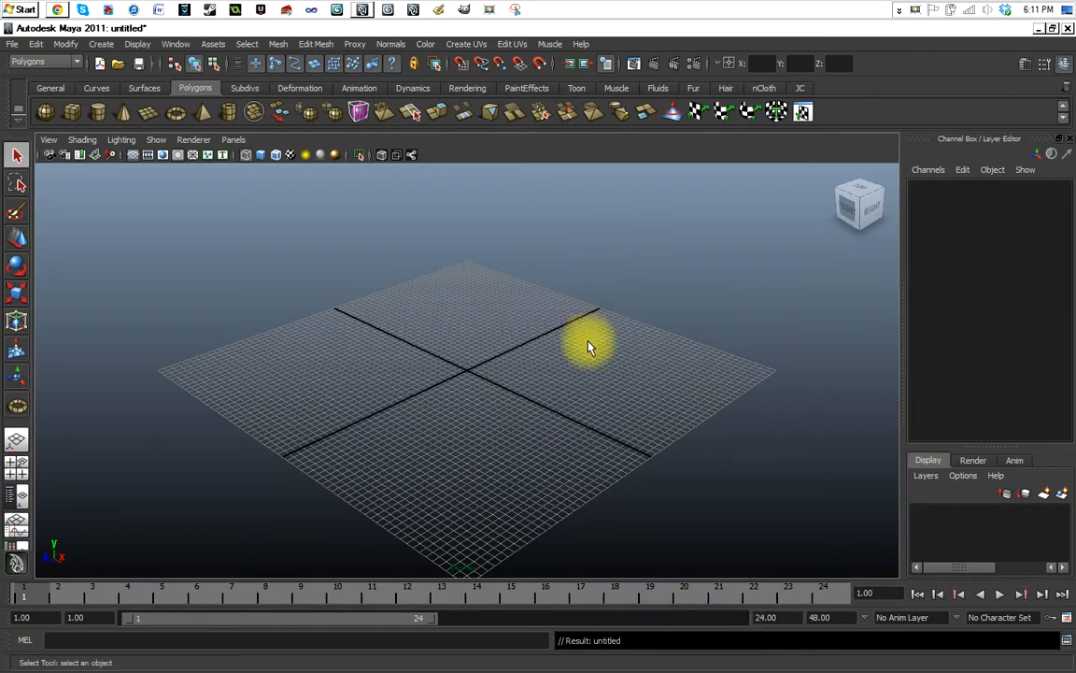
{"action": "left_click_drag", "start_coordinate": [560, 360], "coordinate": [389, 360], "text": "alt"}
{"action": "scroll", "coordinate": [540, 375], "scroll_direction": "up", "scroll_amount": 4}
{"action": "scroll", "coordinate": [540, 377], "scroll_direction": "down", "scroll_amount": 5}
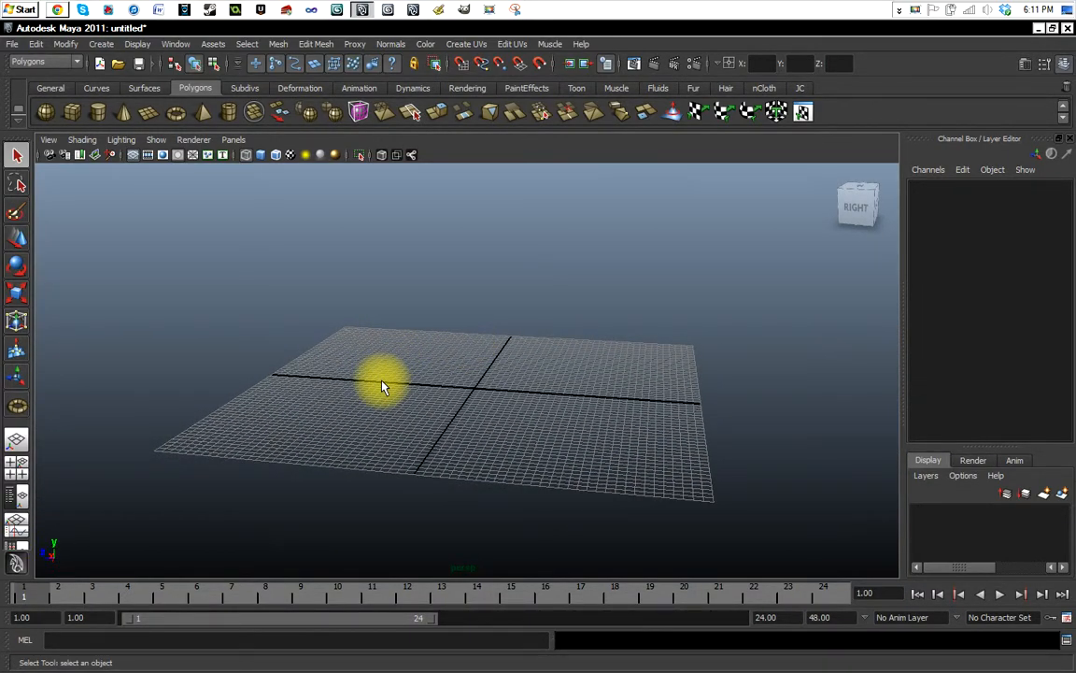
{"action": "left_click_drag", "start_coordinate": [382, 385], "coordinate": [448, 388], "text": "alt"}
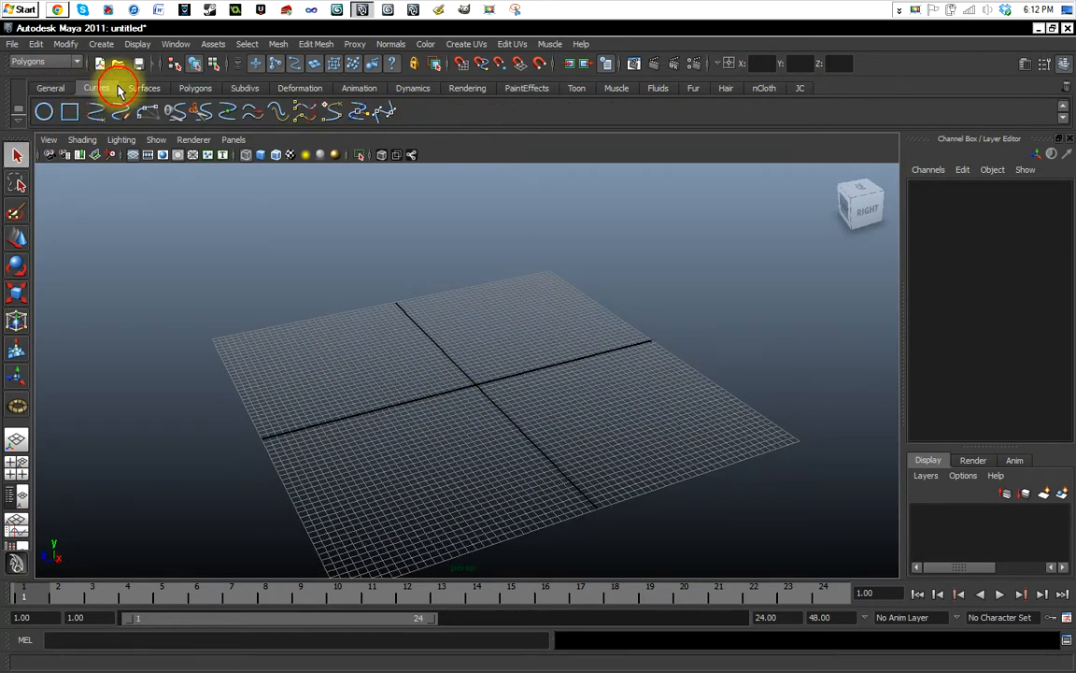
Look through the Subdivs, Deformation, Animation, Dynamics, Rendering and PaintEffects shelves and return to the Polygons shelf.
{"action": "left_click", "coordinate": [245, 88]}
{"action": "left_click", "coordinate": [299, 88]}
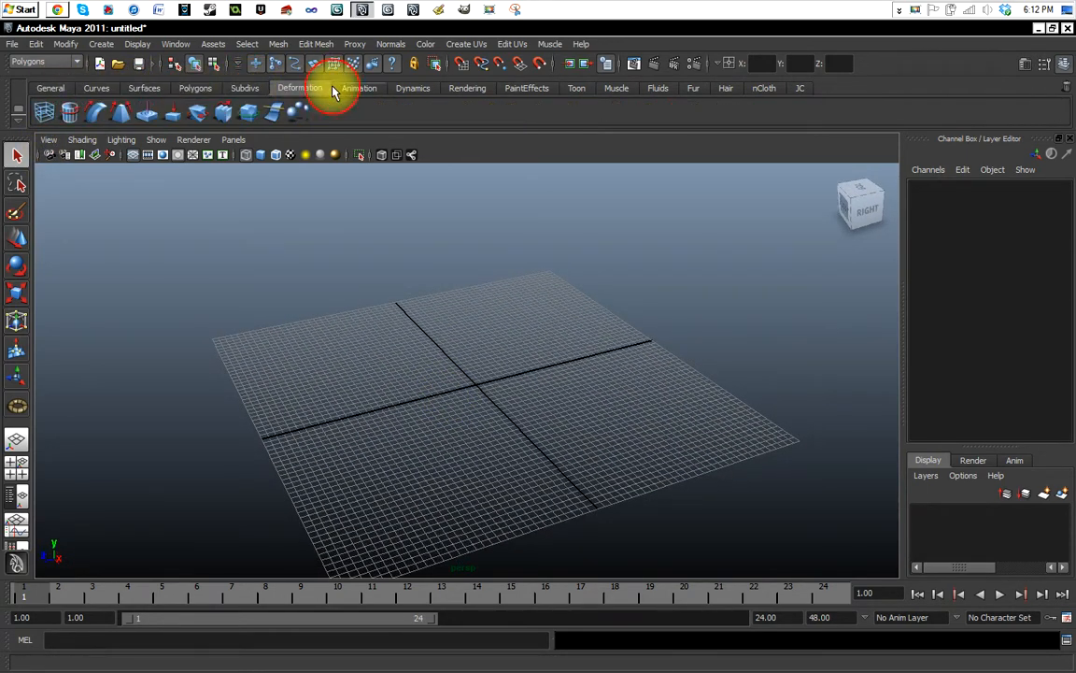
{"action": "left_click", "coordinate": [359, 87]}
{"action": "left_click", "coordinate": [412, 88]}
{"action": "left_click", "coordinate": [467, 88]}
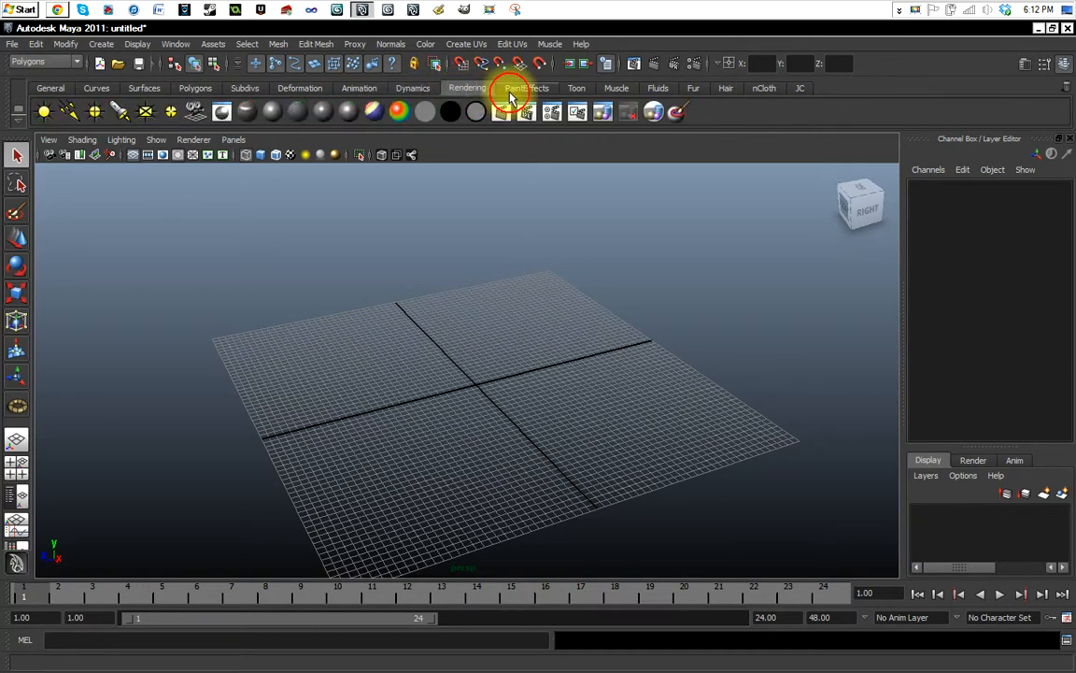
{"action": "left_click", "coordinate": [523, 87]}
{"action": "left_click", "coordinate": [196, 87]}
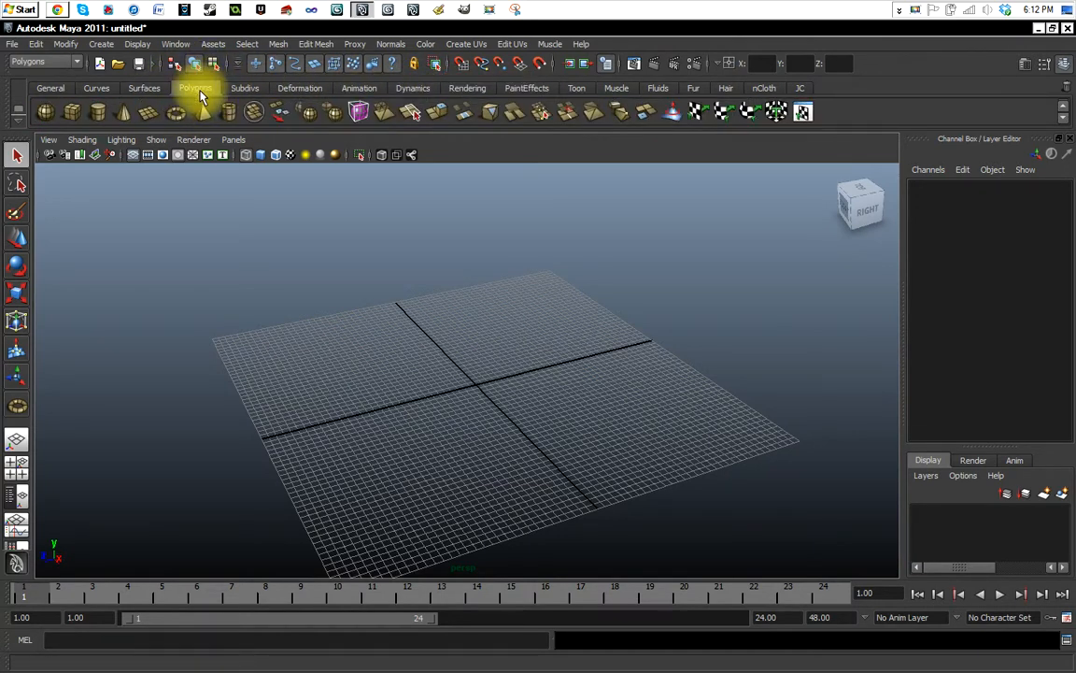
Switch the menu set to Animation to show its menus and restore the Polygons menu set.
{"action": "left_click", "coordinate": [78, 63]}
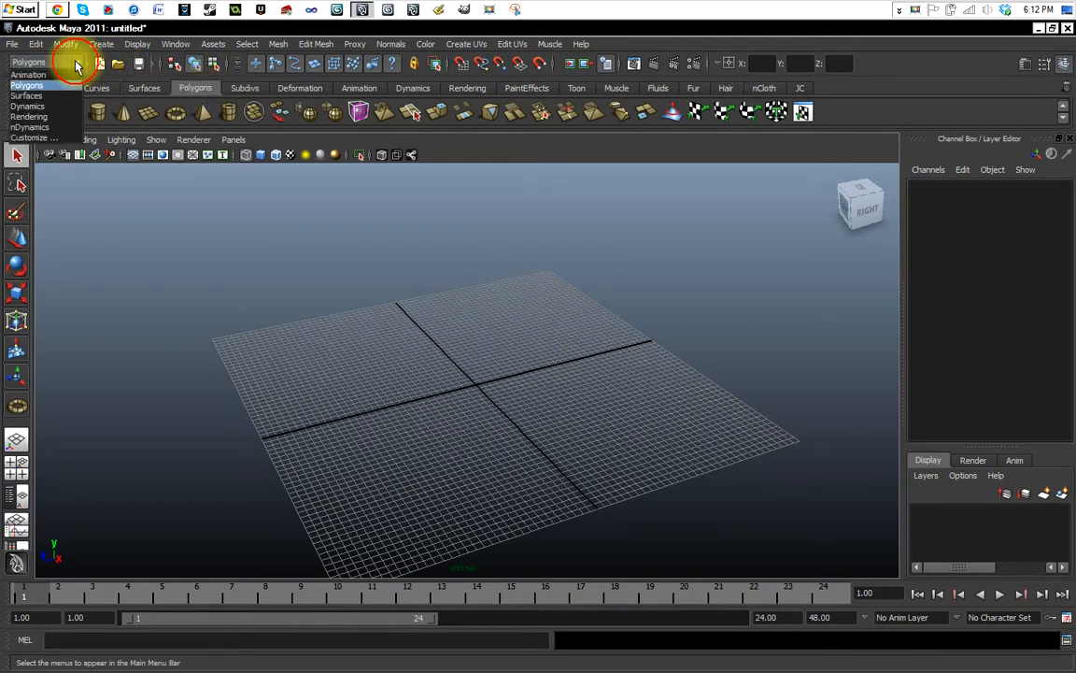
{"action": "left_click", "coordinate": [43, 65]}
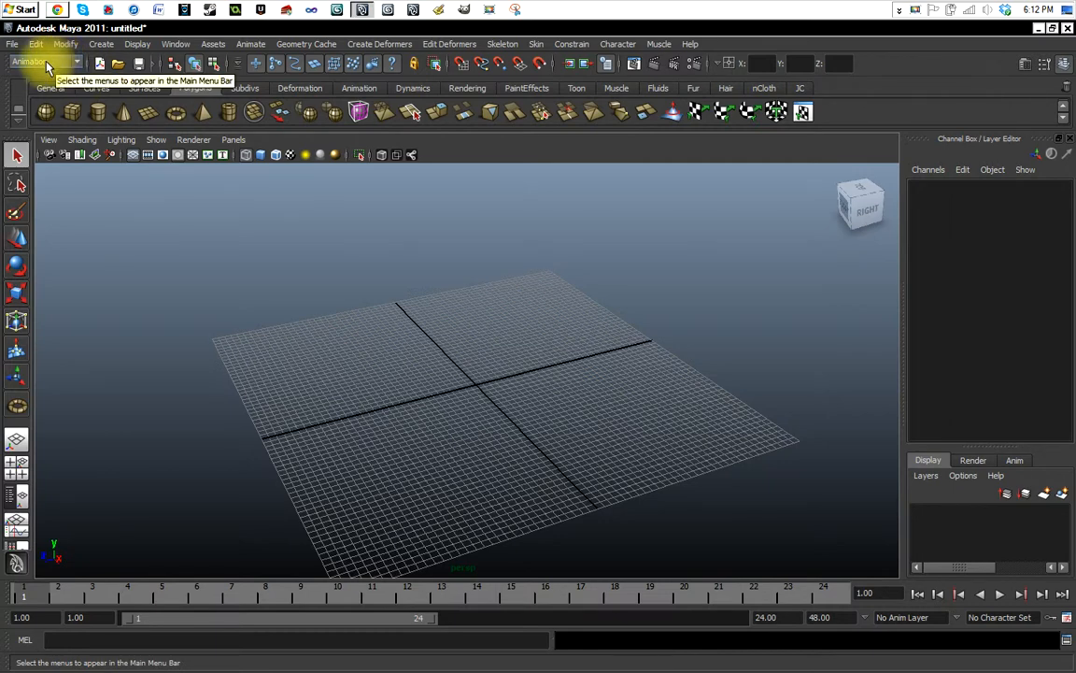
{"action": "left_click", "coordinate": [76, 64]}
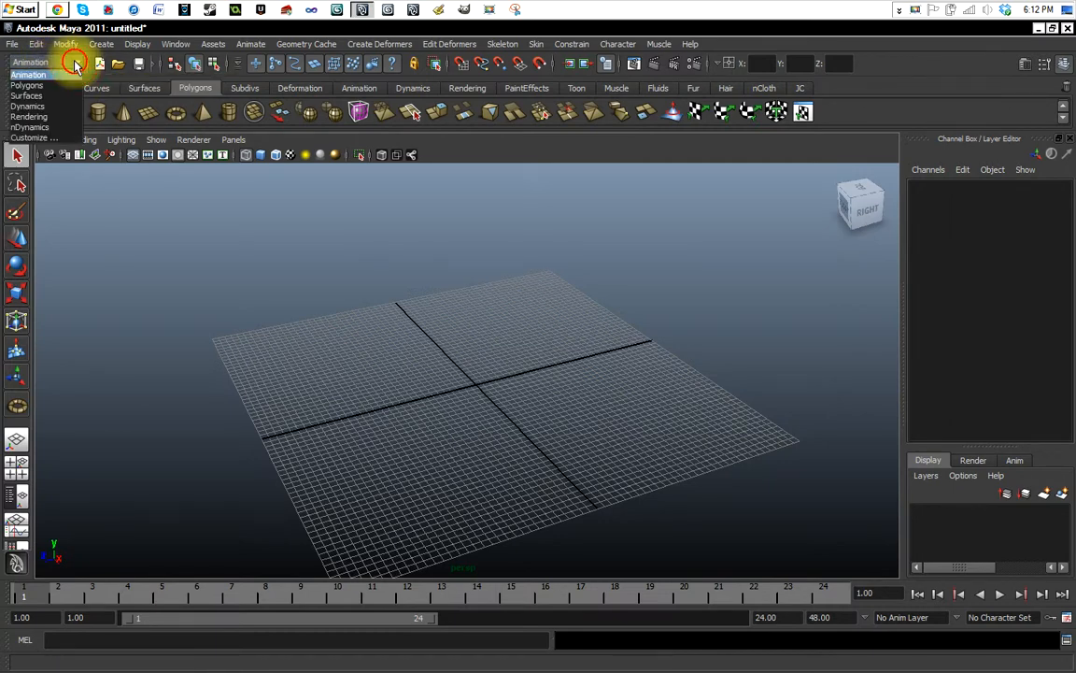
{"action": "left_click", "coordinate": [43, 74]}
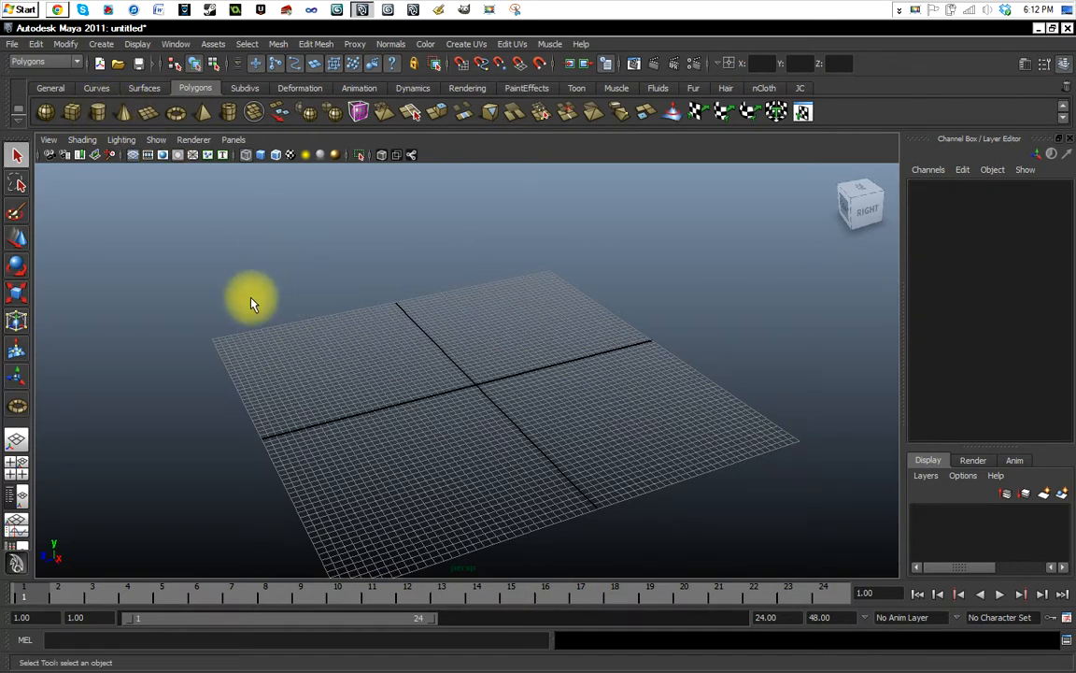
Create a polygon cylinder standing on the grid near the origin, centred at about X 10.9, Y 45.1, Z 3.4.
{"action": "left_click", "coordinate": [97, 111]}
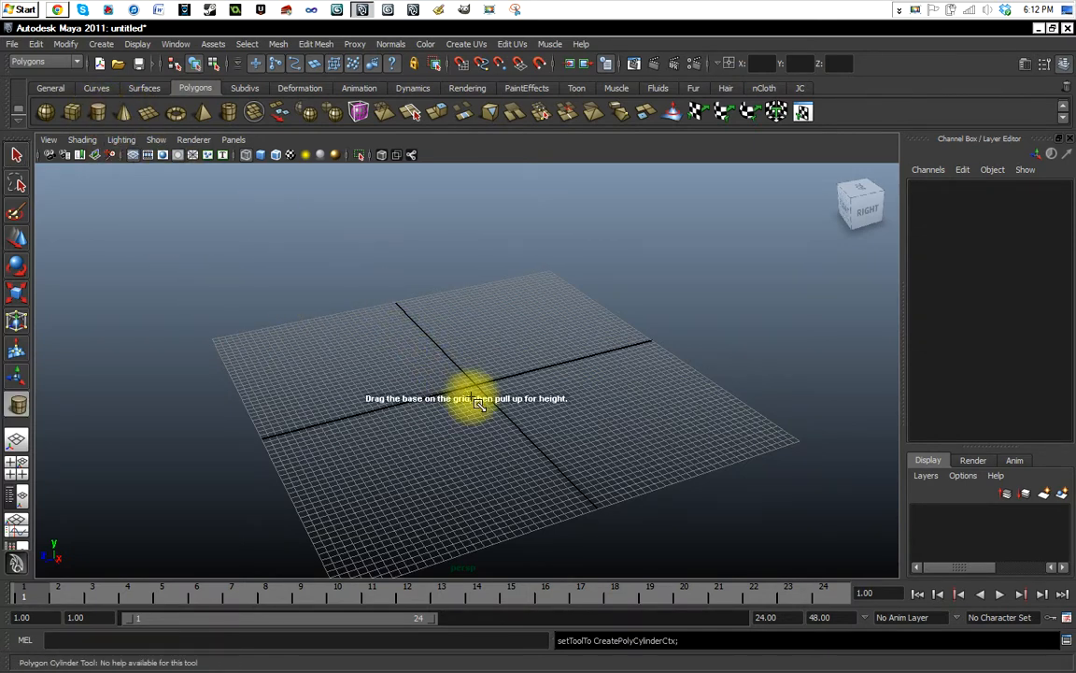
{"action": "left_click_drag", "start_coordinate": [475, 386], "coordinate": [500, 392]}
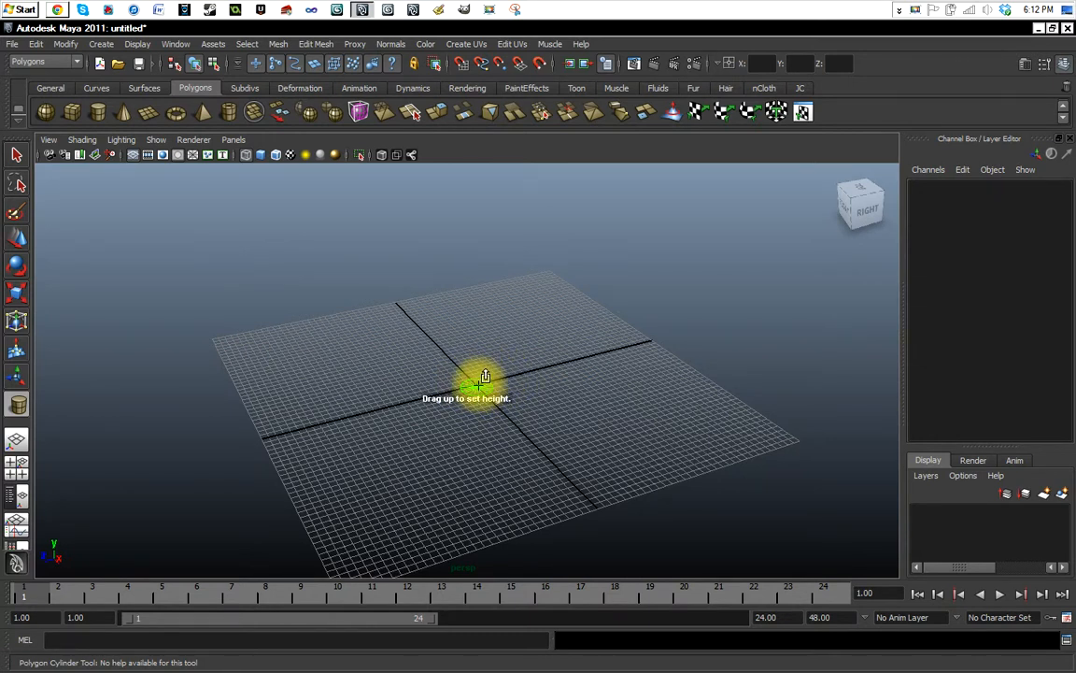
{"action": "left_click_drag", "start_coordinate": [485, 379], "coordinate": [488, 418]}
{"action": "scroll", "coordinate": [472, 416], "scroll_direction": "up", "scroll_amount": 6}
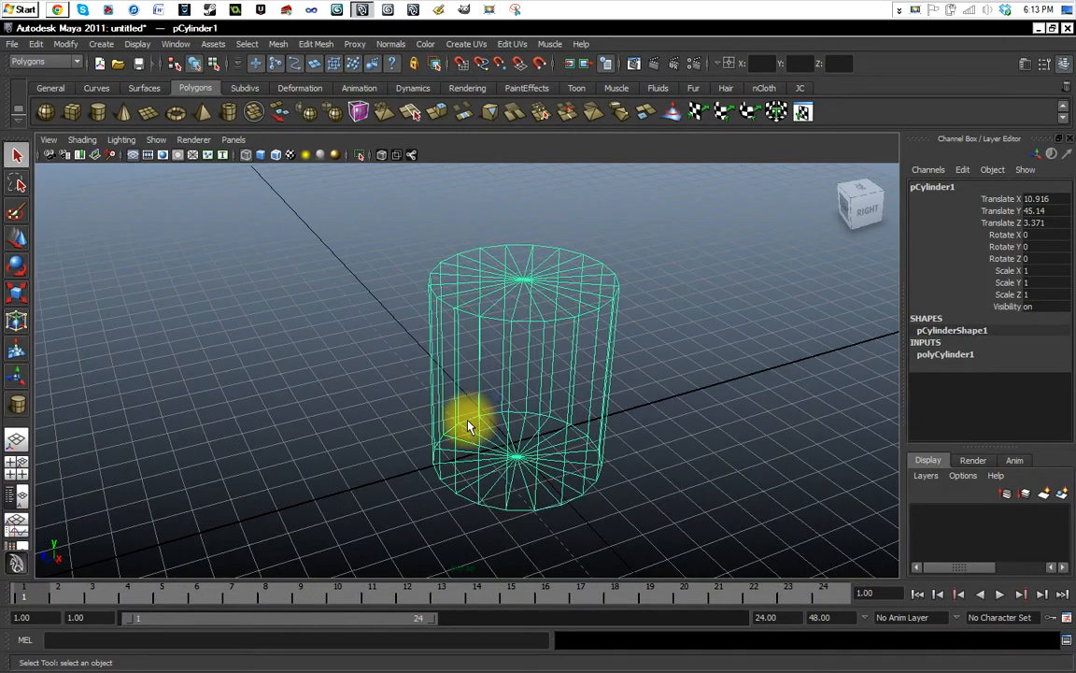
Display the cylinder with smooth shading, comparing it with the wireframe display.
{"action": "mouse_move", "coordinate": [378, 411]}
{"action": "left_mouse_down", "text": "alt"}
{"action": "mouse_move", "coordinate": [363, 409]}
{"action": "mouse_move", "coordinate": [384, 399]}
{"action": "mouse_move", "coordinate": [394, 411]}
{"action": "left_mouse_up", "text": "alt"}
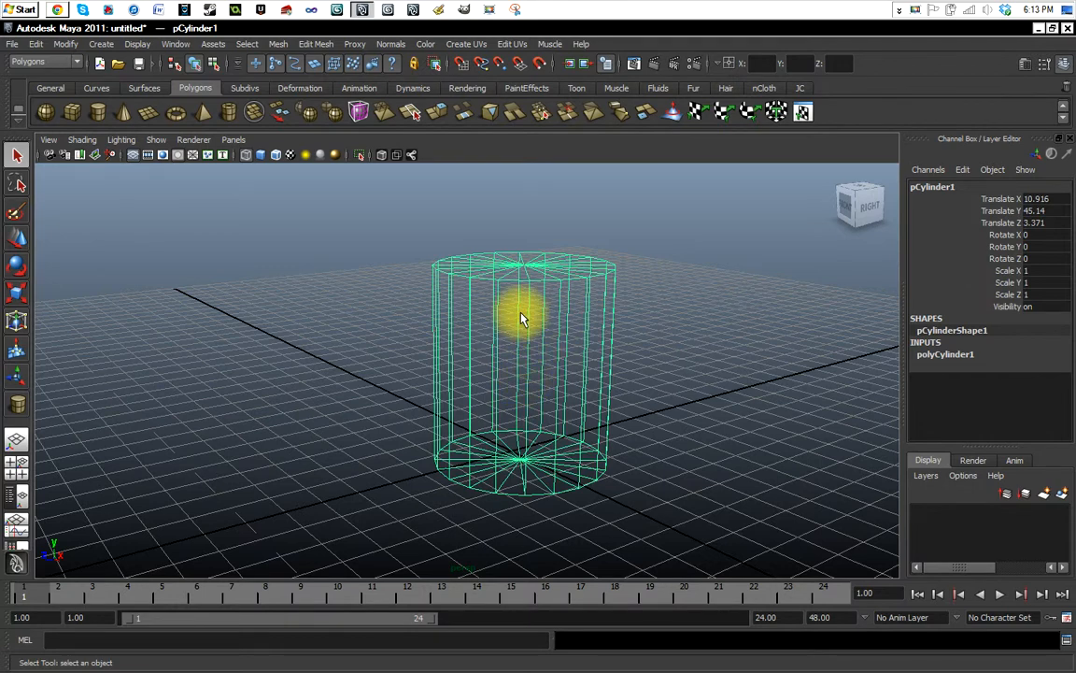
{"action": "left_click", "coordinate": [261, 155]}
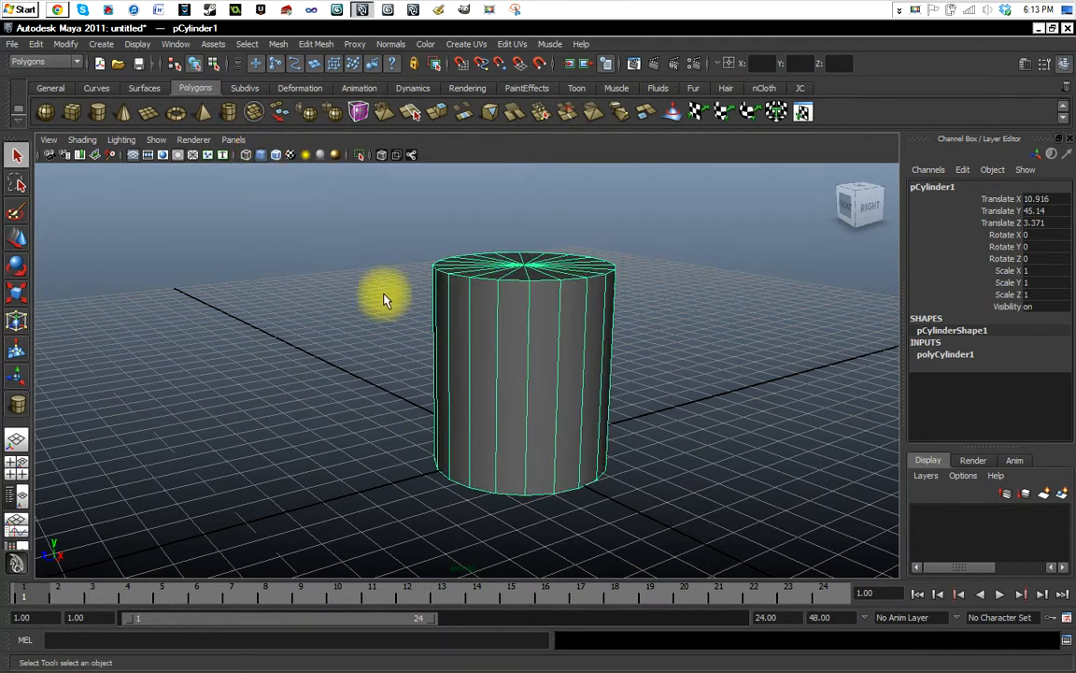
{"action": "left_click", "coordinate": [245, 155]}
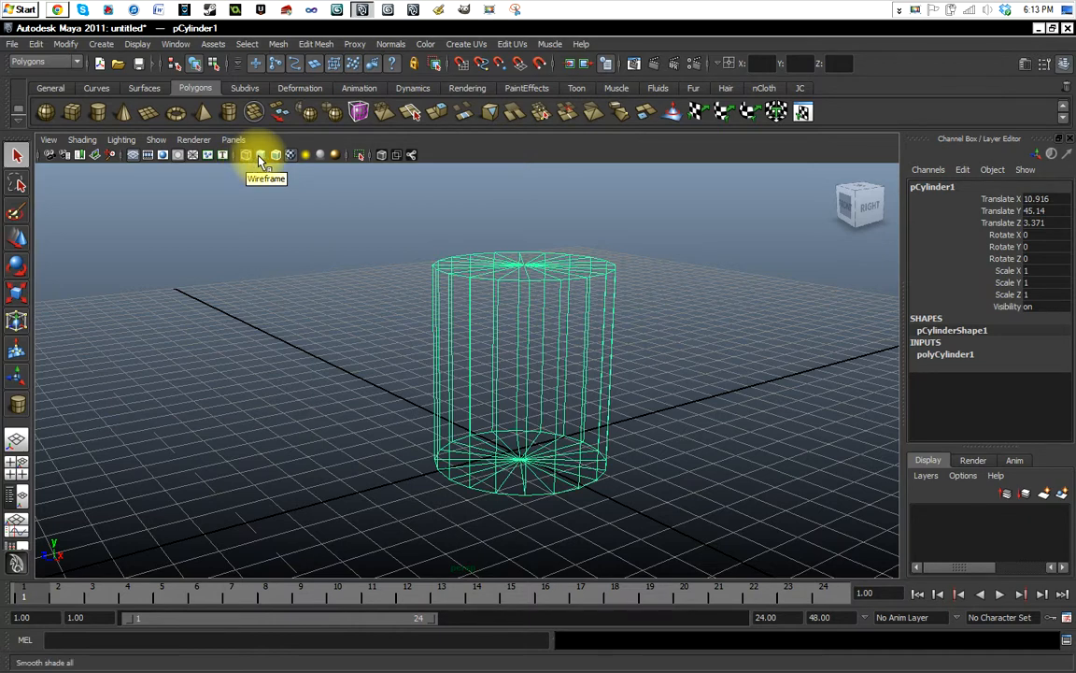
{"action": "left_click", "coordinate": [260, 155]}
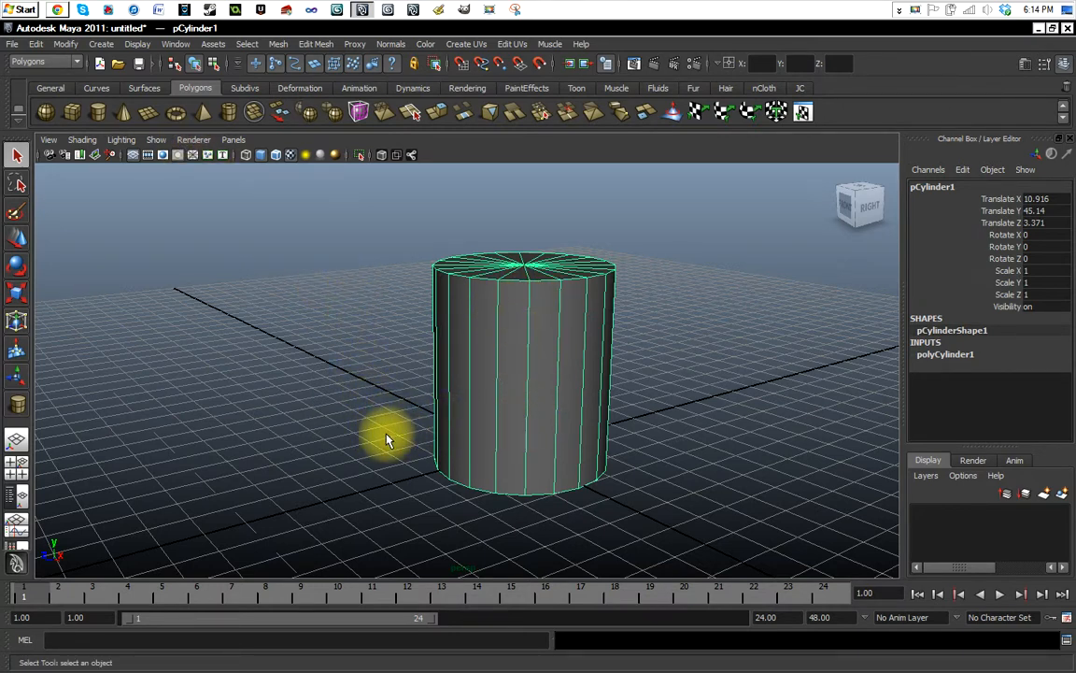
Examine the shaded cylinder in the perspective view from different angles, positions and distances, ending with a close-up of its side.
{"action": "scroll", "coordinate": [388, 439], "scroll_direction": "down", "scroll_amount": 5}
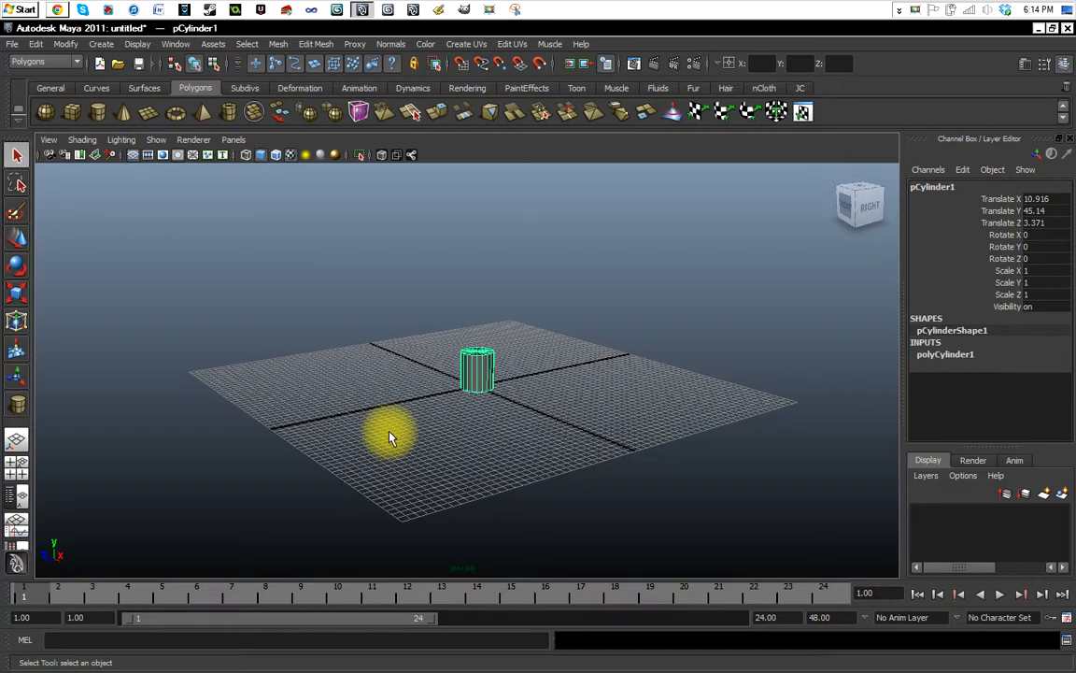
{"action": "mouse_move", "coordinate": [454, 423]}
{"action": "left_mouse_down", "text": "alt"}
{"action": "mouse_move", "coordinate": [407, 413]}
{"action": "mouse_move", "coordinate": [318, 425]}
{"action": "mouse_move", "coordinate": [317, 481]}
{"action": "mouse_move", "coordinate": [373, 365]}
{"action": "mouse_move", "coordinate": [399, 429]}
{"action": "mouse_move", "coordinate": [647, 396]}
{"action": "mouse_move", "coordinate": [581, 423]}
{"action": "mouse_move", "coordinate": [332, 423]}
{"action": "mouse_move", "coordinate": [450, 421]}
{"action": "mouse_move", "coordinate": [379, 425]}
{"action": "mouse_move", "coordinate": [351, 457]}
{"action": "mouse_move", "coordinate": [442, 409]}
{"action": "mouse_move", "coordinate": [470, 422]}
{"action": "mouse_move", "coordinate": [442, 416]}
{"action": "left_mouse_up", "text": "alt"}
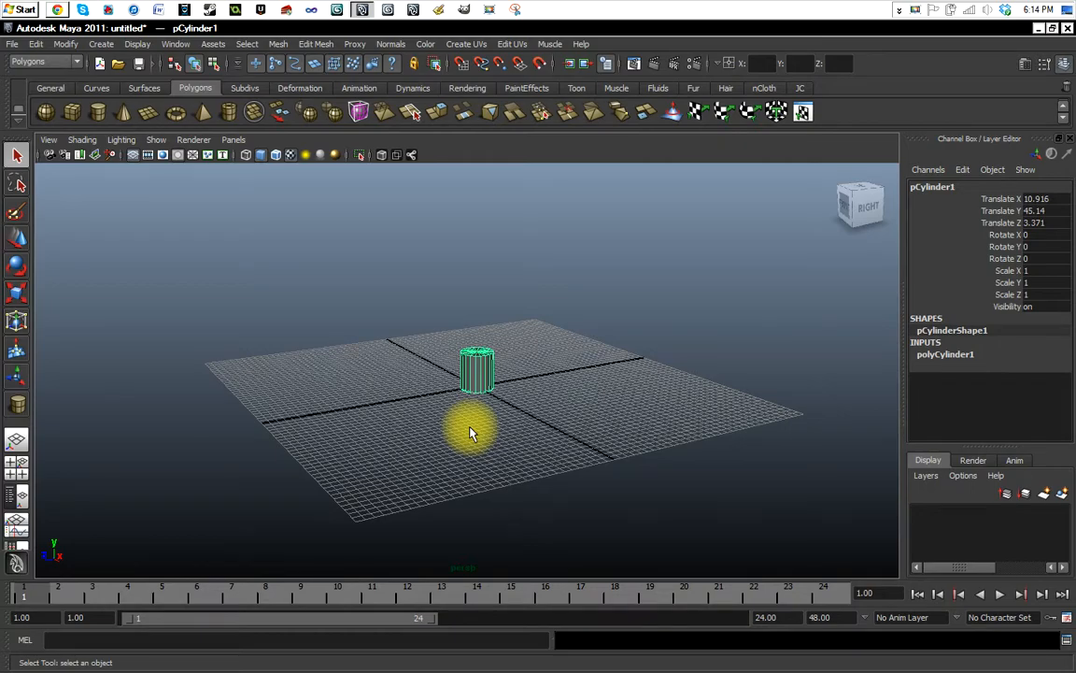
{"action": "scroll", "coordinate": [470, 432], "scroll_direction": "up", "scroll_amount": 10}
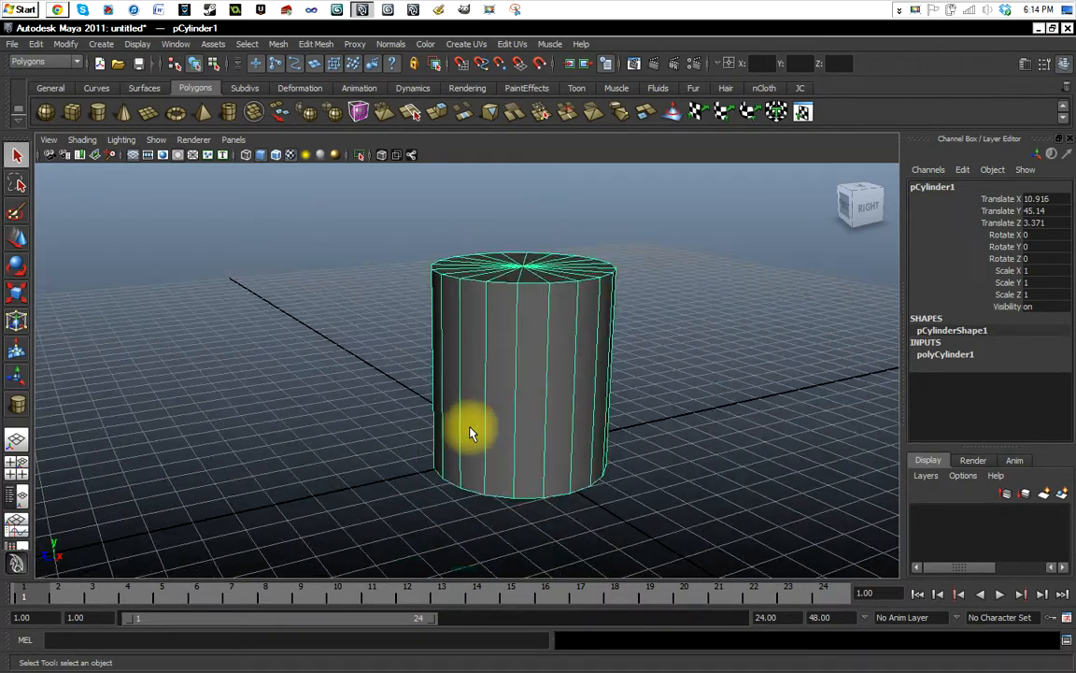
{"action": "scroll", "coordinate": [470, 433], "scroll_direction": "down", "scroll_amount": 8}
{"action": "scroll", "coordinate": [470, 432], "scroll_direction": "up", "scroll_amount": 8}
{"action": "scroll", "coordinate": [470, 433], "scroll_direction": "up", "scroll_amount": 3}
{"action": "scroll", "coordinate": [469, 428], "scroll_direction": "down", "scroll_amount": 10}
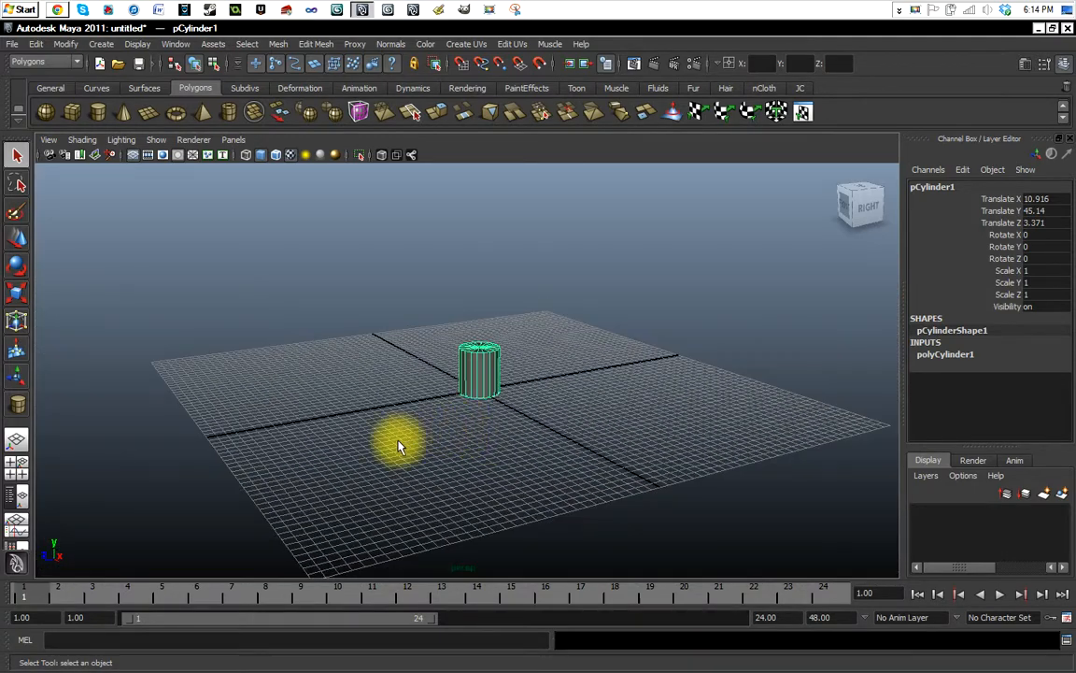
{"action": "middle_click_drag", "start_coordinate": [373, 445], "coordinate": [445, 428], "text": "alt"}
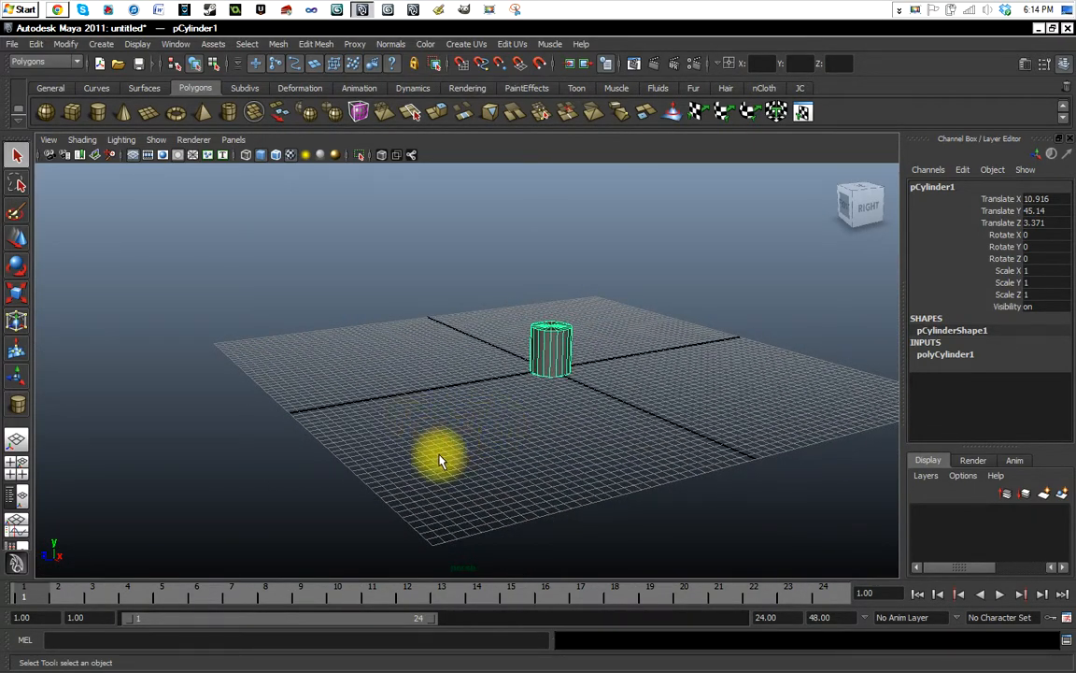
{"action": "middle_click_drag", "start_coordinate": [555, 420], "coordinate": [322, 452], "text": "alt"}
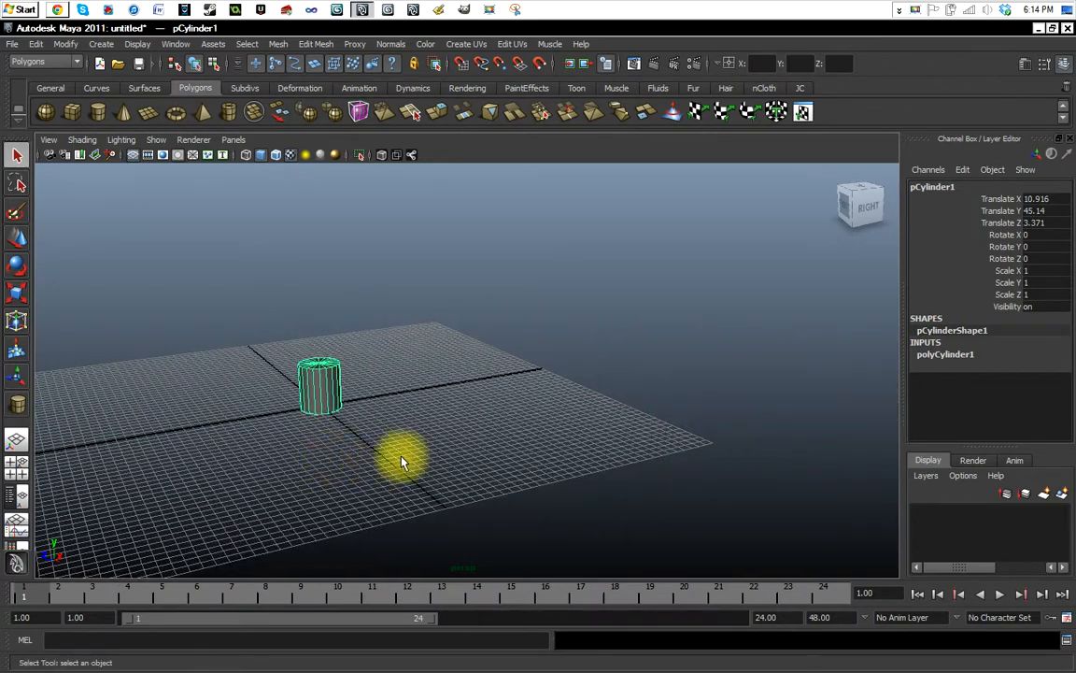
{"action": "scroll", "coordinate": [416, 449], "scroll_direction": "up", "scroll_amount": 8}
{"action": "scroll", "coordinate": [416, 455], "scroll_direction": "down", "scroll_amount": 5}
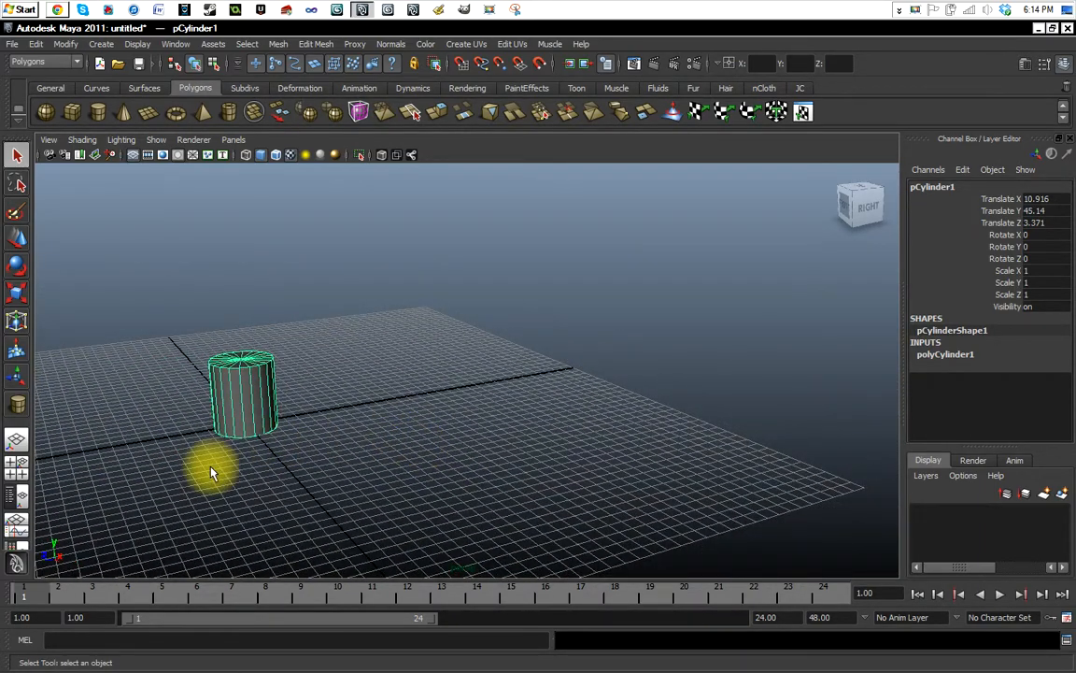
{"action": "middle_click_drag", "start_coordinate": [211, 473], "coordinate": [418, 361], "text": "alt"}
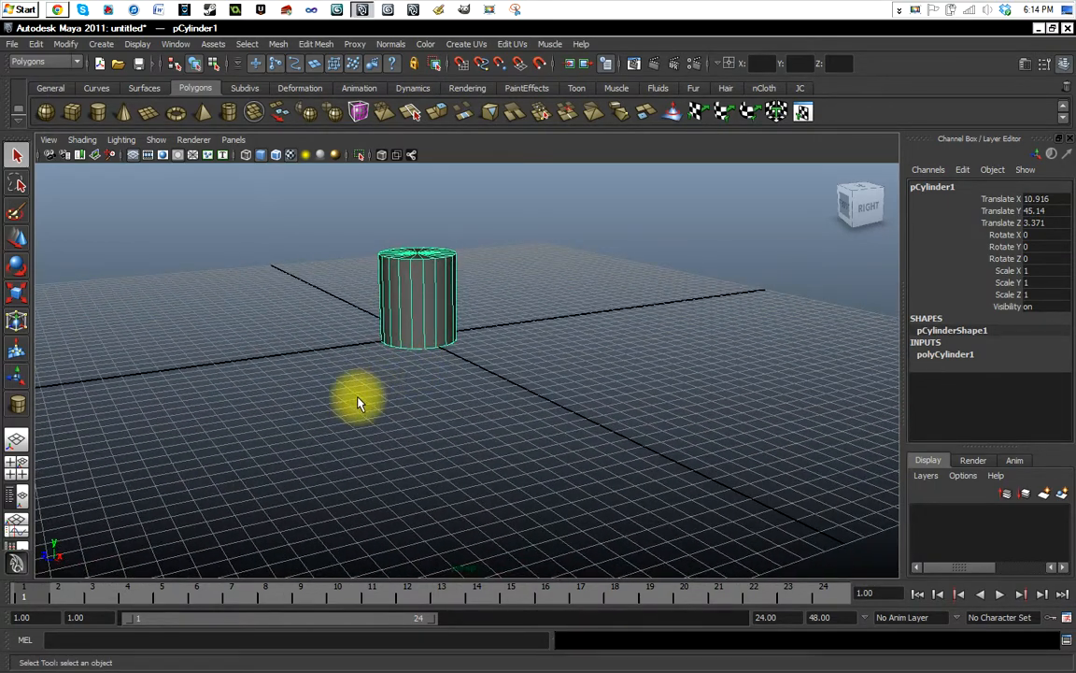
{"action": "scroll", "coordinate": [364, 401], "scroll_direction": "down", "scroll_amount": 3}
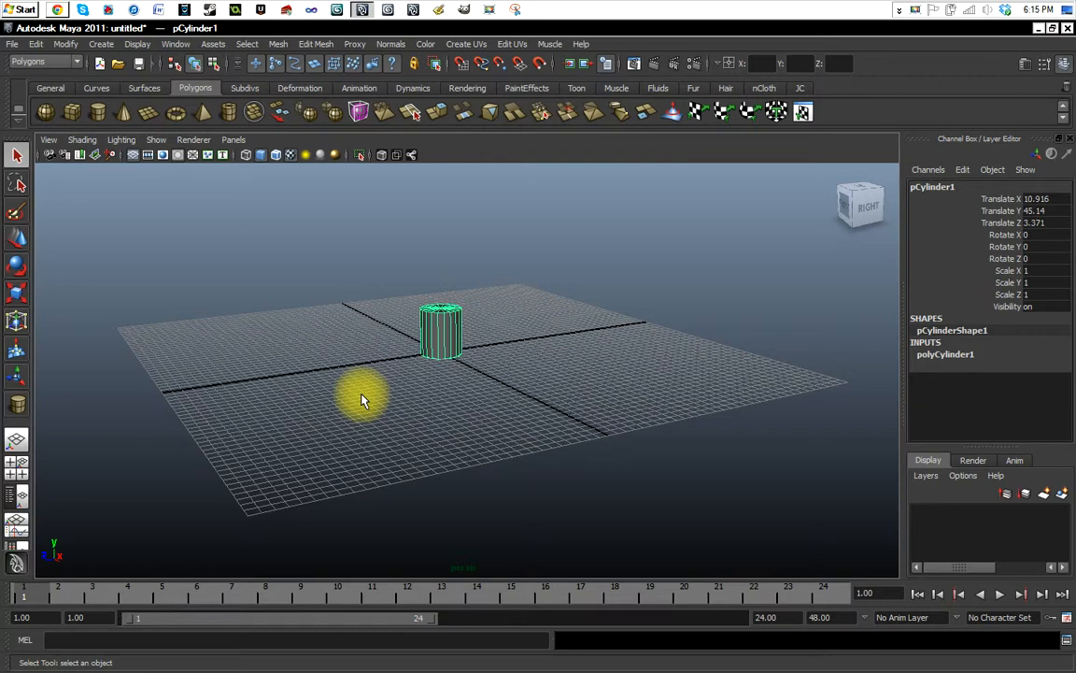
{"action": "middle_click_drag", "start_coordinate": [355, 397], "coordinate": [378, 395], "text": "alt"}
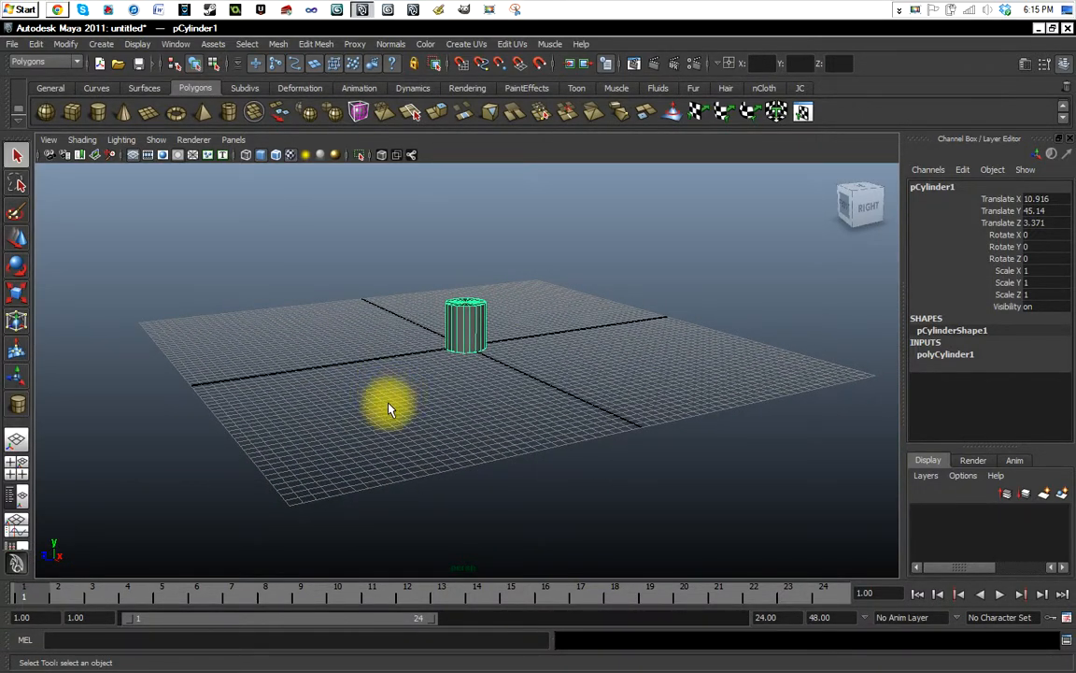
{"action": "scroll", "coordinate": [397, 404], "scroll_direction": "up", "scroll_amount": 10}
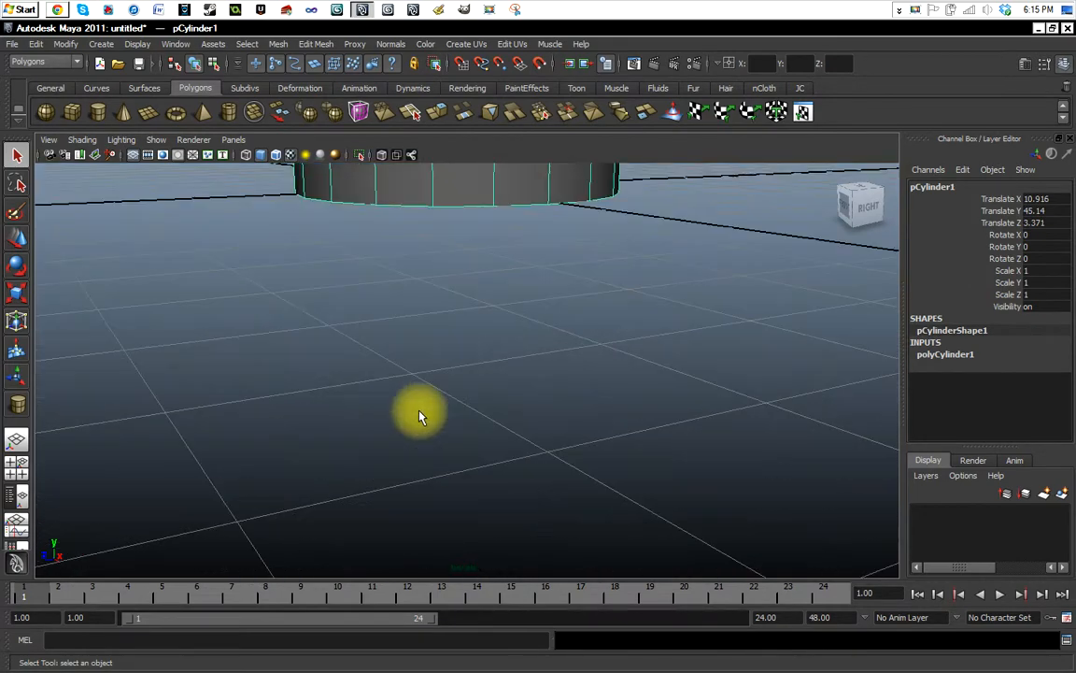
{"action": "scroll", "coordinate": [404, 399], "scroll_direction": "down", "scroll_amount": 8}
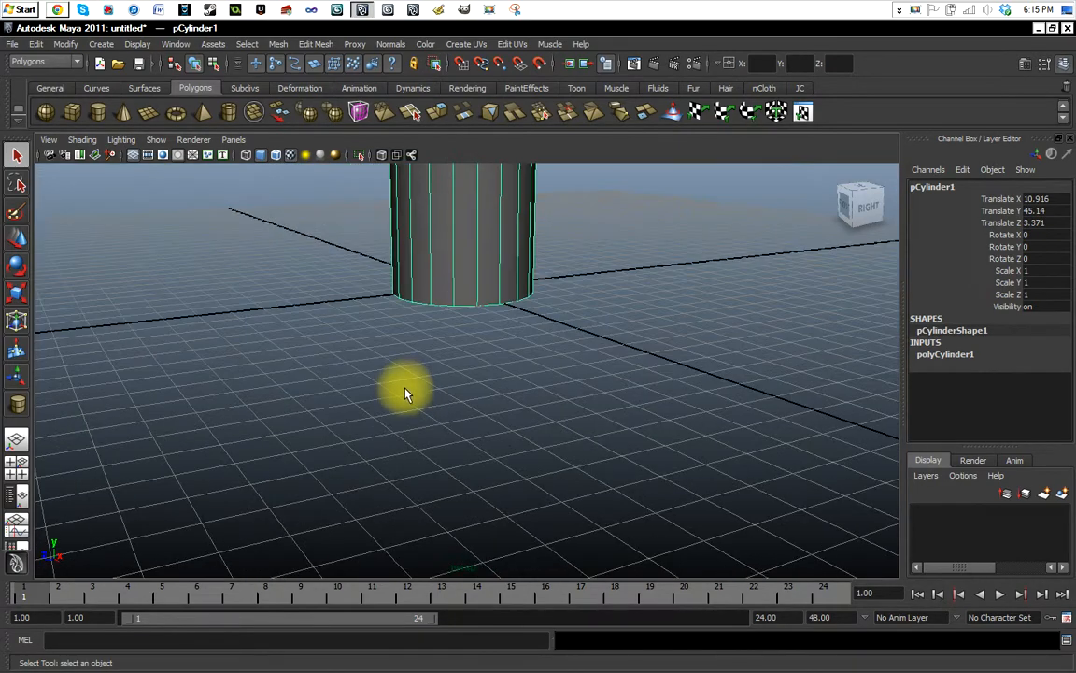
{"action": "scroll", "coordinate": [422, 370], "scroll_direction": "up", "scroll_amount": 8}
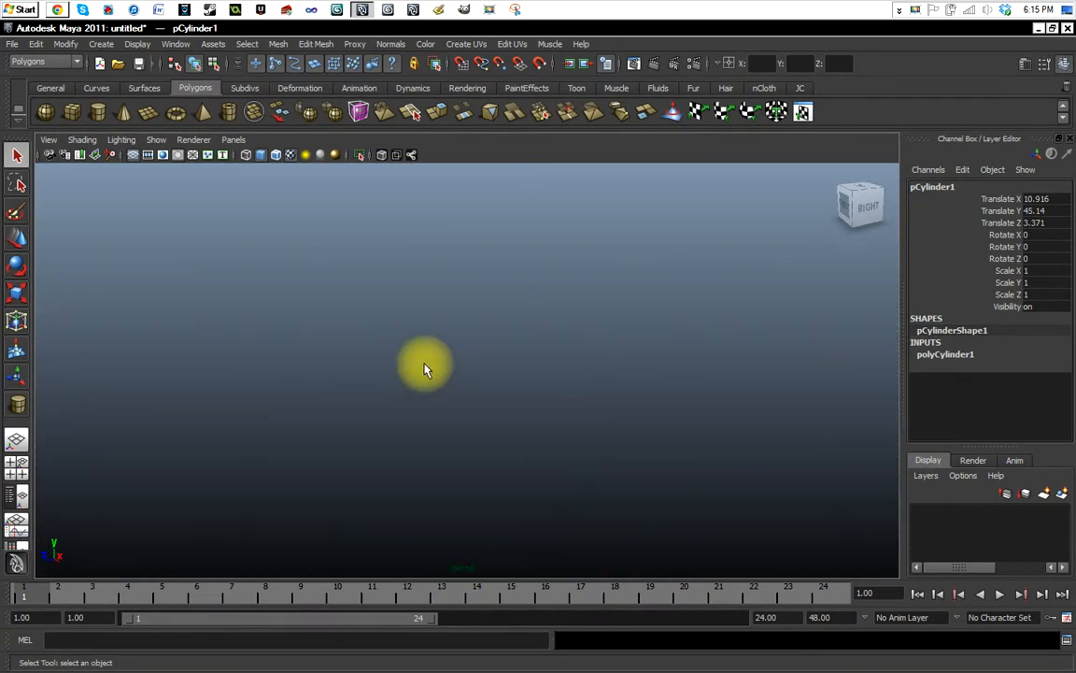
{"action": "scroll", "coordinate": [425, 370], "scroll_direction": "down", "scroll_amount": 10}
{"action": "scroll", "coordinate": [451, 378], "scroll_direction": "up", "scroll_amount": 5}
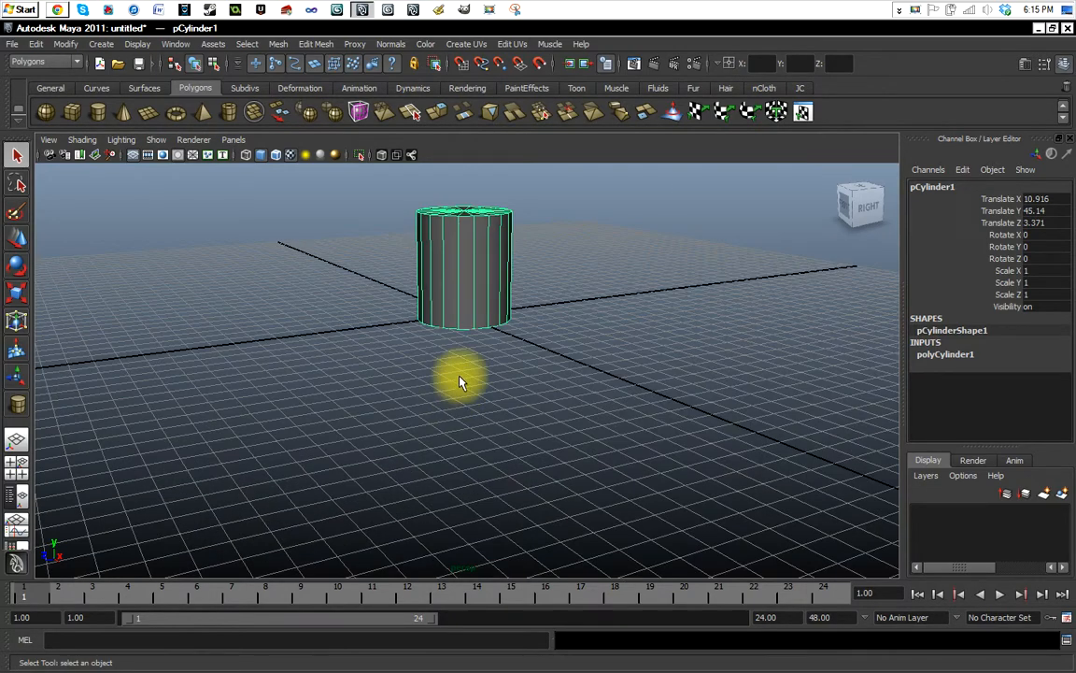
{"action": "scroll", "coordinate": [460, 378], "scroll_direction": "down", "scroll_amount": 3}
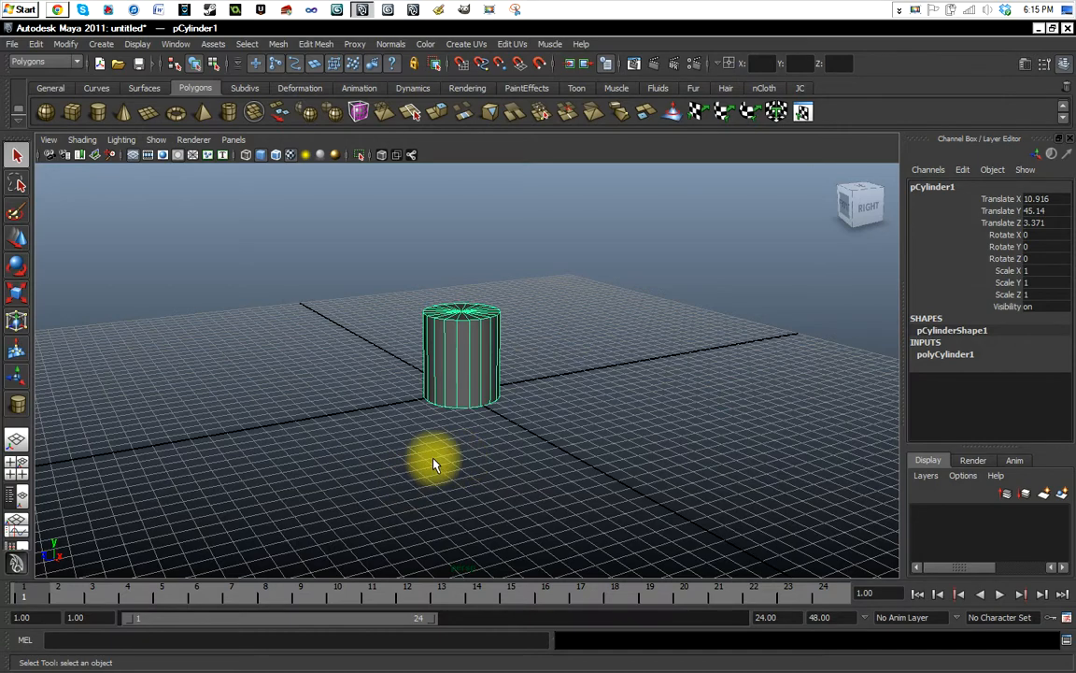
{"action": "scroll", "coordinate": [446, 437], "scroll_direction": "up", "scroll_amount": 5}
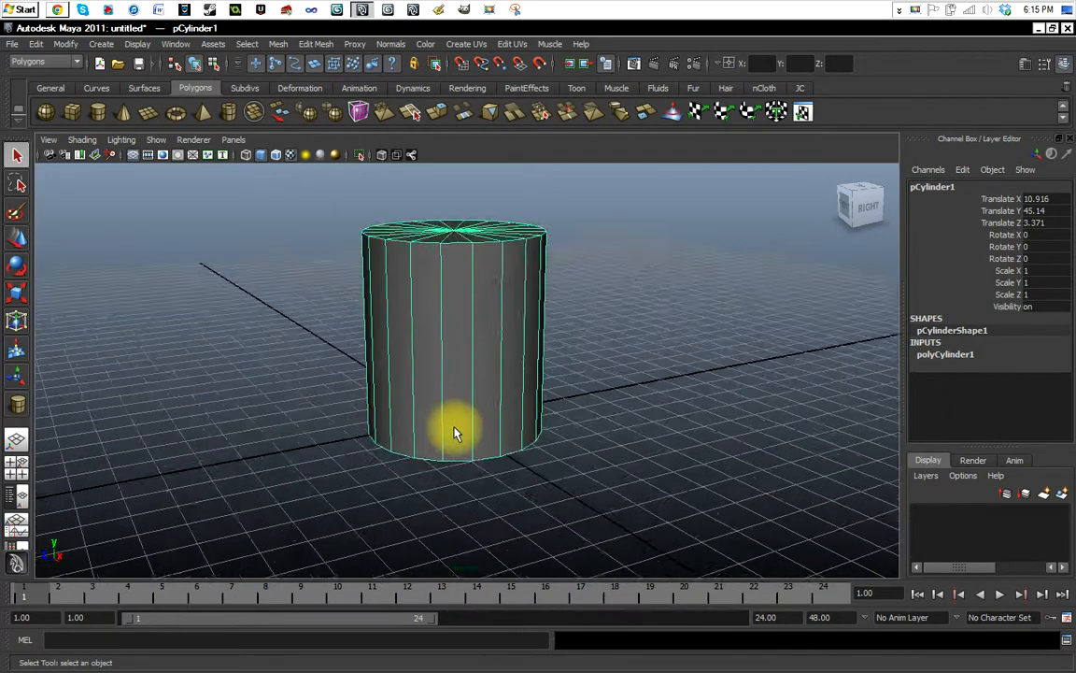
{"action": "scroll", "coordinate": [452, 429], "scroll_direction": "down", "scroll_amount": 2}
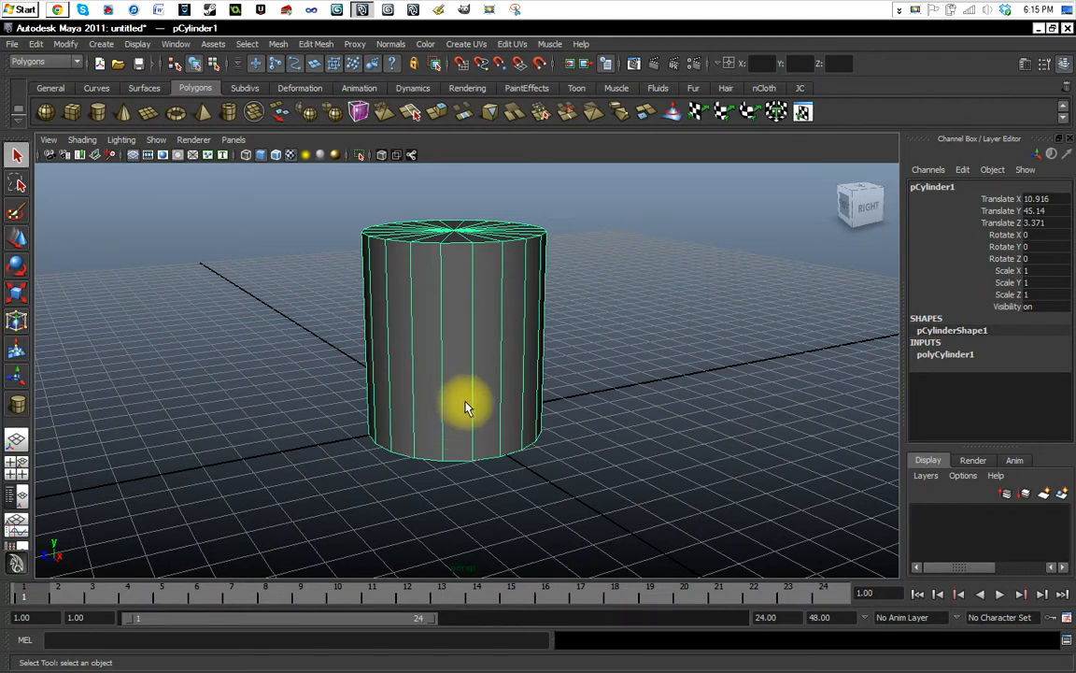
{"action": "scroll", "coordinate": [461, 401], "scroll_direction": "up", "scroll_amount": 2}
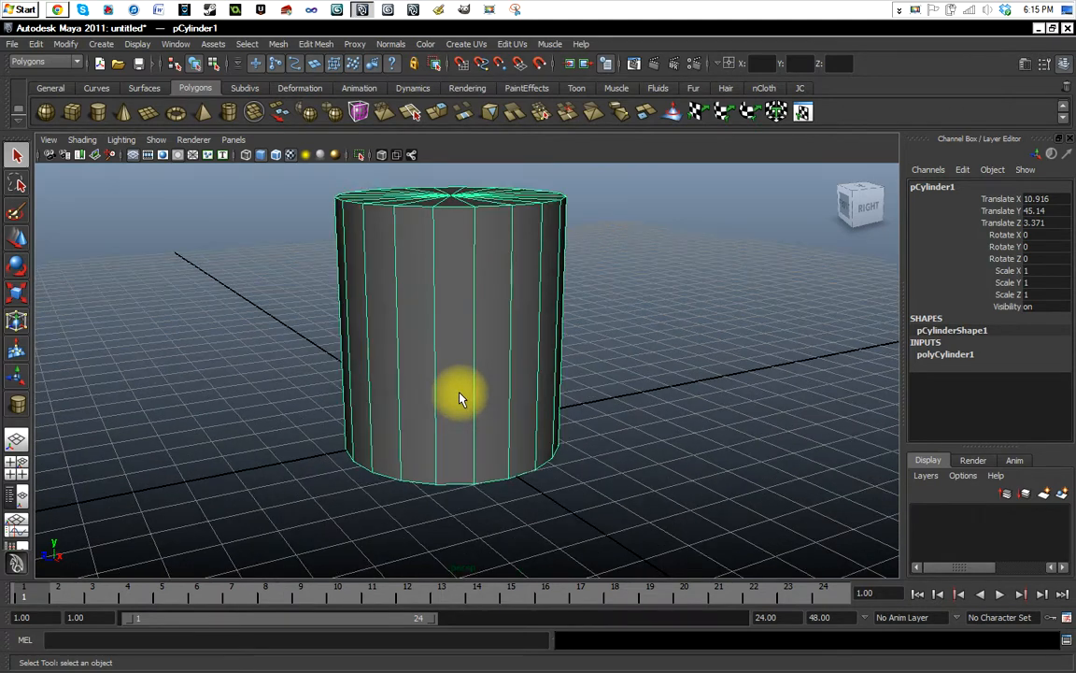
{"action": "scroll", "coordinate": [452, 404], "scroll_direction": "up", "scroll_amount": 4}
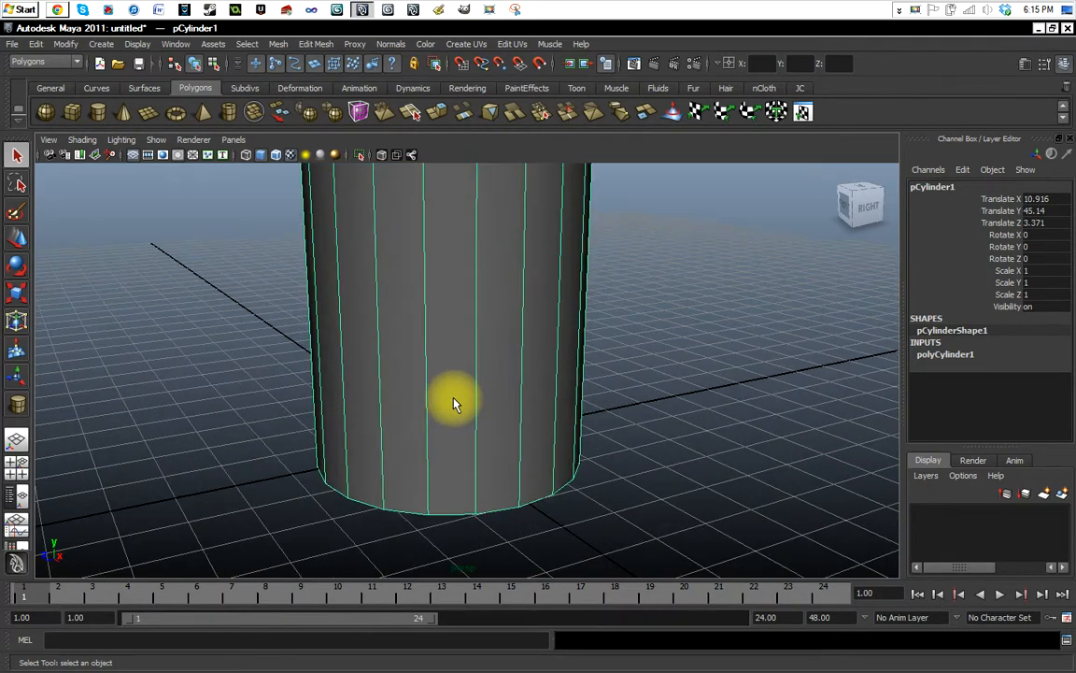
Examine the cylinder's side at different zoom distances, from inside its surface out to its lower half.
{"action": "scroll", "coordinate": [452, 403], "scroll_direction": "down", "scroll_amount": 3}
{"action": "scroll", "coordinate": [453, 404], "scroll_direction": "up", "scroll_amount": 1}
{"action": "scroll", "coordinate": [452, 403], "scroll_direction": "up", "scroll_amount": 2}
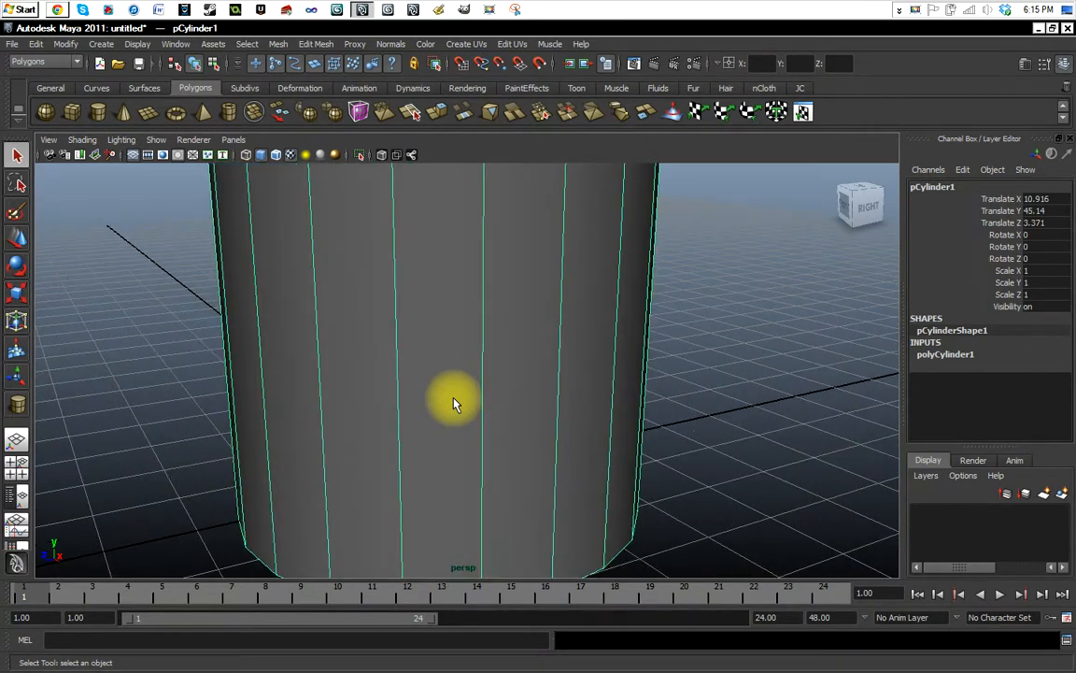
{"action": "scroll", "coordinate": [452, 403], "scroll_direction": "up", "scroll_amount": 2}
{"action": "scroll", "coordinate": [452, 403], "scroll_direction": "down", "scroll_amount": 1}
{"action": "scroll", "coordinate": [452, 404], "scroll_direction": "down", "scroll_amount": 3}
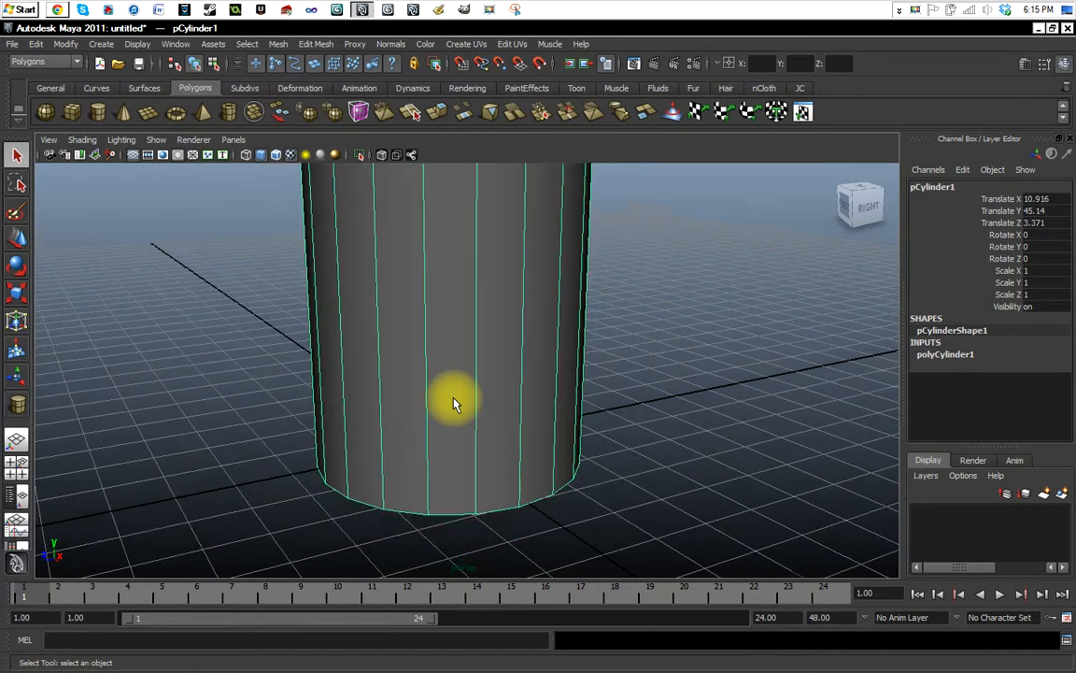
{"action": "scroll", "coordinate": [452, 404], "scroll_direction": "up", "scroll_amount": 1}
{"action": "scroll", "coordinate": [453, 404], "scroll_direction": "down", "scroll_amount": 3}
{"action": "scroll", "coordinate": [451, 436], "scroll_direction": "up", "scroll_amount": 4}
{"action": "scroll", "coordinate": [450, 437], "scroll_direction": "down", "scroll_amount": 3}
{"action": "scroll", "coordinate": [451, 437], "scroll_direction": "up", "scroll_amount": 2}
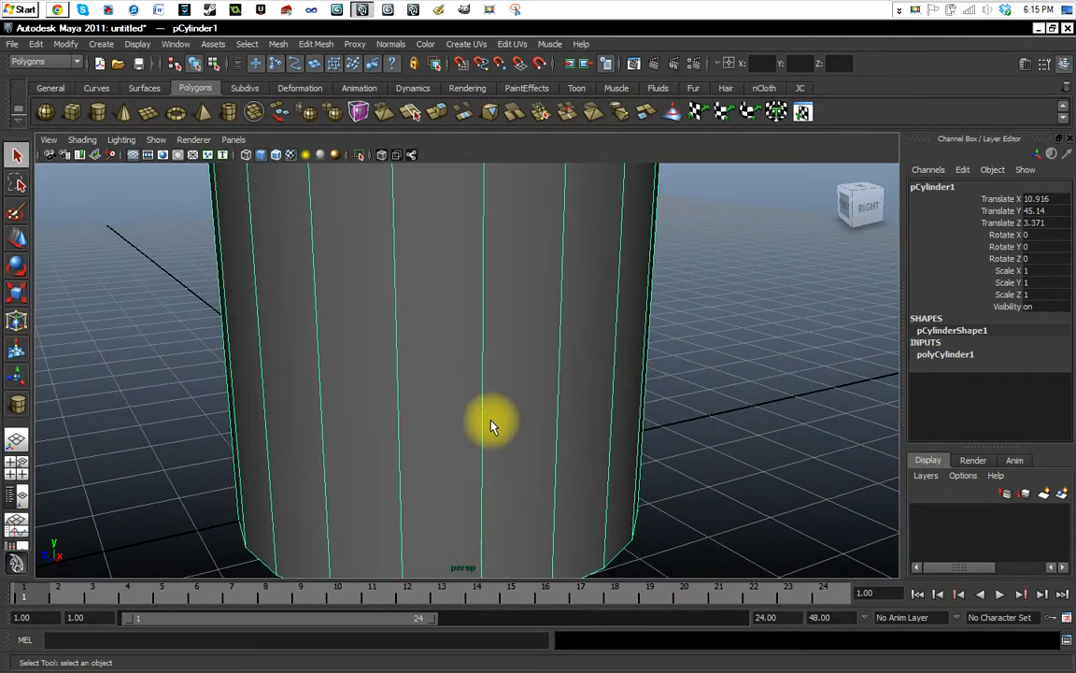
{"action": "scroll", "coordinate": [485, 418], "scroll_direction": "up", "scroll_amount": 3}
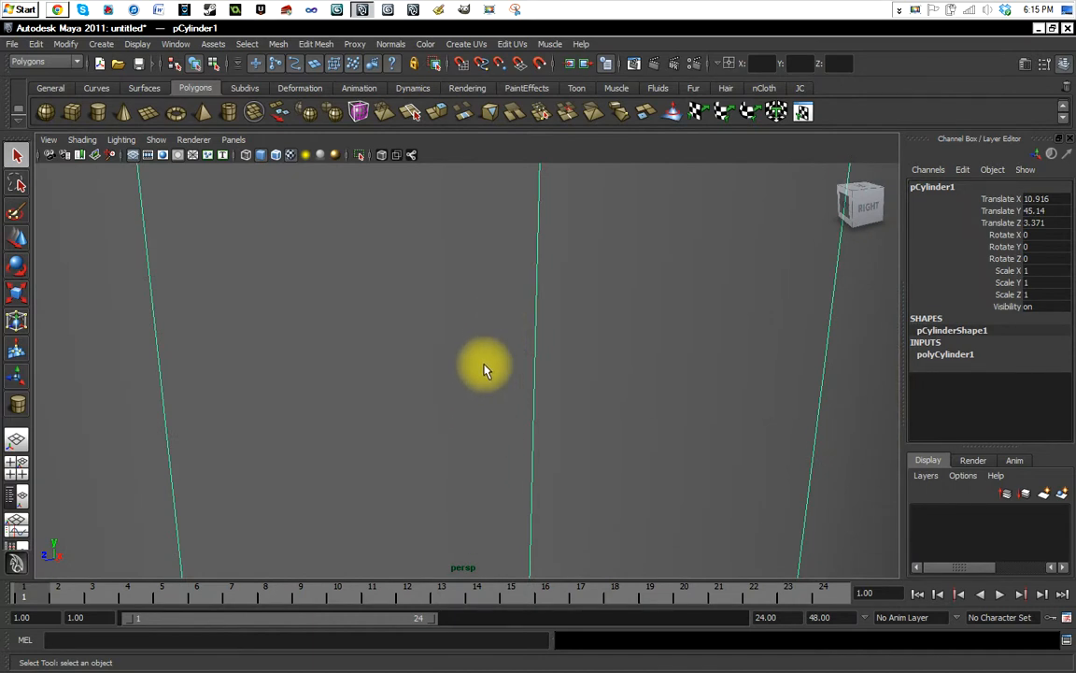
{"action": "scroll", "coordinate": [494, 338], "scroll_direction": "up", "scroll_amount": 2}
{"action": "scroll", "coordinate": [494, 338], "scroll_direction": "down", "scroll_amount": 5}
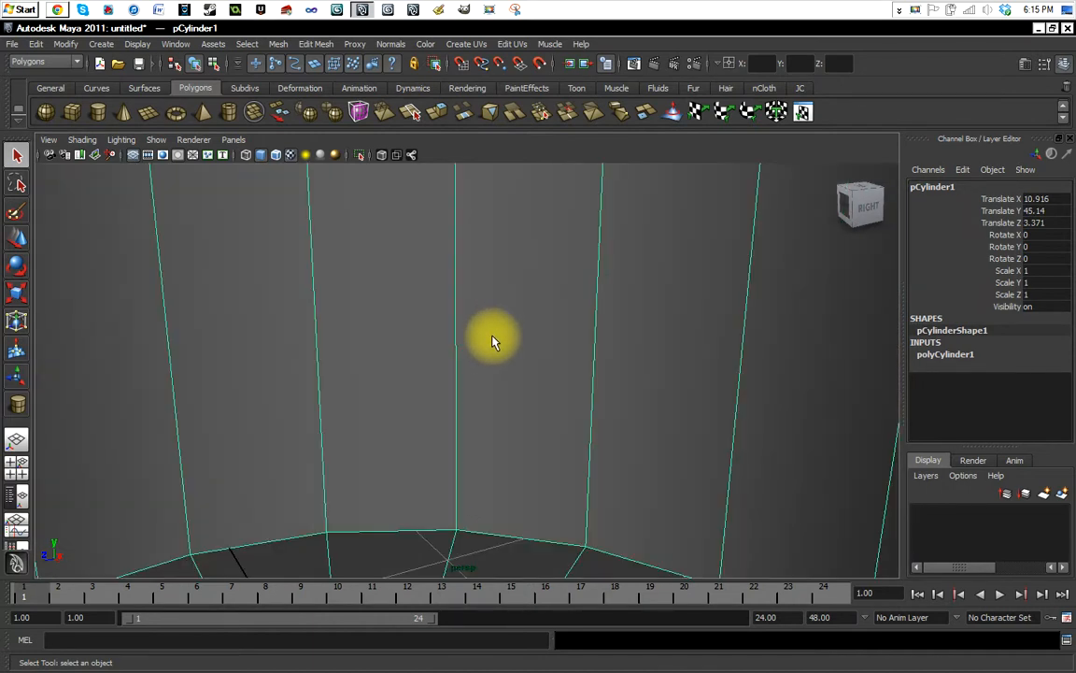
{"action": "scroll", "coordinate": [493, 338], "scroll_direction": "up", "scroll_amount": 1}
{"action": "scroll", "coordinate": [493, 340], "scroll_direction": "up", "scroll_amount": 2}
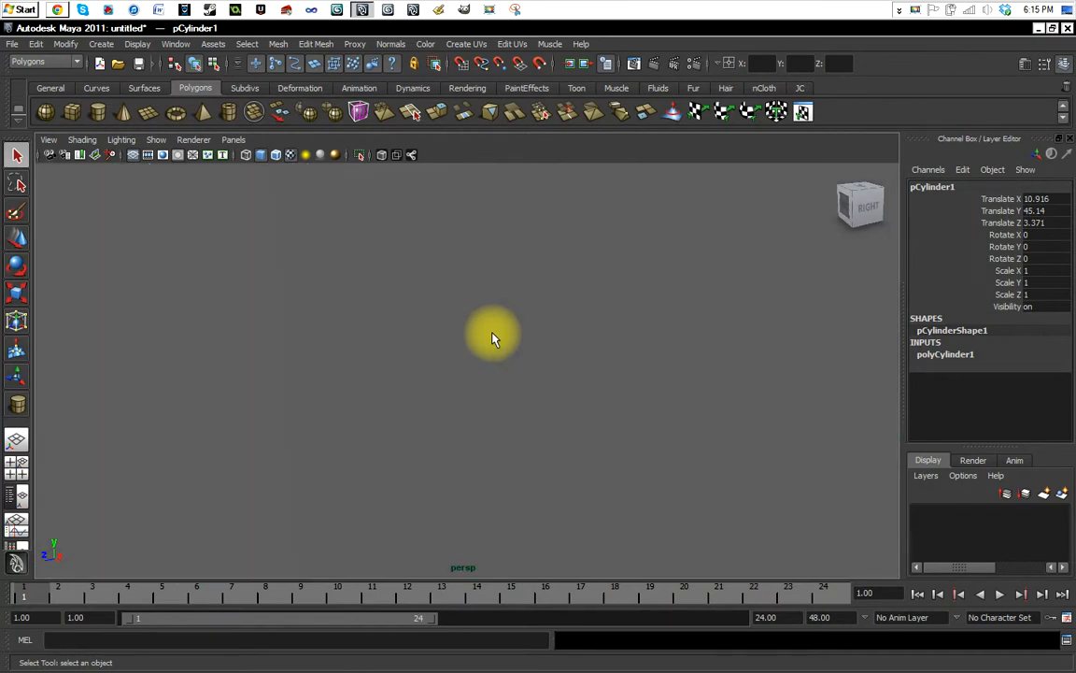
{"action": "scroll", "coordinate": [493, 338], "scroll_direction": "down", "scroll_amount": 2}
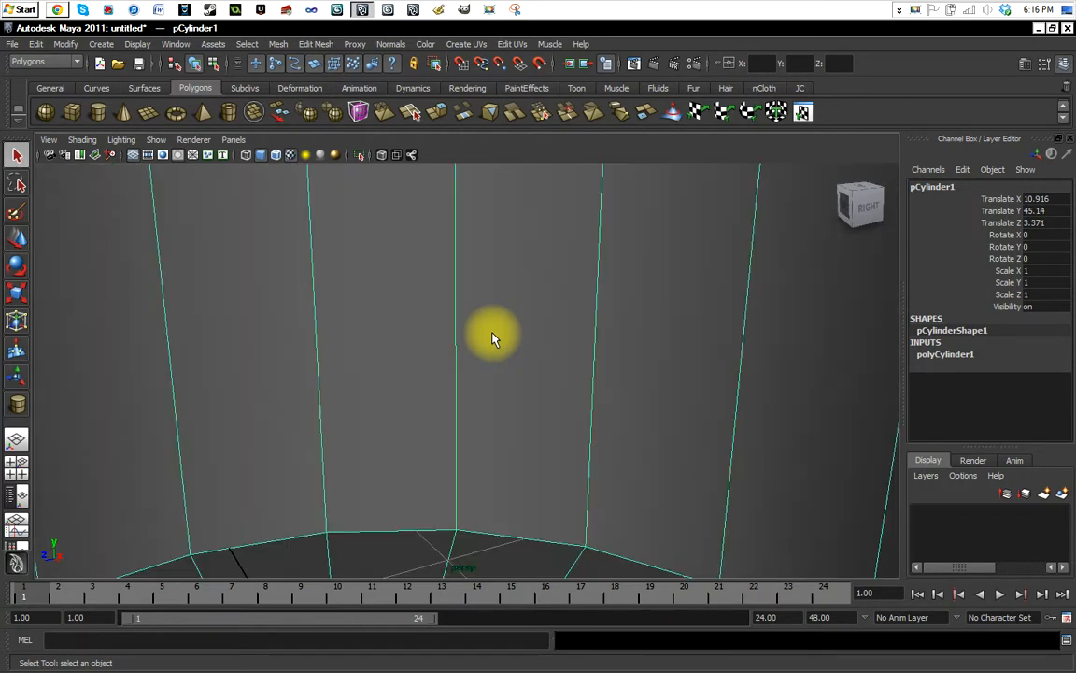
{"action": "scroll", "coordinate": [493, 339], "scroll_direction": "down", "scroll_amount": 4}
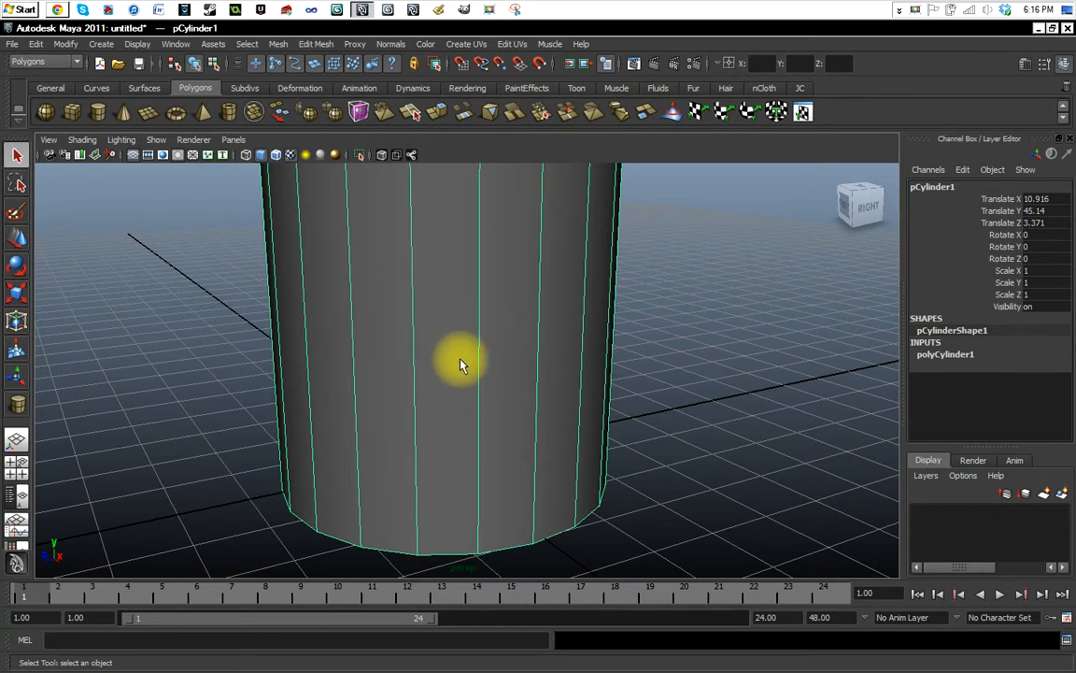
Examine the whole cylinder by orbiting, panning and dollying the perspective view around it.
{"action": "right_click_drag", "start_coordinate": [460, 364], "coordinate": [507, 339], "text": "alt"}
{"action": "middle_click_drag", "start_coordinate": [506, 339], "coordinate": [425, 349], "text": "alt"}
{"action": "right_click_drag", "start_coordinate": [425, 348], "coordinate": [529, 221], "text": "alt"}
{"action": "right_click_drag", "start_coordinate": [506, 439], "coordinate": [444, 401], "text": "alt"}
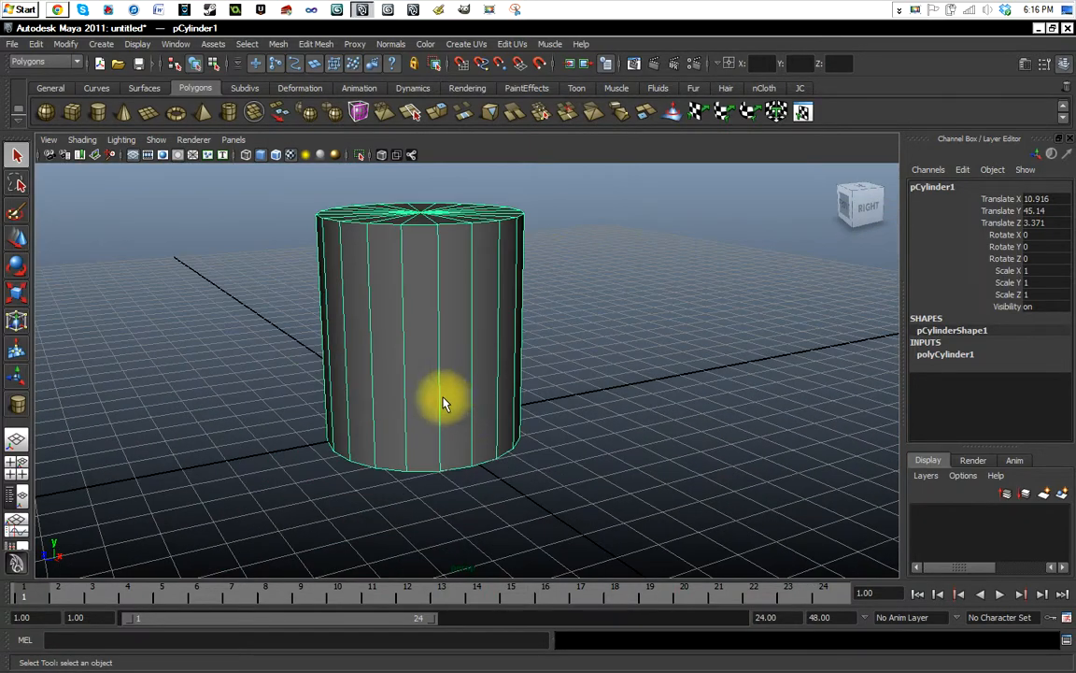
{"action": "left_click_drag", "start_coordinate": [327, 365], "coordinate": [252, 305], "text": "alt"}
Clear and restore the cylinder's selection and try its component mode, ending with the whole object selected.
{"action": "left_click", "coordinate": [252, 305]}
{"action": "left_click", "coordinate": [413, 286]}
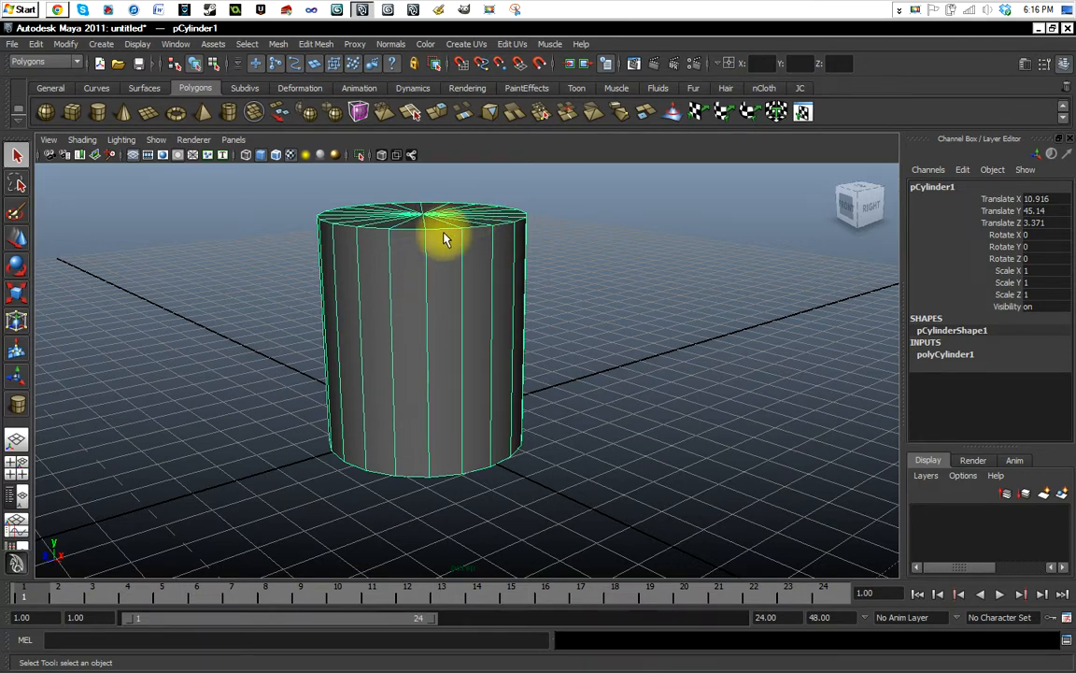
{"action": "left_click", "coordinate": [561, 282]}
{"action": "left_click", "coordinate": [595, 269]}
{"action": "right_click", "coordinate": [626, 238]}
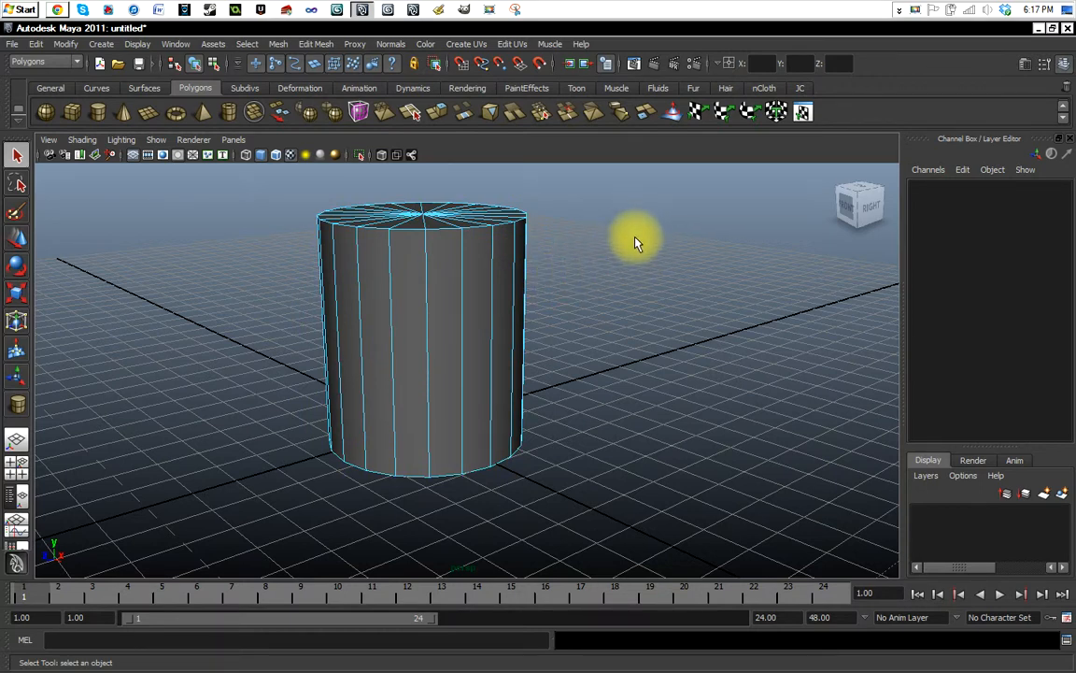
{"action": "left_click", "coordinate": [430, 306]}
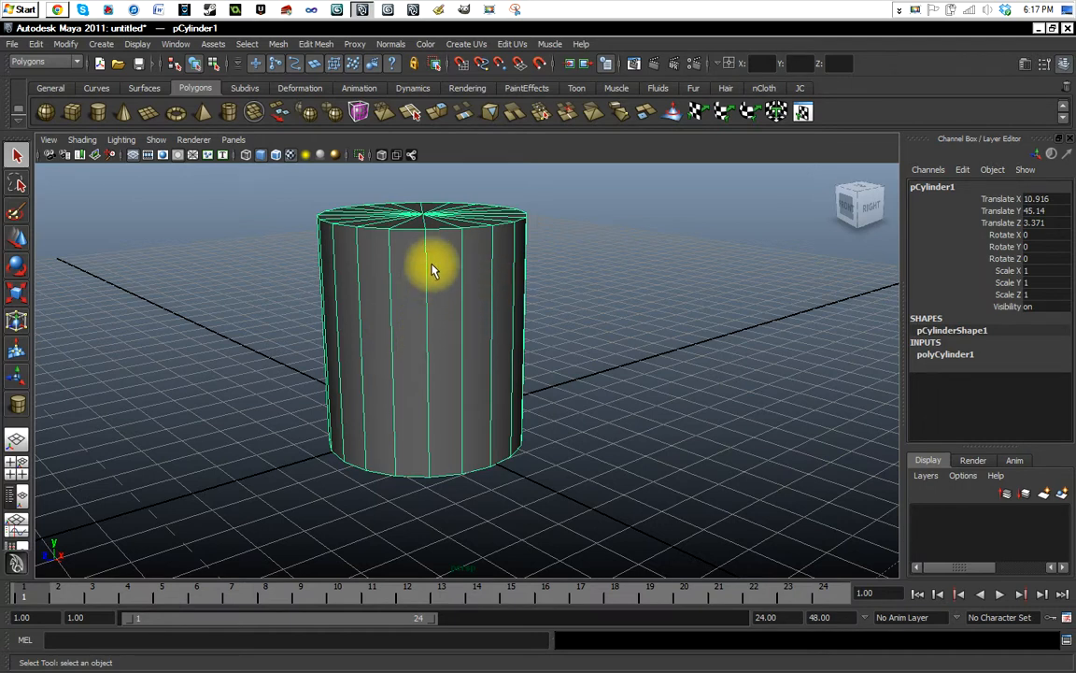
Switch the cylinder to edge selection and select several vertical side edges one after another.
{"action": "key", "text": "F10"}
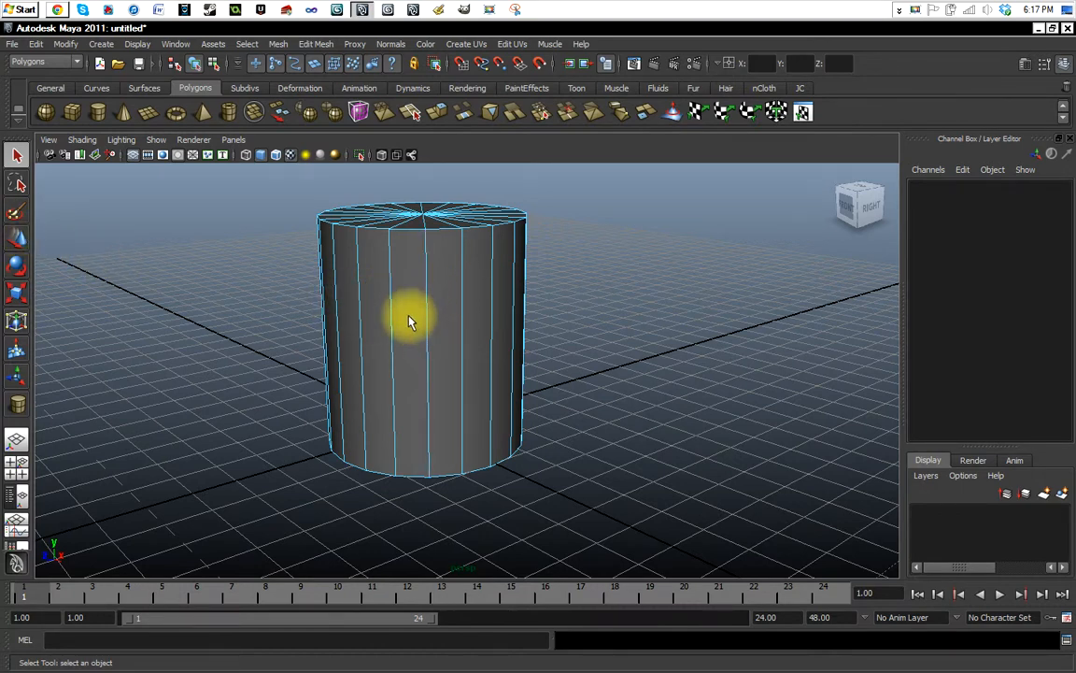
{"action": "right_click", "coordinate": [437, 309]}
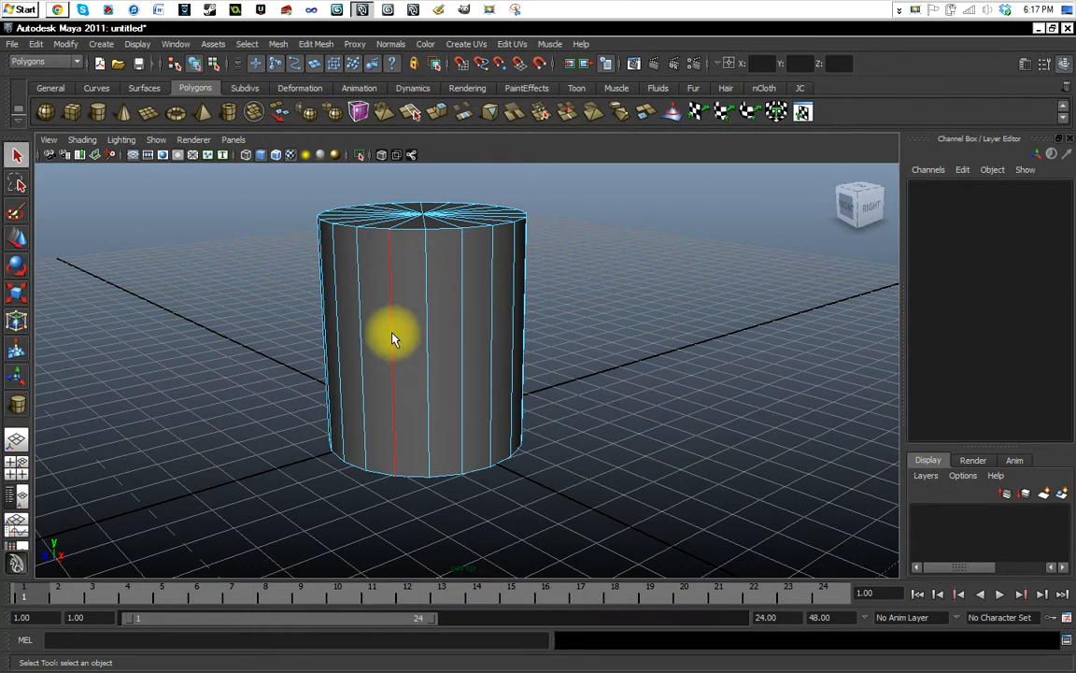
{"action": "left_click", "coordinate": [427, 280]}
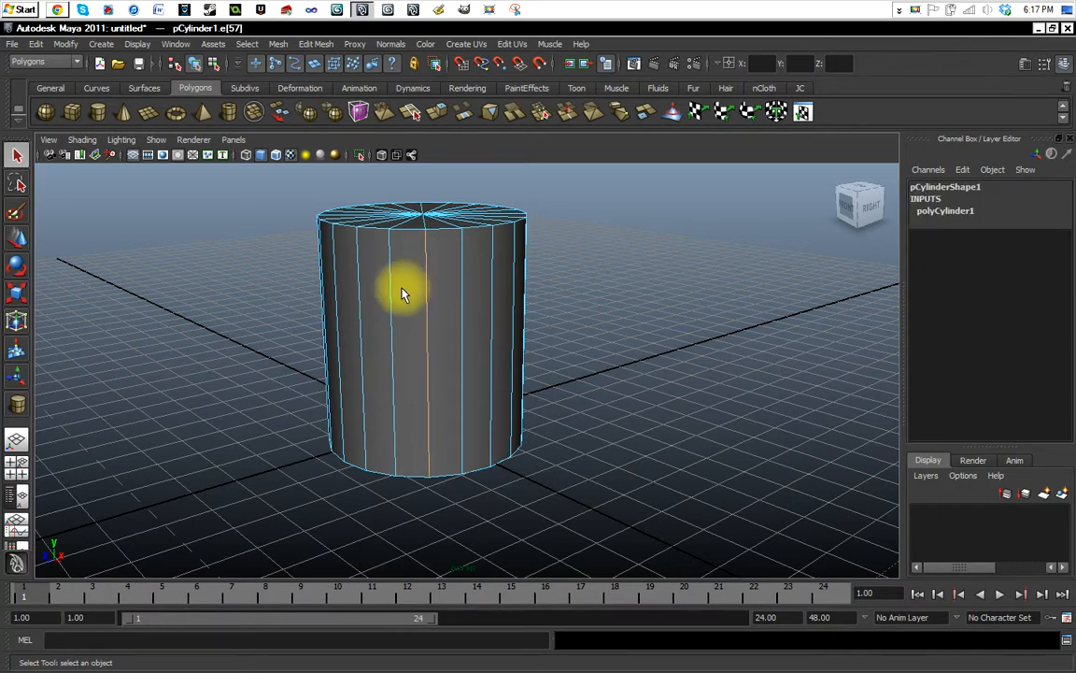
{"action": "left_click", "coordinate": [458, 298]}
{"action": "left_click", "coordinate": [490, 301]}
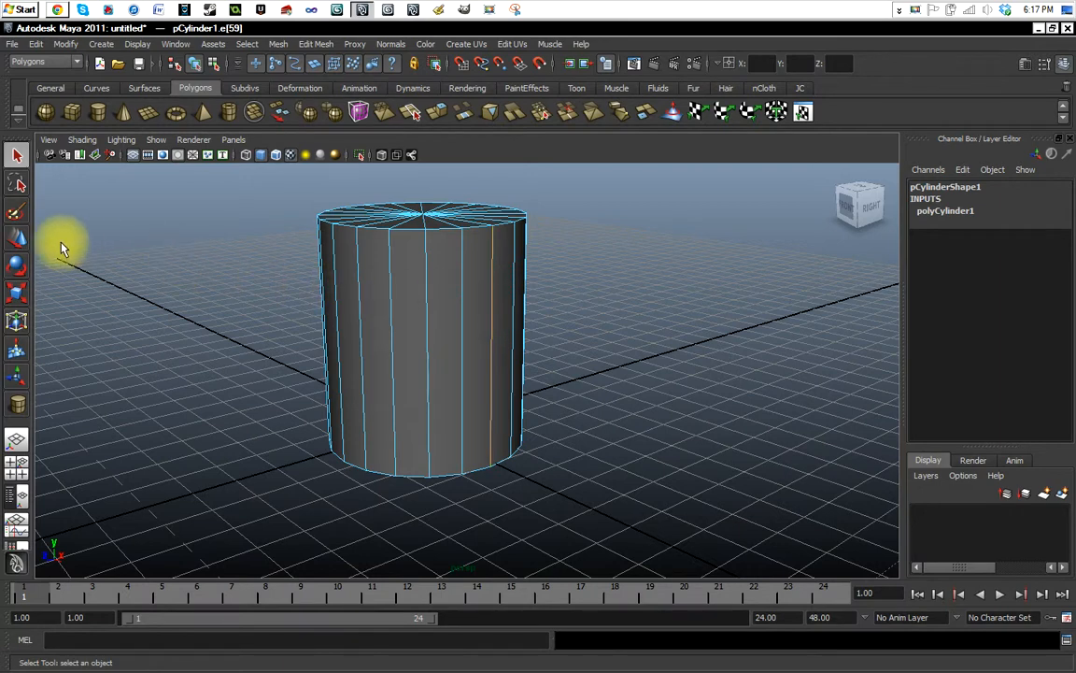
Move the selected vertical edge outward about 37.5 units along X and undo the move.
{"action": "left_click", "coordinate": [16, 238]}
{"action": "middle_click_drag", "start_coordinate": [526, 358], "coordinate": [607, 395]}
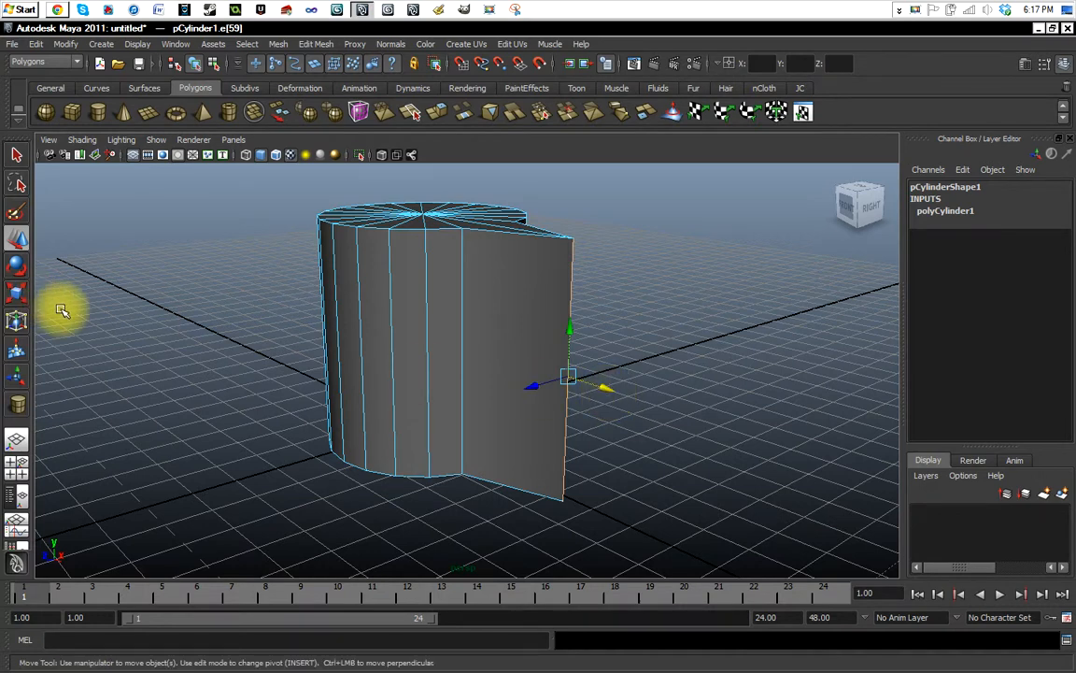
{"action": "key", "text": "ctrl+z"}
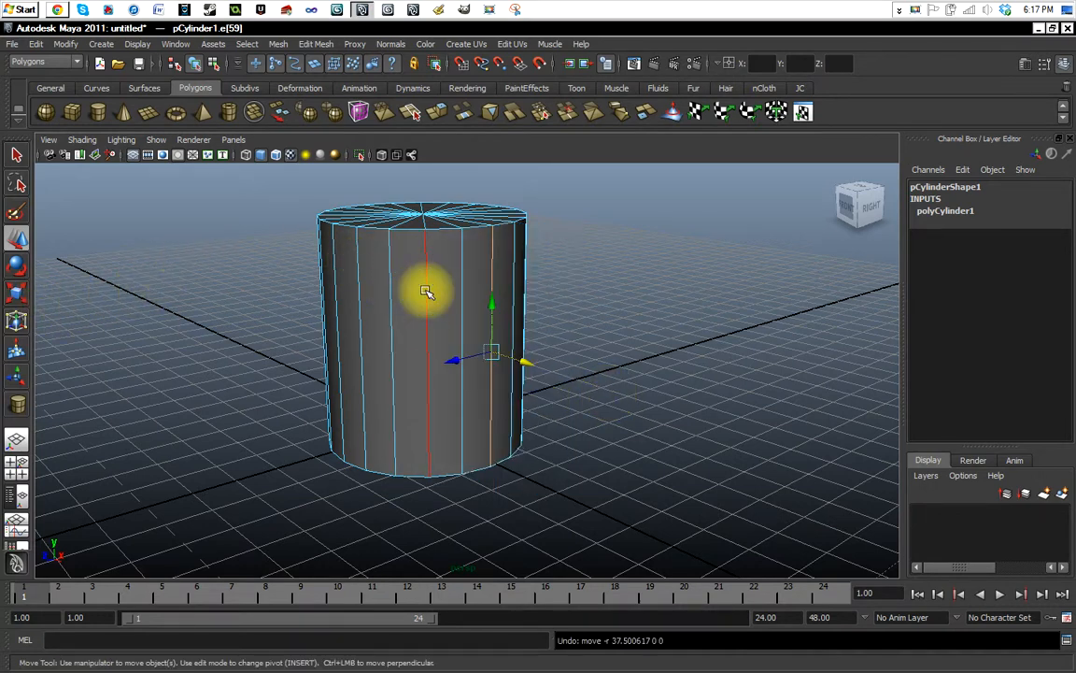
{"action": "left_click", "coordinate": [15, 156]}
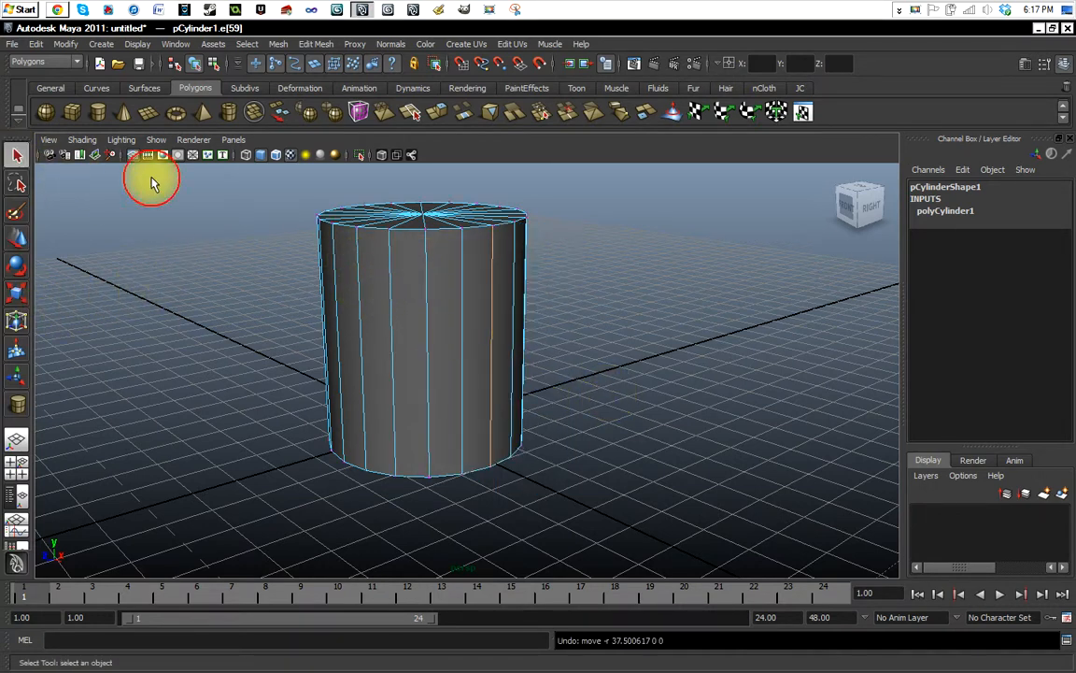
Select the cylinder's upper vertices and its lower vertices in turn, ending with the upper ones selected.
{"action": "left_click_drag", "start_coordinate": [279, 173], "coordinate": [594, 288]}
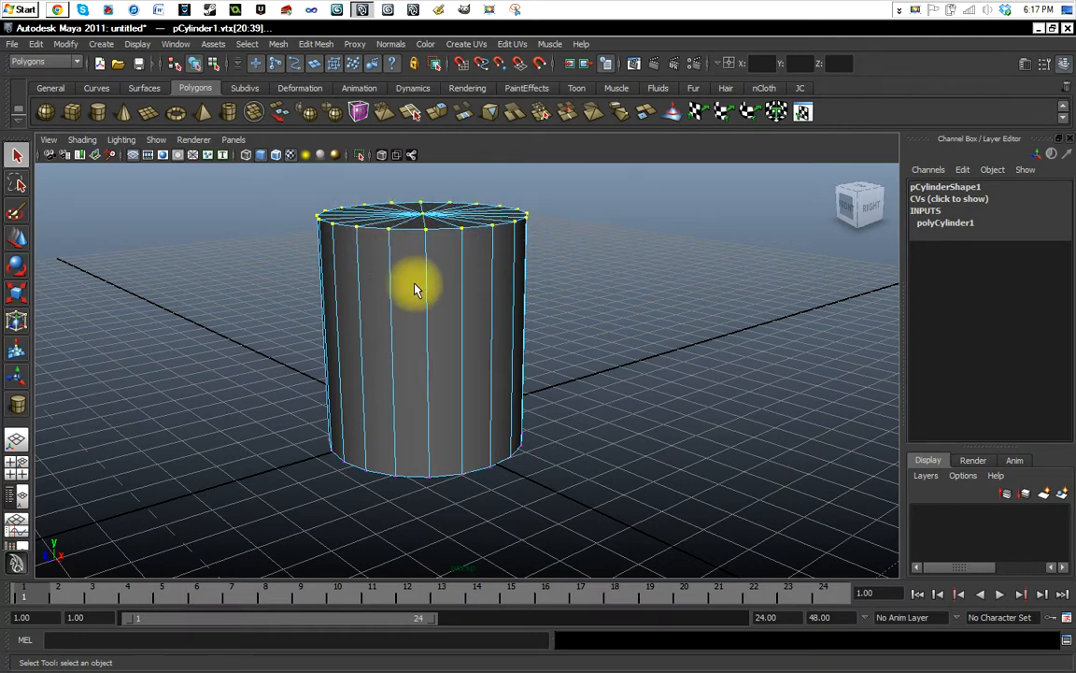
{"action": "left_click_drag", "start_coordinate": [308, 409], "coordinate": [569, 502]}
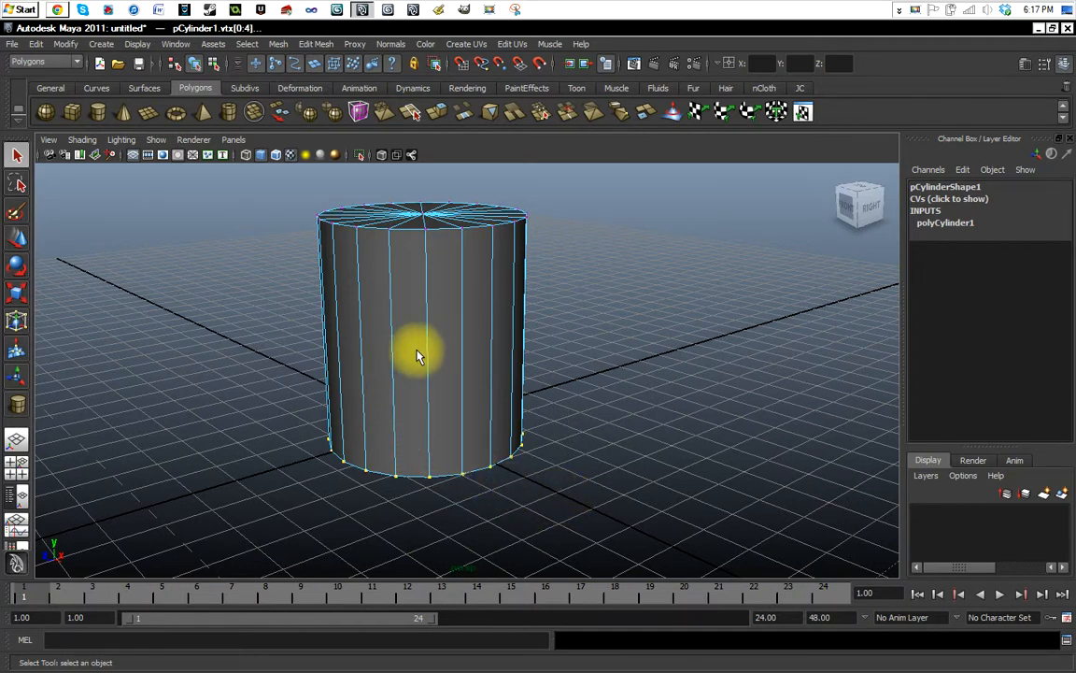
{"action": "left_click", "coordinate": [561, 324]}
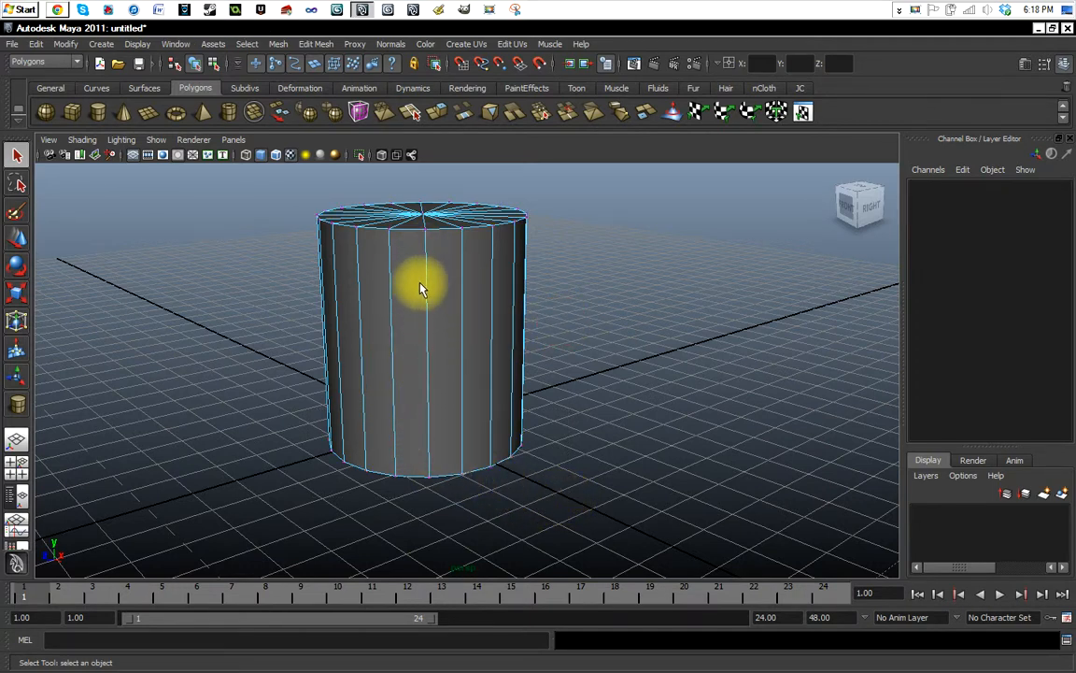
{"action": "left_click", "coordinate": [322, 180]}
{"action": "left_click_drag", "start_coordinate": [322, 181], "coordinate": [569, 313]}
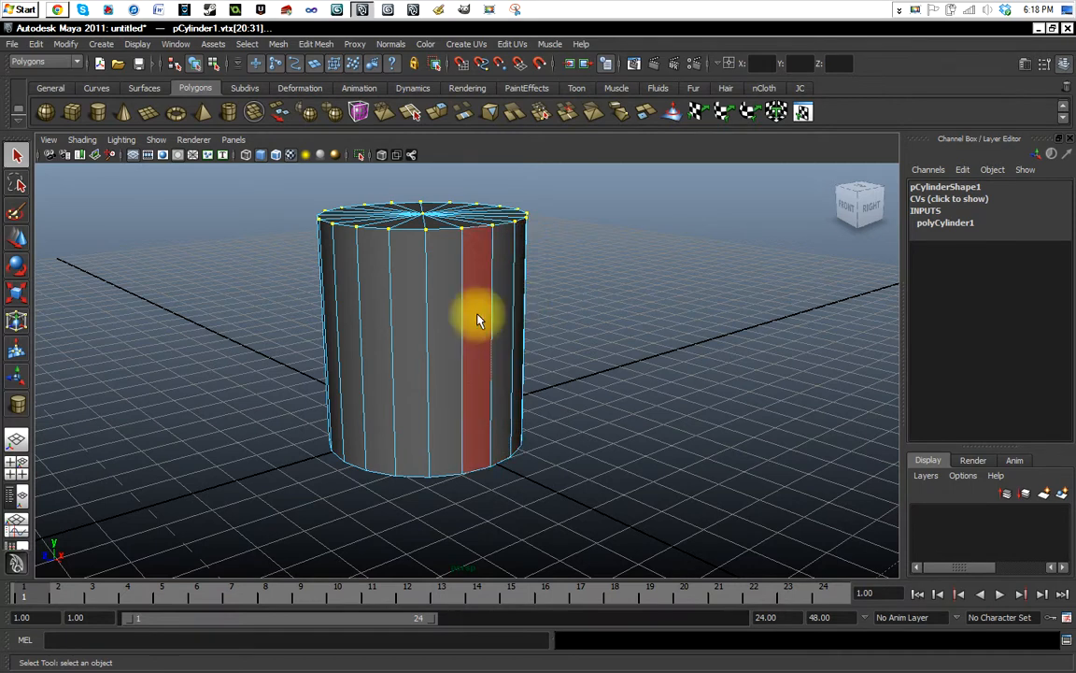
Select one vertical side face of the cylinder, move it about 2.5 units along Z and undo the move.
{"action": "left_click", "coordinate": [351, 306]}
{"action": "left_click", "coordinate": [398, 310]}
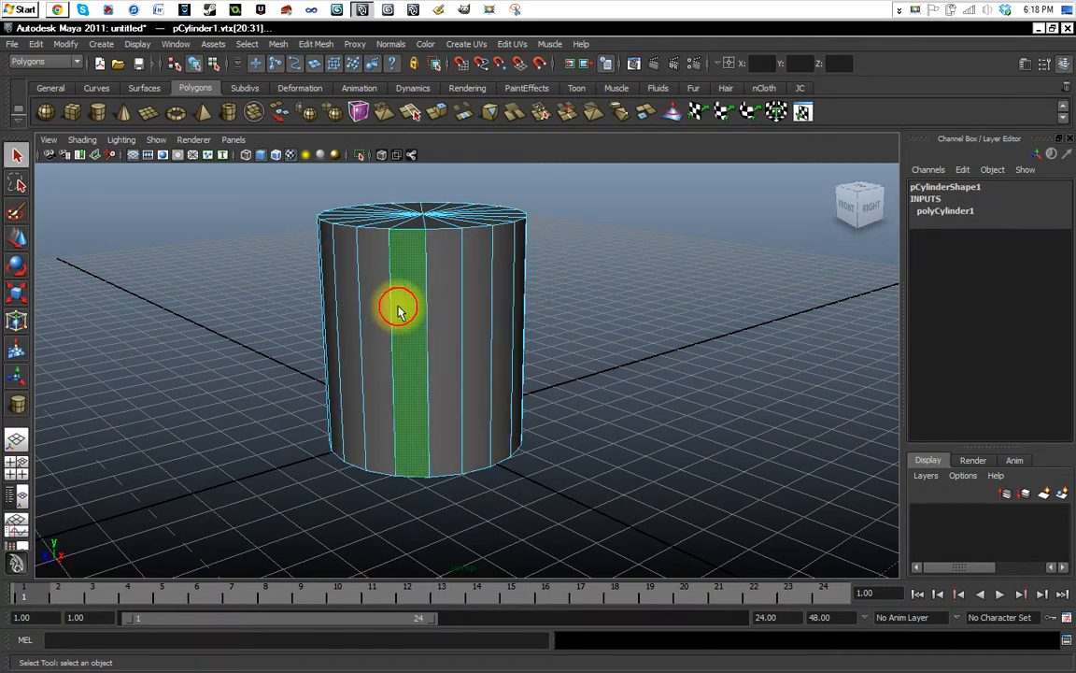
{"action": "left_click", "coordinate": [17, 239]}
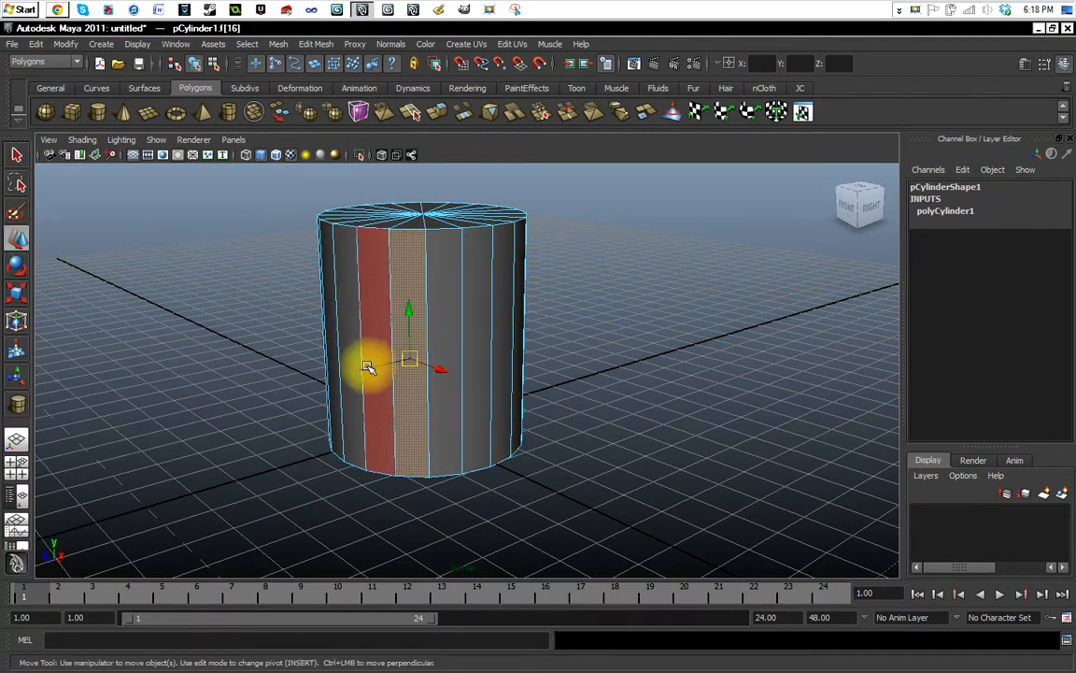
{"action": "mouse_move", "coordinate": [368, 367]}
{"action": "middle_mouse_down"}
{"action": "mouse_move", "coordinate": [283, 391]}
{"action": "mouse_move", "coordinate": [344, 380]}
{"action": "mouse_move", "coordinate": [363, 389]}
{"action": "middle_mouse_up"}
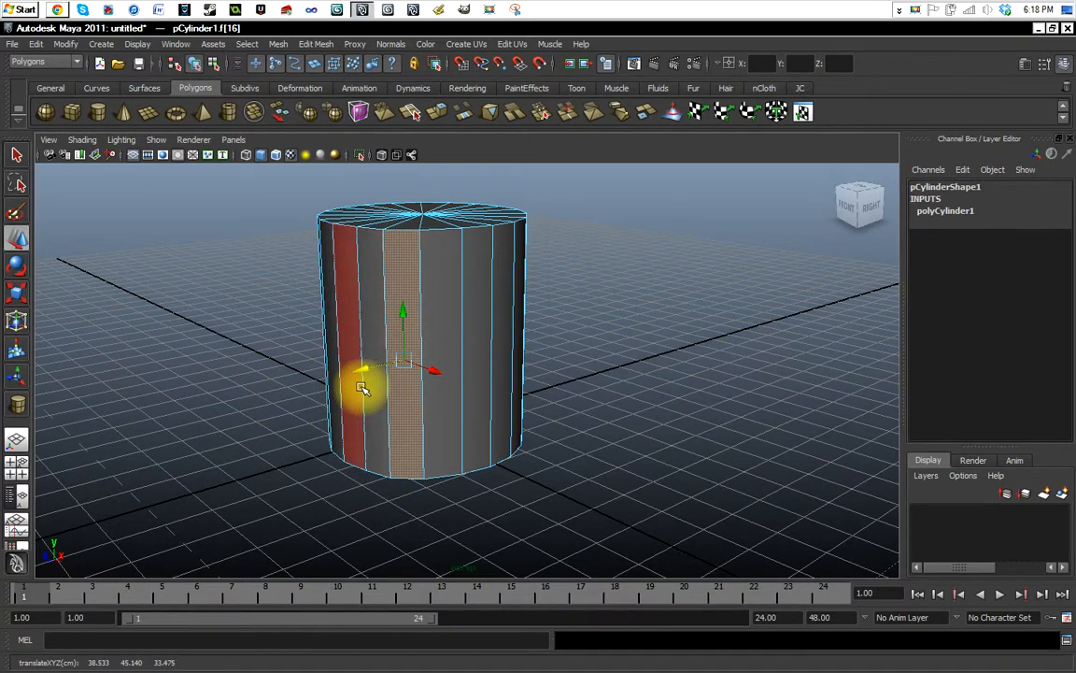
{"action": "key", "text": "ctrl+z"}
{"action": "left_click", "coordinate": [17, 154]}
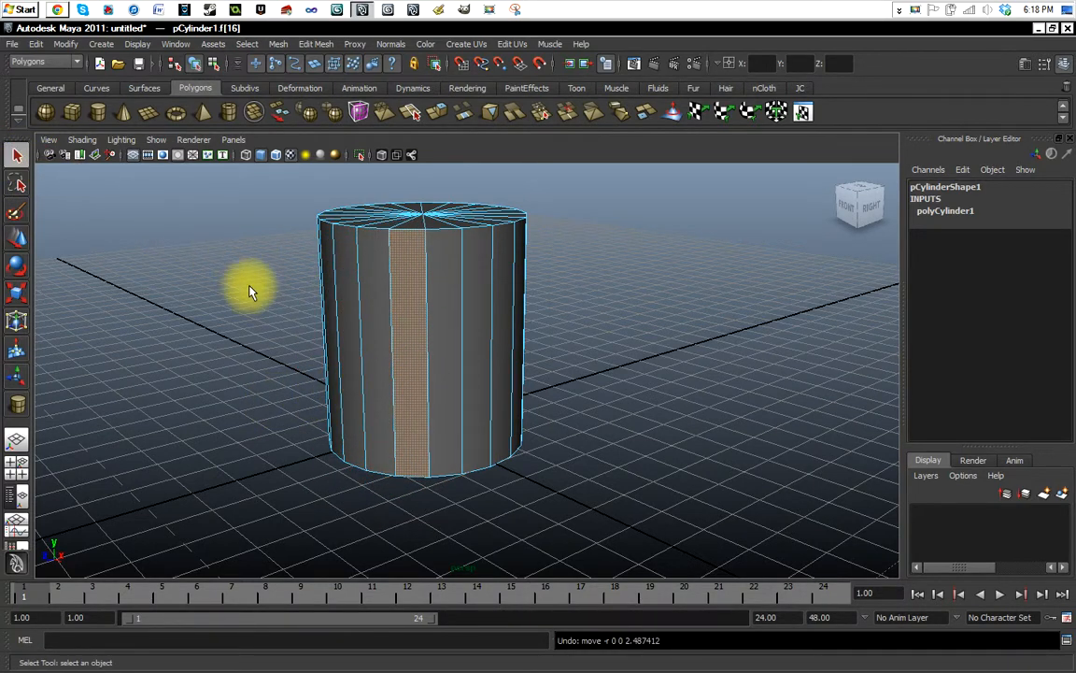
Return to object mode and practise deselecting and selecting the cylinder, ending with the whole cylinder selected.
{"action": "left_click", "coordinate": [257, 296]}
{"action": "left_click", "coordinate": [564, 297]}
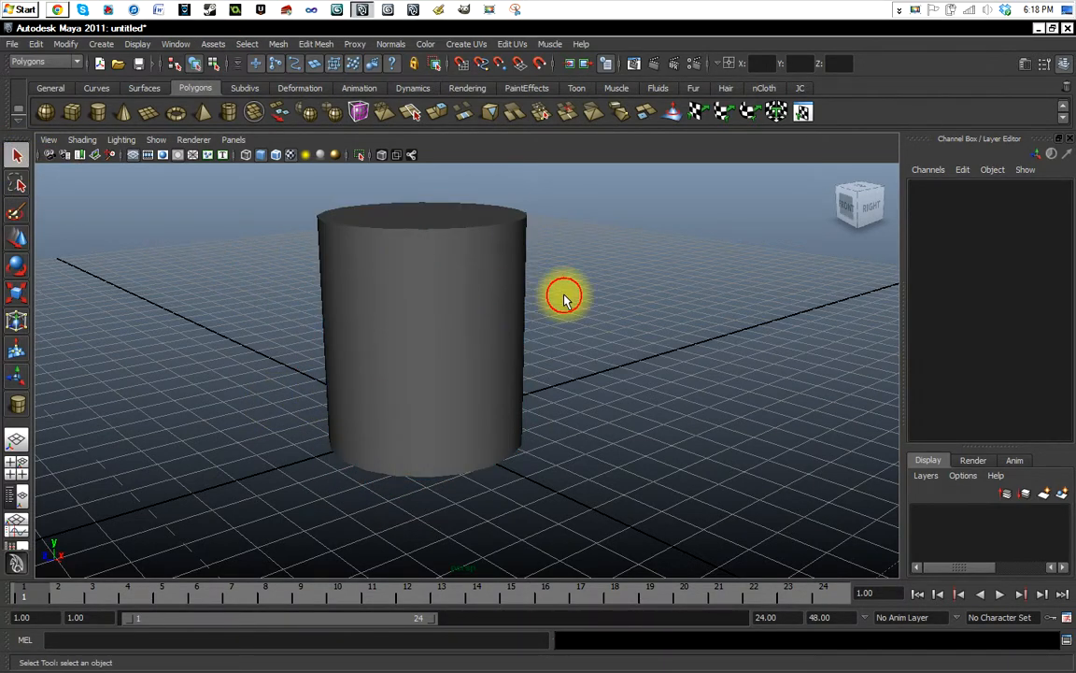
{"action": "left_click", "coordinate": [405, 296]}
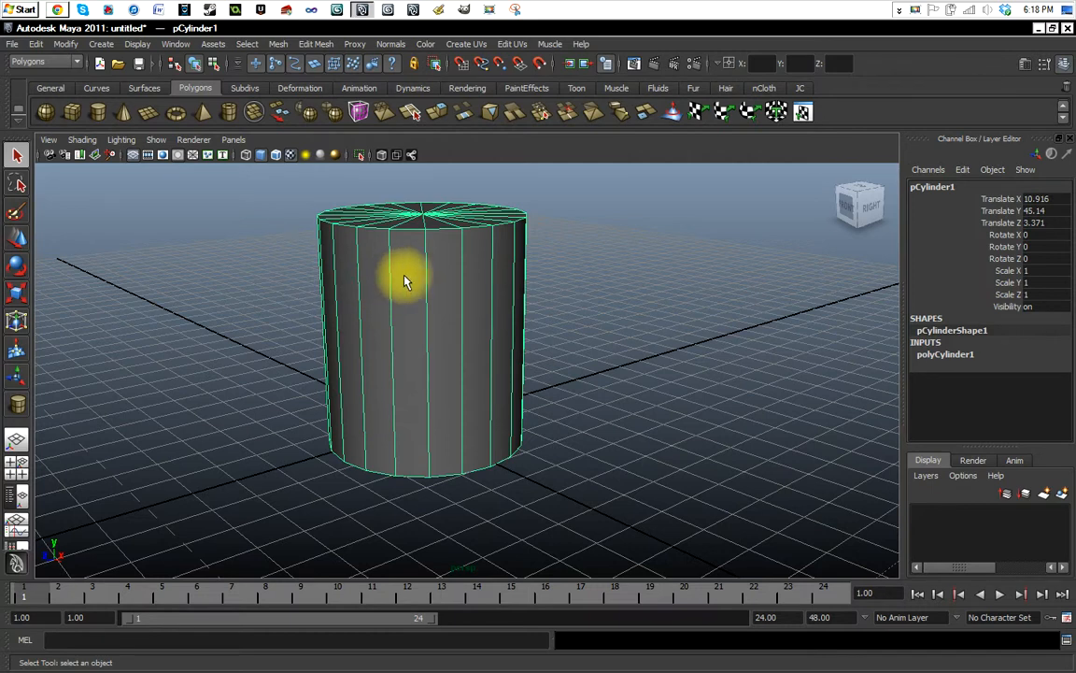
{"action": "left_click", "coordinate": [581, 303]}
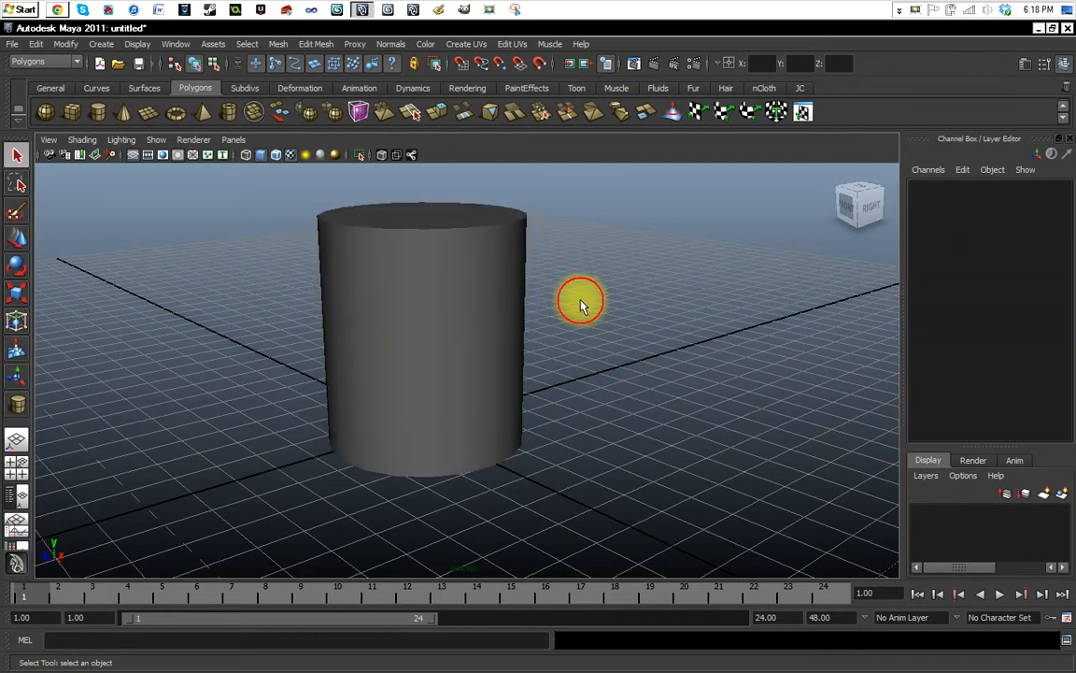
{"action": "left_click", "coordinate": [434, 283]}
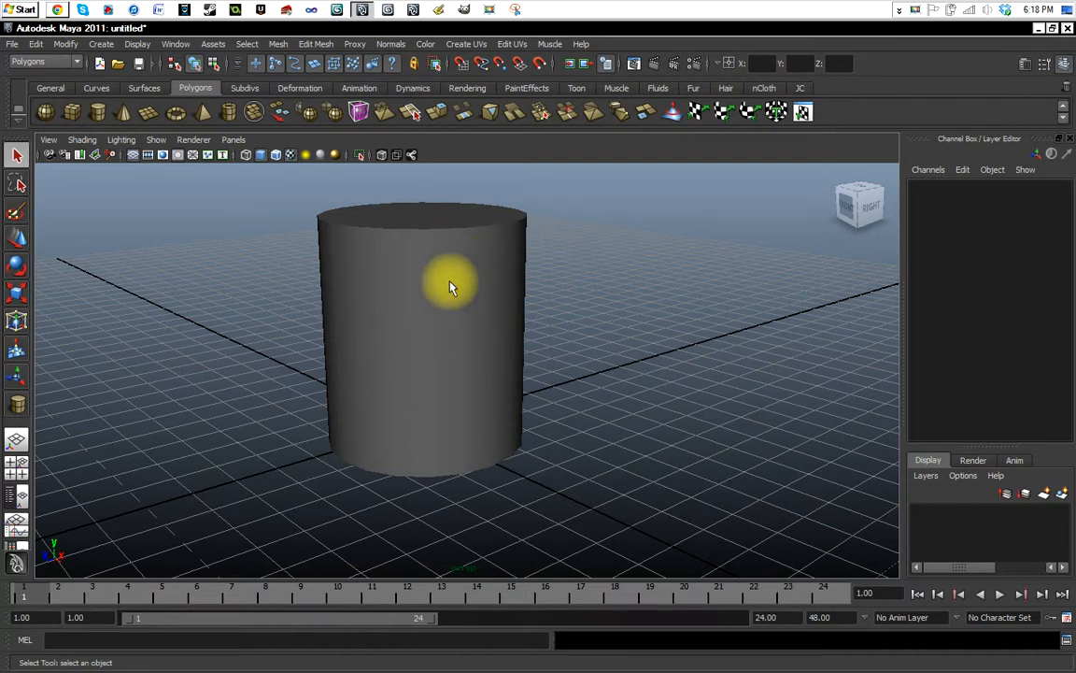
{"action": "left_click", "coordinate": [431, 312]}
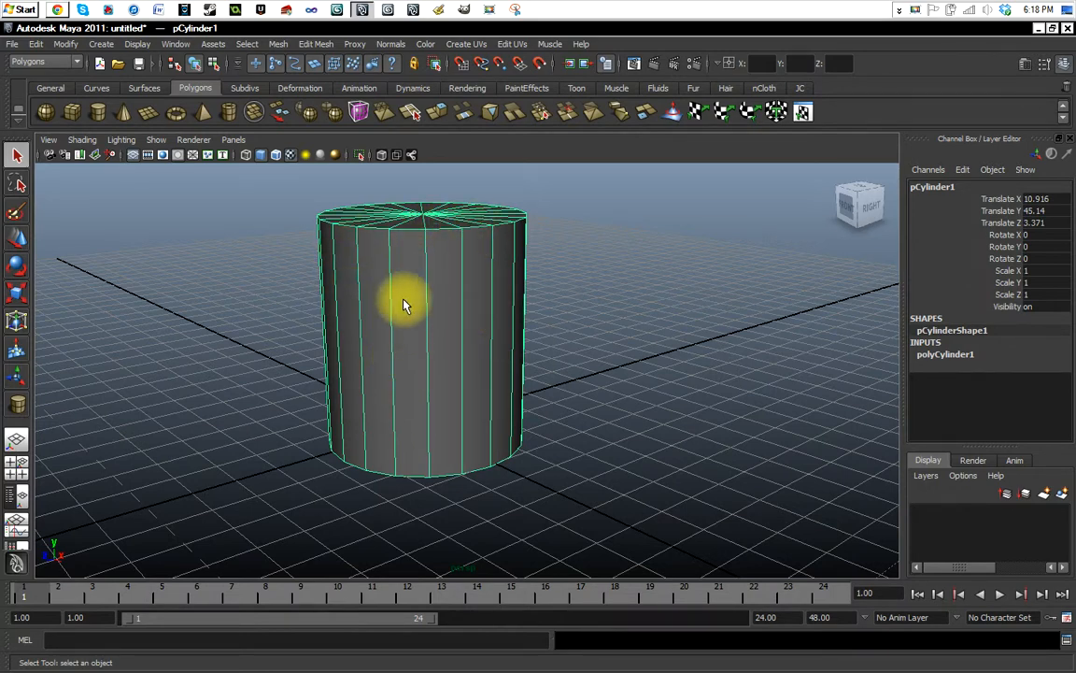
Move the whole cylinder along Z and X to about X 1.3 and Z 12.
{"action": "left_click", "coordinate": [16, 241]}
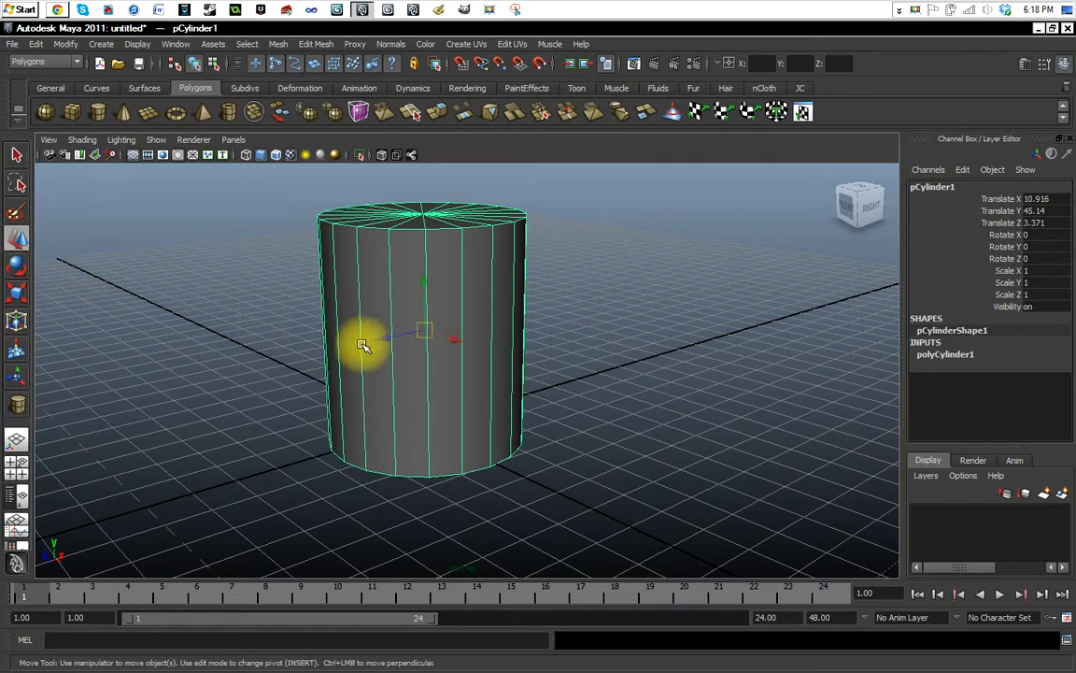
{"action": "mouse_move", "coordinate": [366, 342]}
{"action": "middle_mouse_down"}
{"action": "mouse_move", "coordinate": [233, 373]}
{"action": "mouse_move", "coordinate": [366, 333]}
{"action": "middle_mouse_up"}
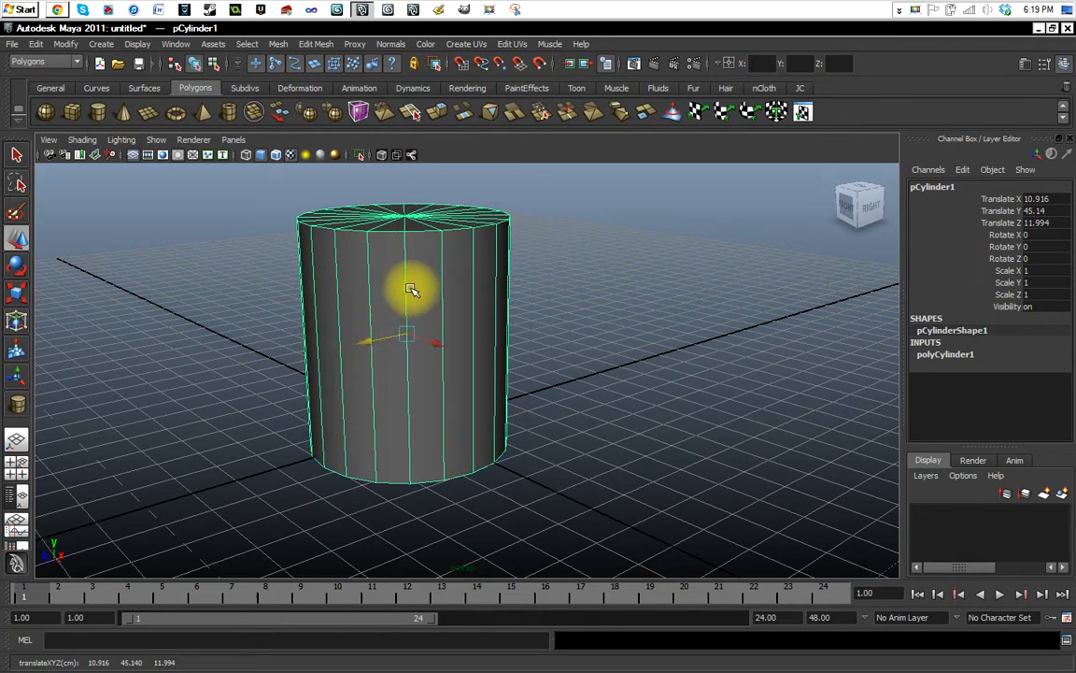
{"action": "mouse_move", "coordinate": [435, 344]}
{"action": "middle_mouse_down"}
{"action": "mouse_move", "coordinate": [463, 366]}
{"action": "mouse_move", "coordinate": [417, 349]}
{"action": "middle_mouse_up"}
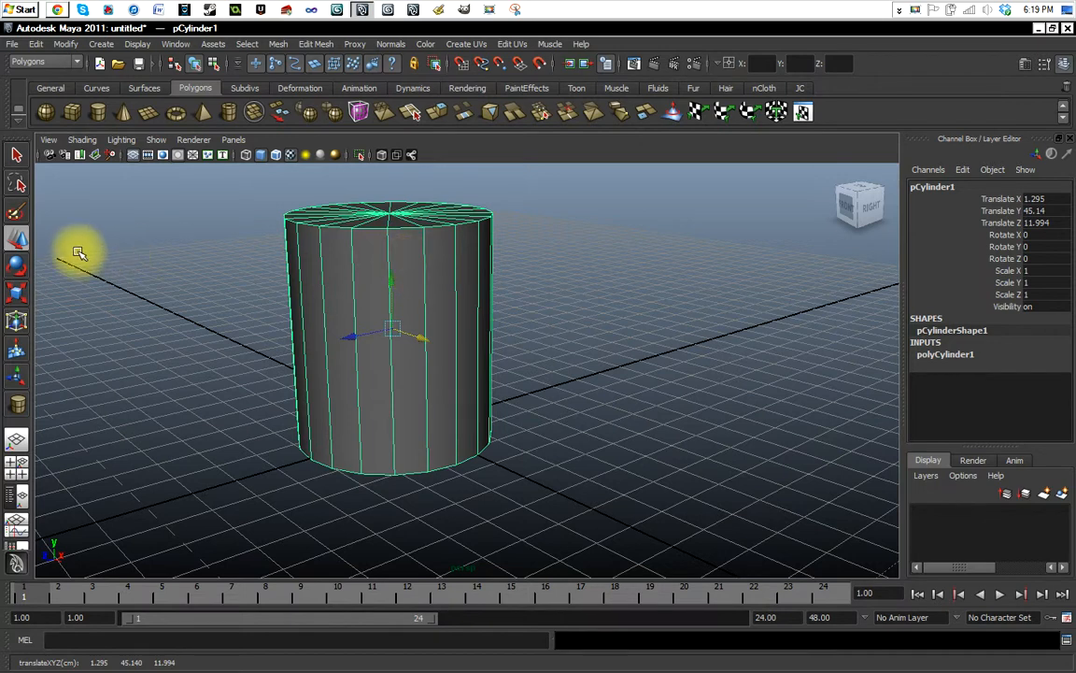
Try rotating the whole cylinder with the Rotate tool, about 17 degrees around Y, around Z, and freely in all axes.
{"action": "left_click", "coordinate": [16, 266]}
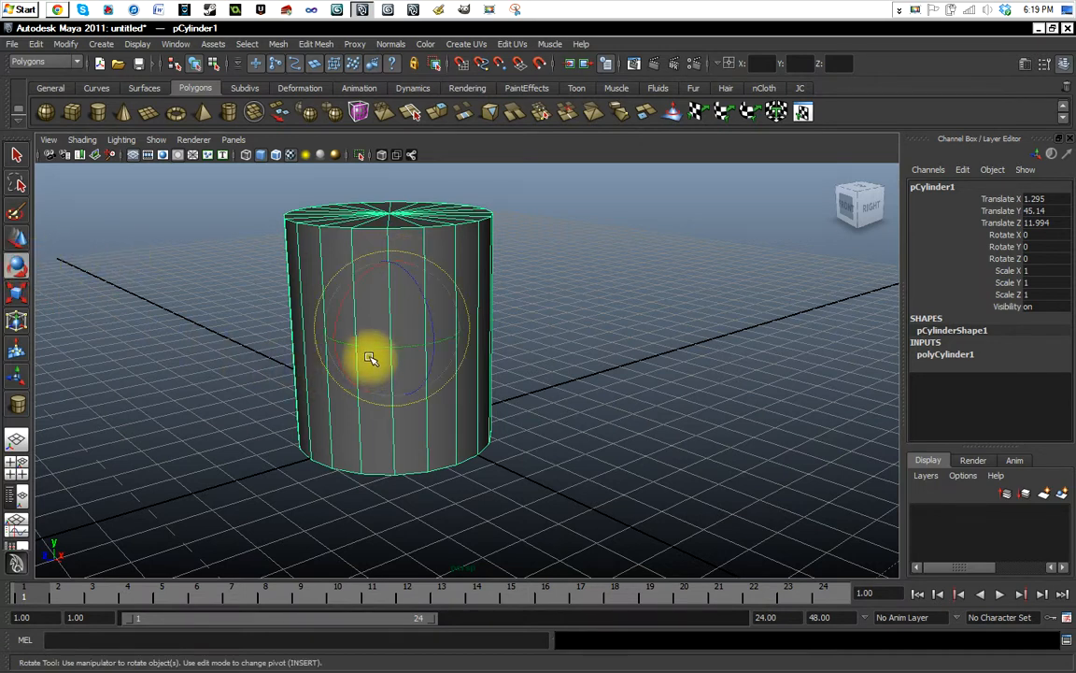
{"action": "mouse_move", "coordinate": [370, 347]}
{"action": "left_mouse_down"}
{"action": "mouse_move", "coordinate": [480, 351]}
{"action": "mouse_move", "coordinate": [394, 353]}
{"action": "mouse_move", "coordinate": [356, 340]}
{"action": "mouse_move", "coordinate": [384, 331]}
{"action": "left_mouse_up"}
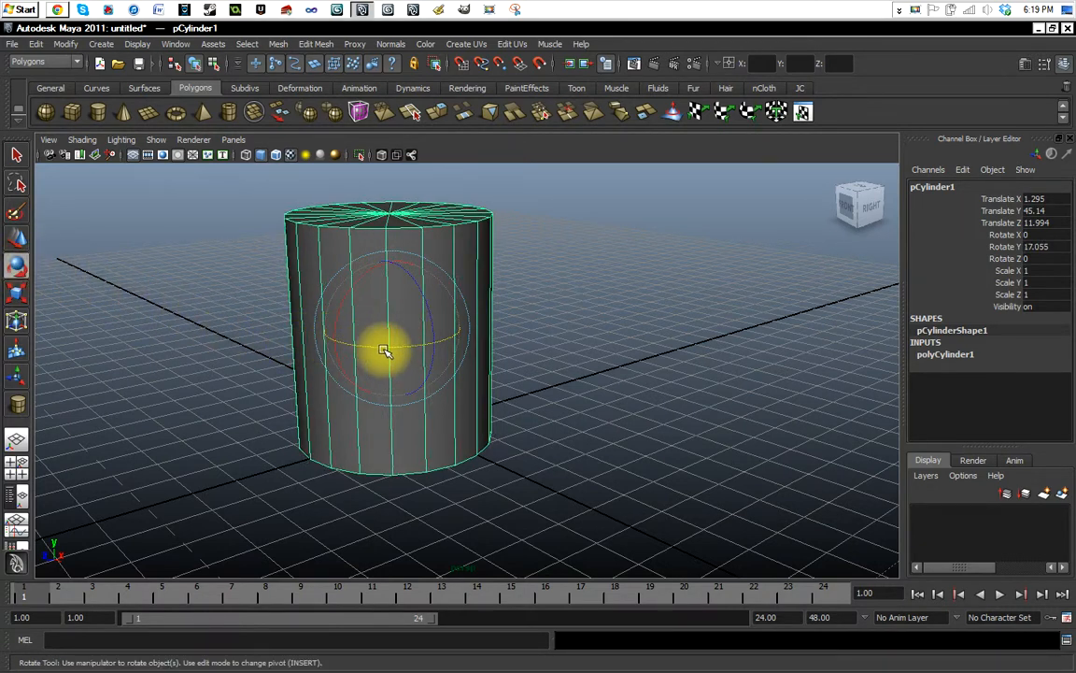
{"action": "left_click_drag", "start_coordinate": [383, 350], "coordinate": [421, 290]}
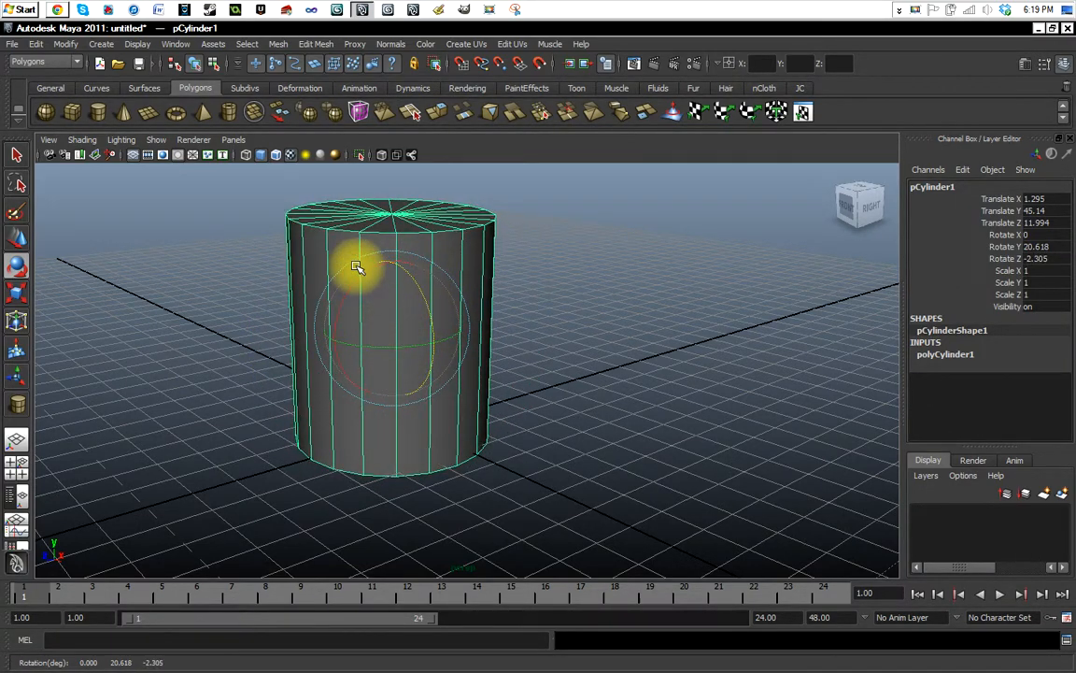
{"action": "left_click_drag", "start_coordinate": [357, 267], "coordinate": [426, 287]}
Undo all of the cylinder's rotations and its last move along X.
{"action": "key", "text": "ctrl+z"}
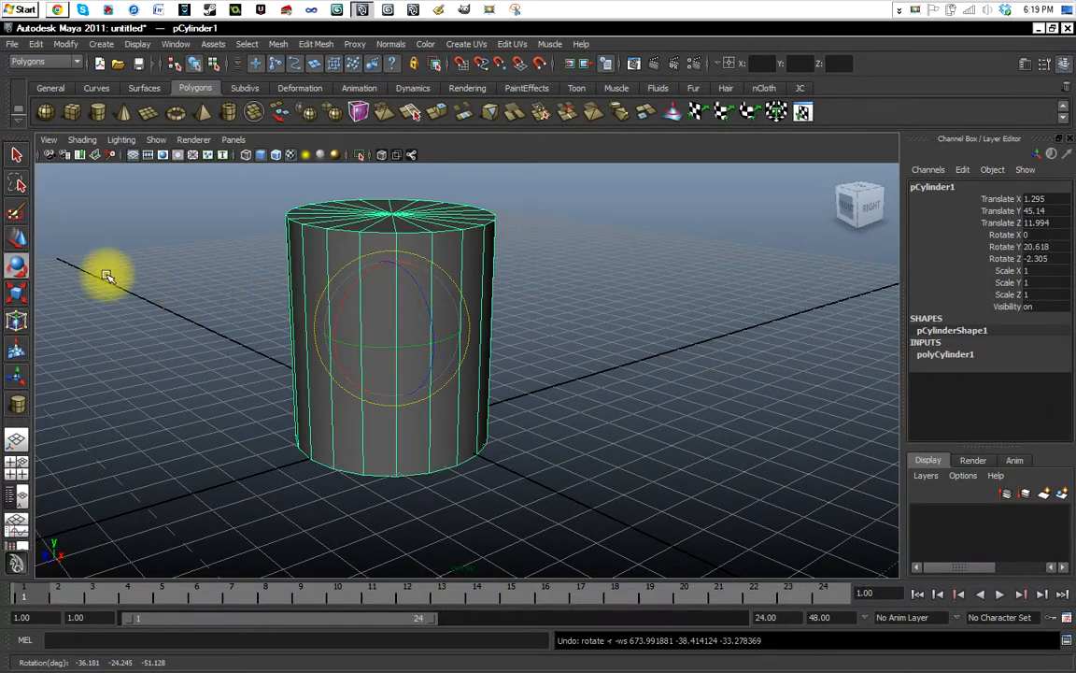
{"action": "key", "text": "ctrl+z"}
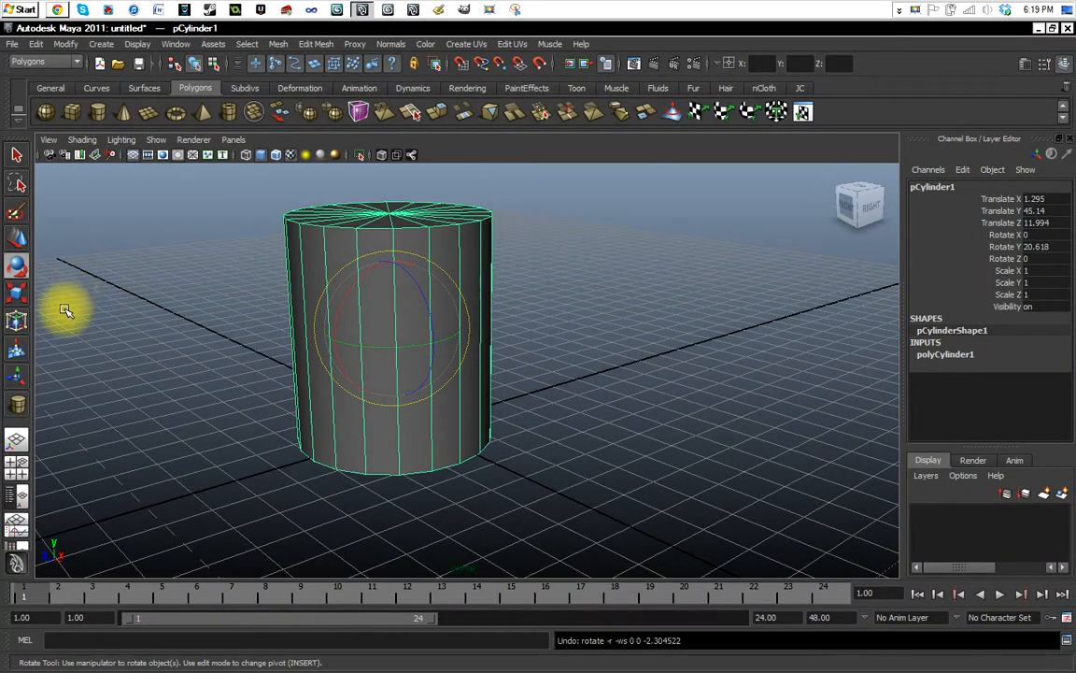
{"action": "key", "text": "ctrl+z"}
{"action": "key", "text": "ctrl+z"}
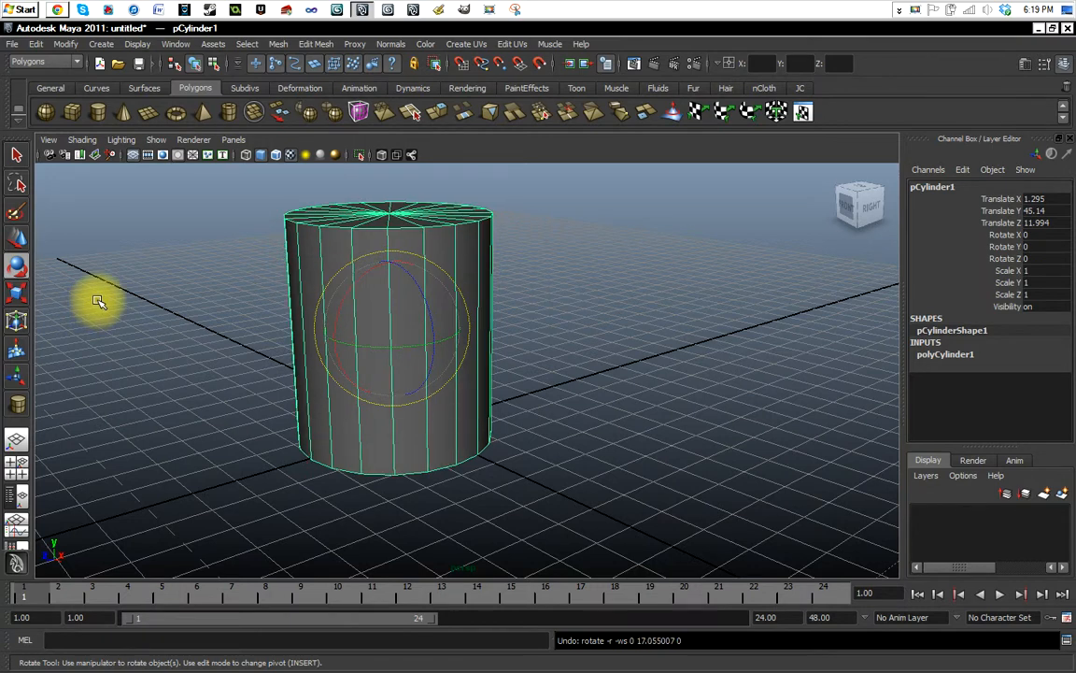
{"action": "key", "text": "ctrl+z"}
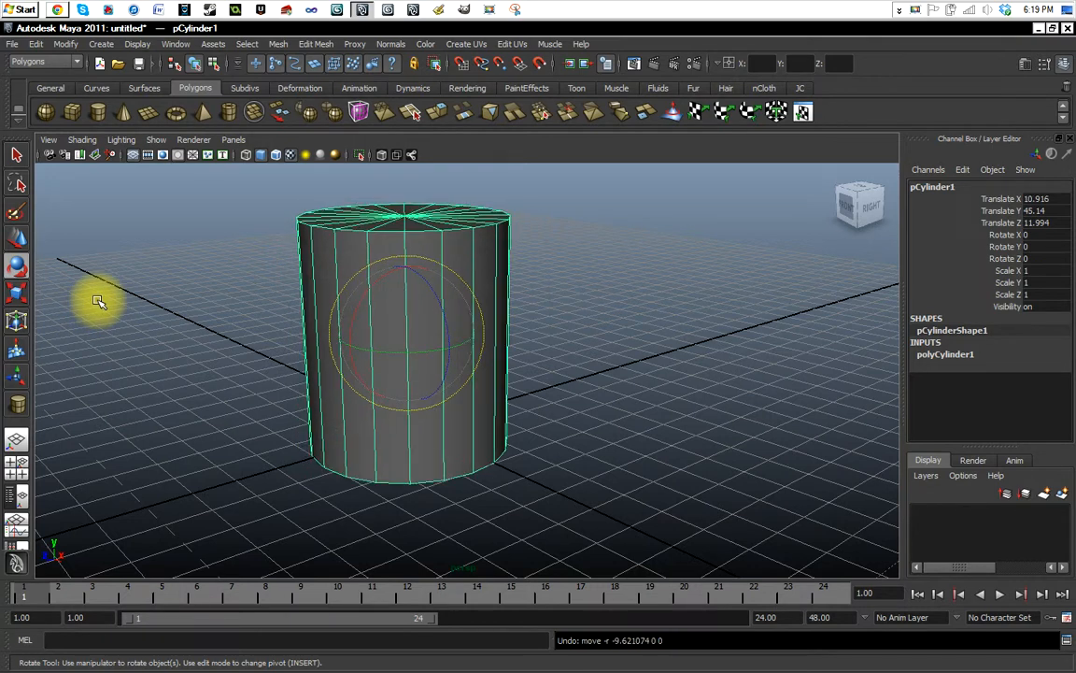
Scale the whole cylinder uniformly to about 1.016, and try separate scaling along single axes before undoing it.
{"action": "left_click", "coordinate": [18, 295]}
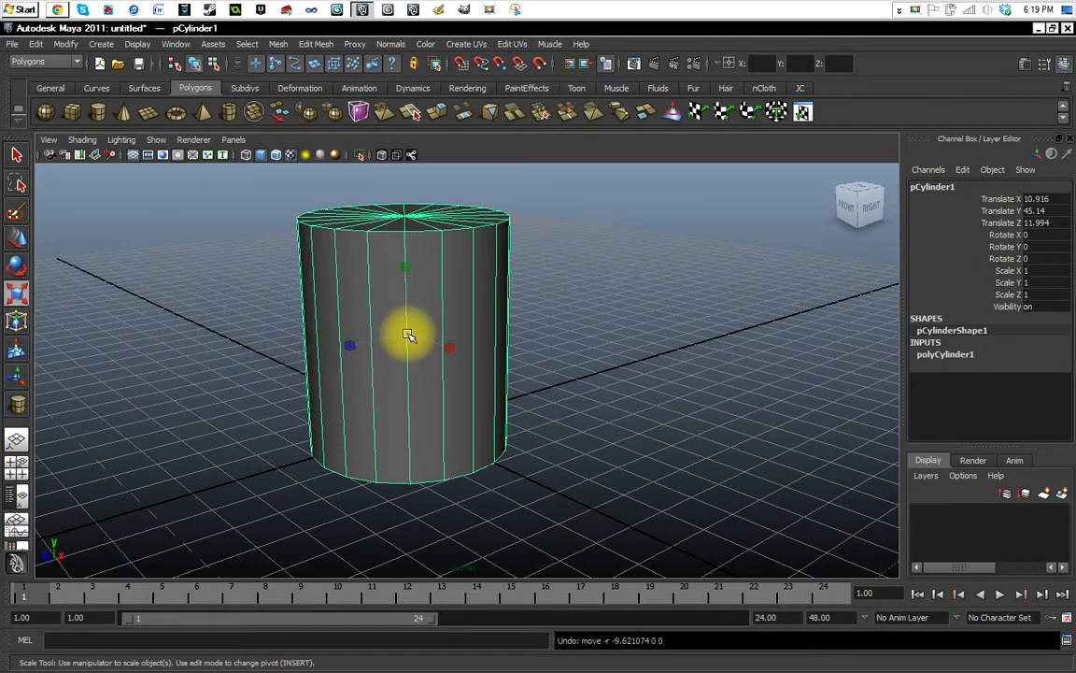
{"action": "left_click_drag", "start_coordinate": [408, 334], "coordinate": [411, 305]}
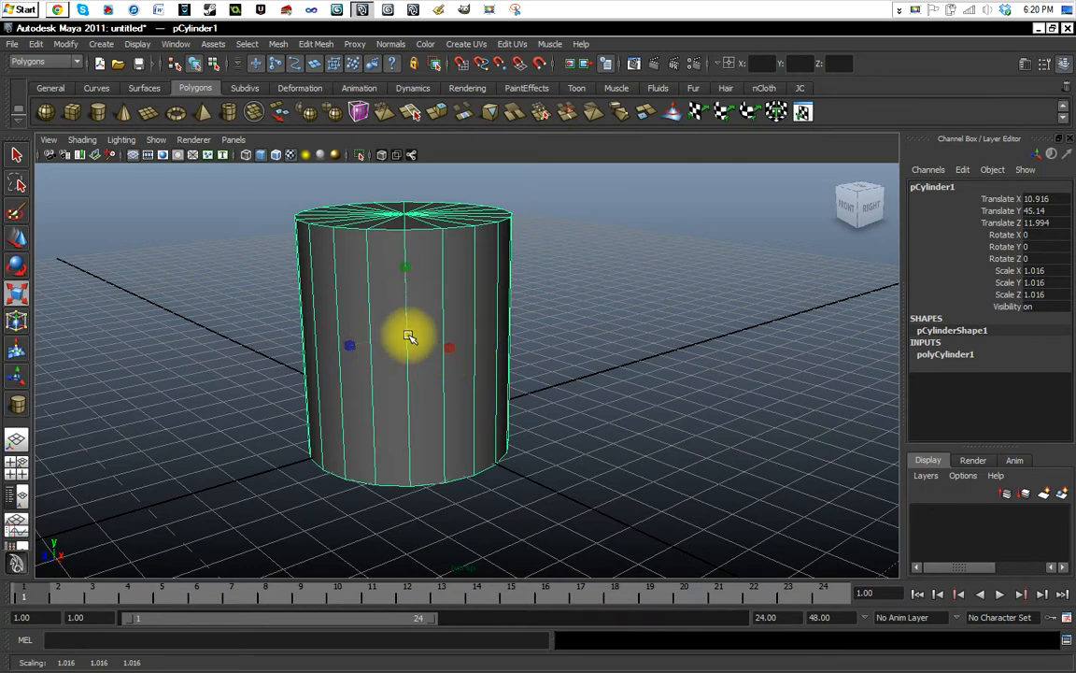
{"action": "mouse_move", "coordinate": [405, 270]}
{"action": "left_mouse_down"}
{"action": "mouse_move", "coordinate": [422, 211]}
{"action": "mouse_move", "coordinate": [418, 248]}
{"action": "mouse_move", "coordinate": [413, 211]}
{"action": "mouse_move", "coordinate": [400, 344]}
{"action": "mouse_move", "coordinate": [420, 257]}
{"action": "left_mouse_up"}
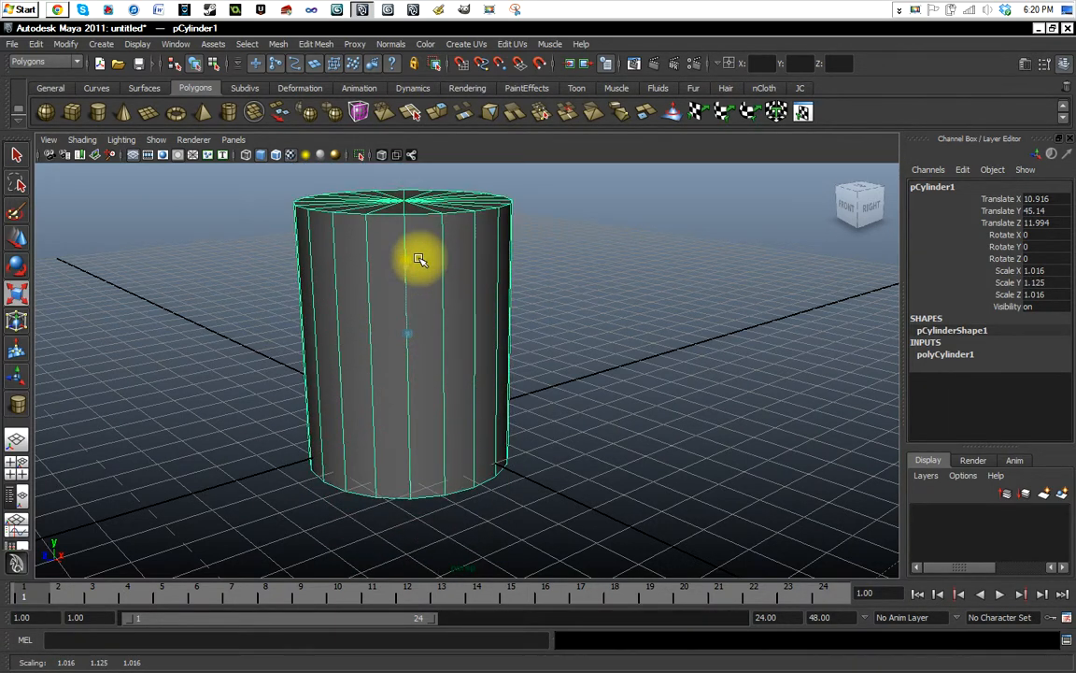
{"action": "left_click_drag", "start_coordinate": [350, 349], "coordinate": [383, 316]}
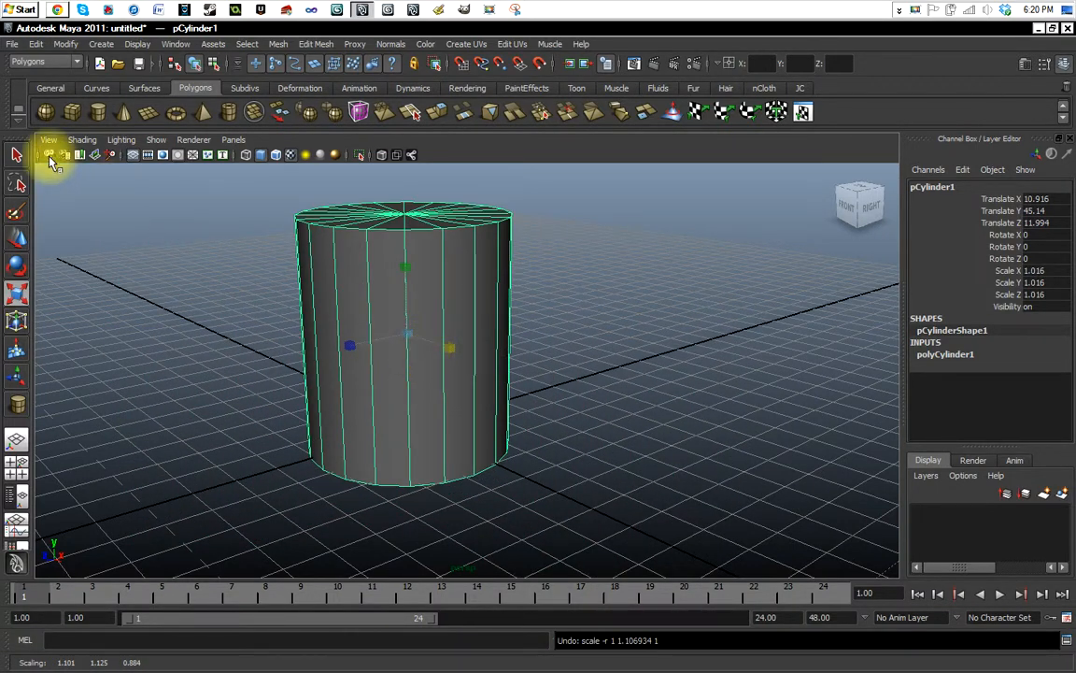
Practise deselecting and reselecting the whole cylinder with the Select Tool, ending with the cylinder selected.
{"action": "left_click", "coordinate": [17, 153]}
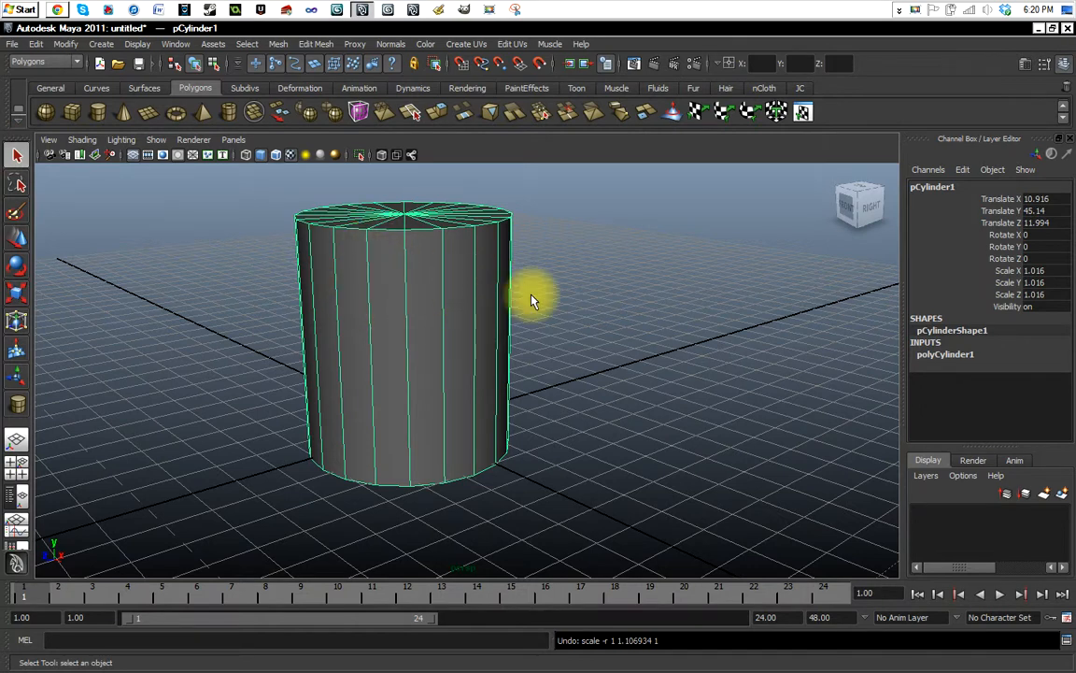
{"action": "left_click", "coordinate": [531, 299]}
{"action": "left_click", "coordinate": [398, 292]}
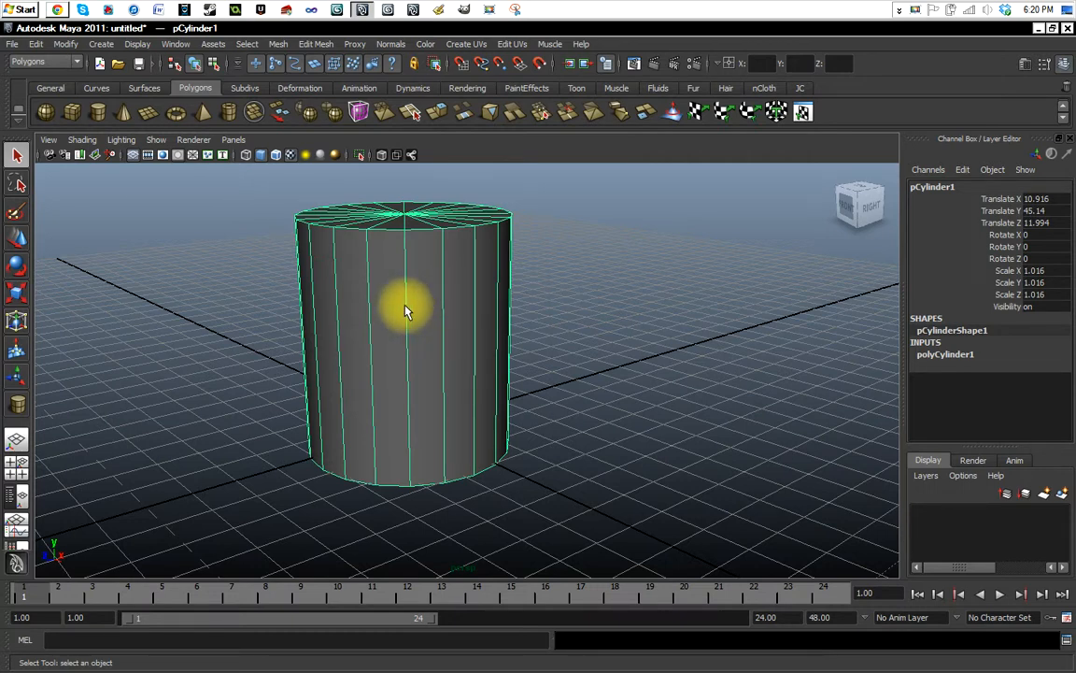
{"action": "left_click", "coordinate": [567, 300]}
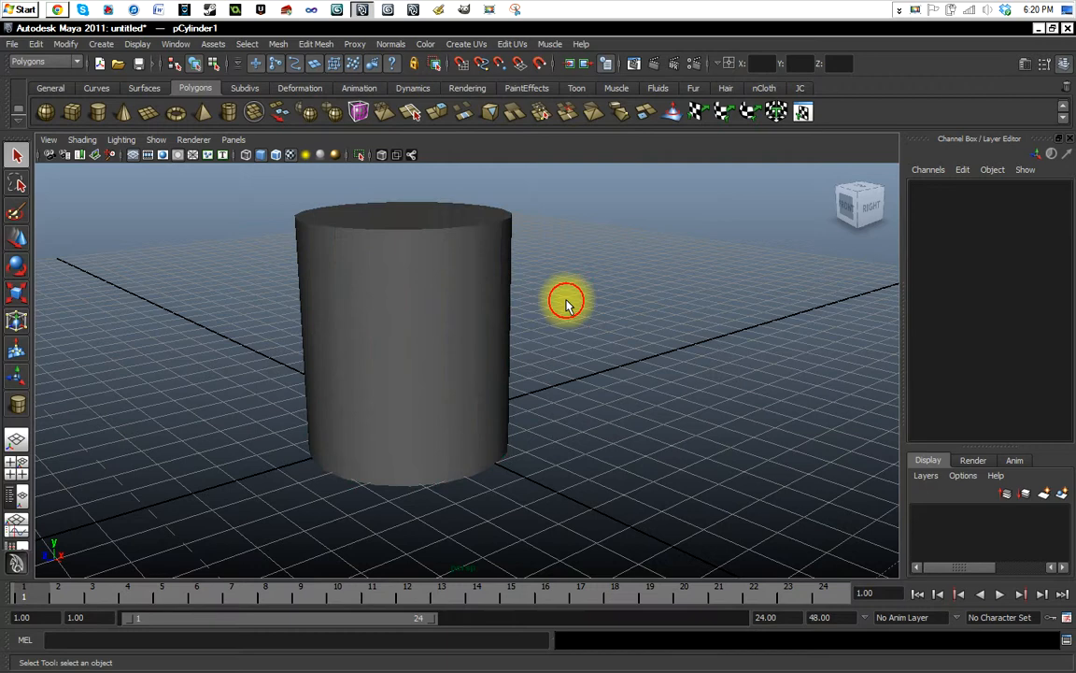
{"action": "left_click", "coordinate": [439, 304]}
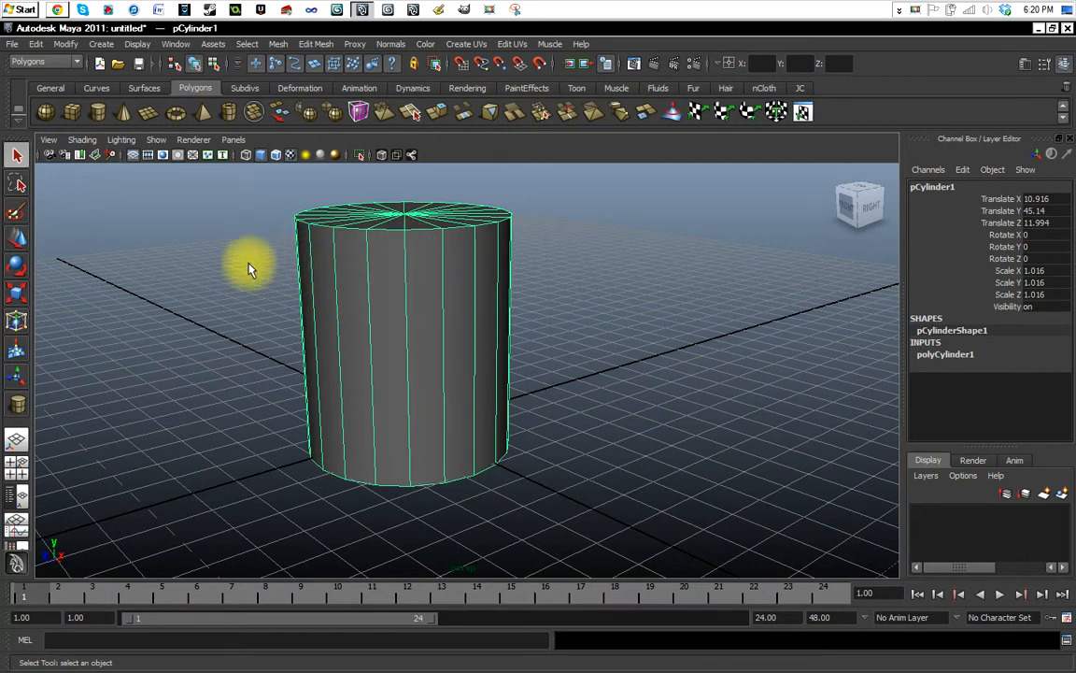
{"action": "left_click", "coordinate": [560, 283]}
{"action": "left_click", "coordinate": [423, 303]}
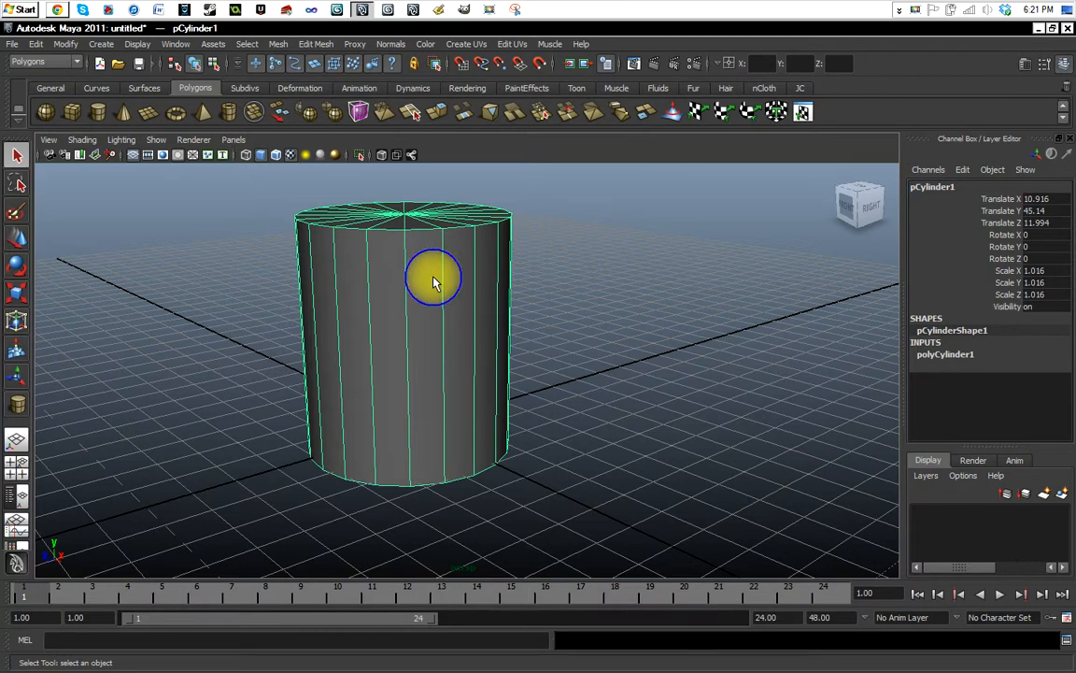
{"action": "left_click", "coordinate": [558, 293]}
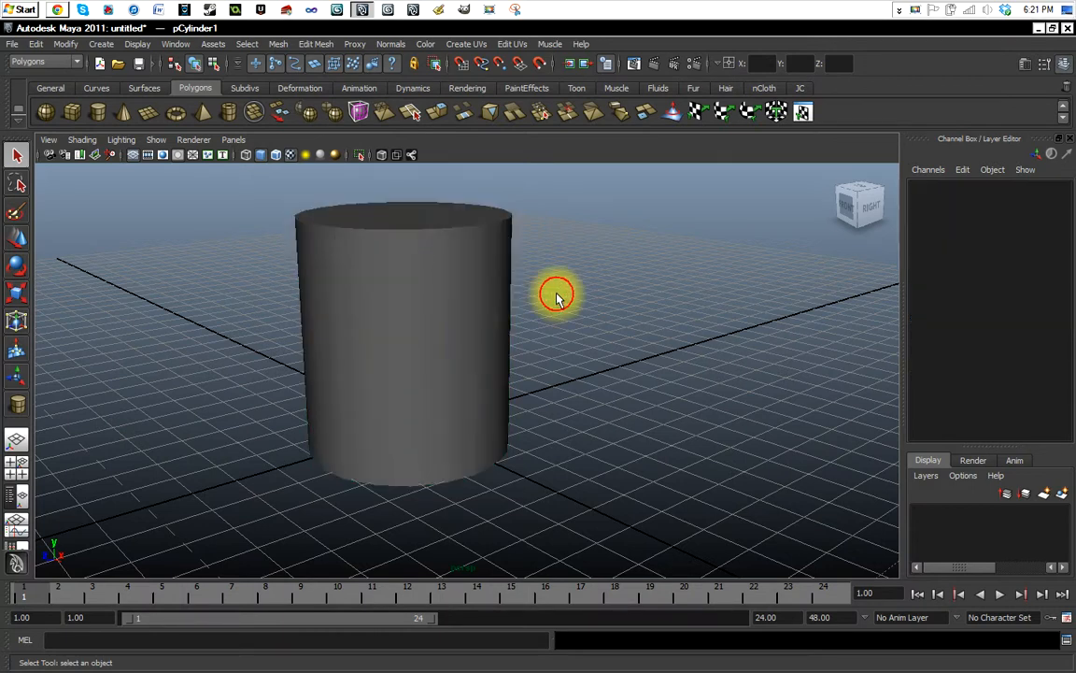
{"action": "left_click", "coordinate": [448, 301]}
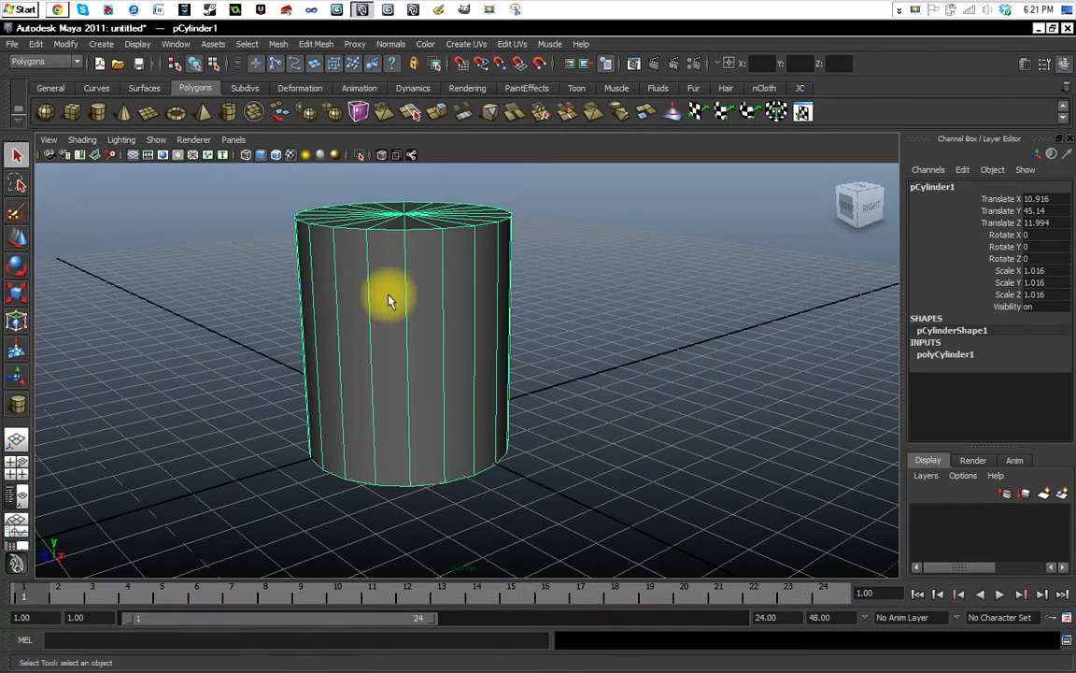
Select all the side faces around the cylinder with the Paint Selection Tool.
{"action": "left_click", "coordinate": [16, 212]}
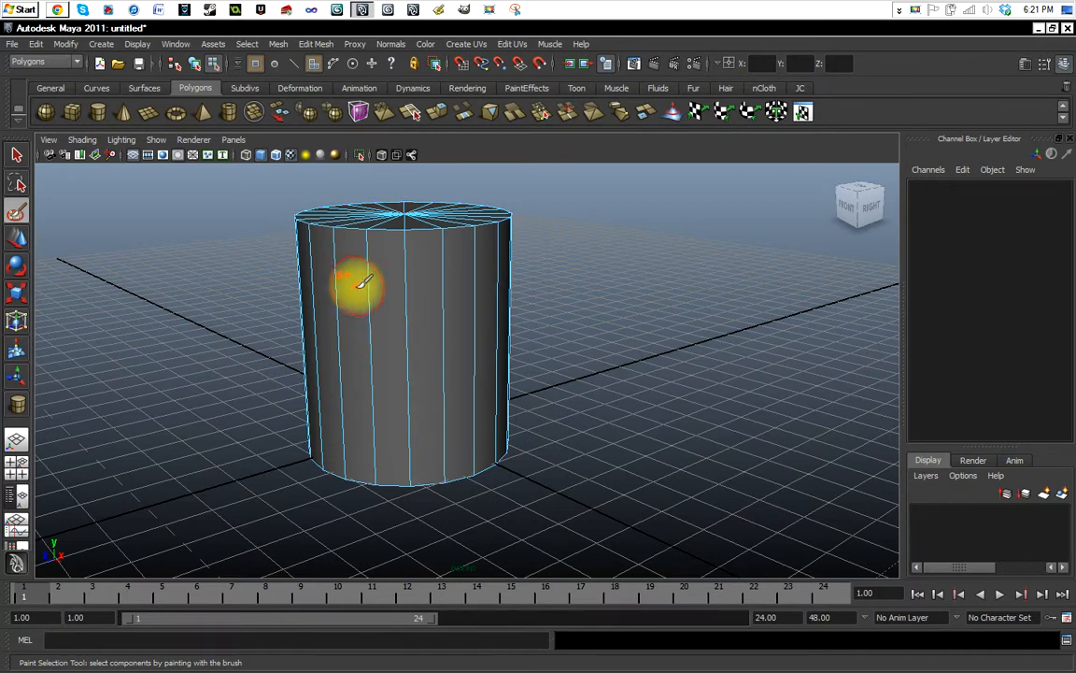
{"action": "mouse_move", "coordinate": [392, 317]}
{"action": "left_mouse_down"}
{"action": "mouse_move", "coordinate": [474, 324]}
{"action": "mouse_move", "coordinate": [502, 344]}
{"action": "mouse_move", "coordinate": [354, 329]}
{"action": "left_mouse_up"}
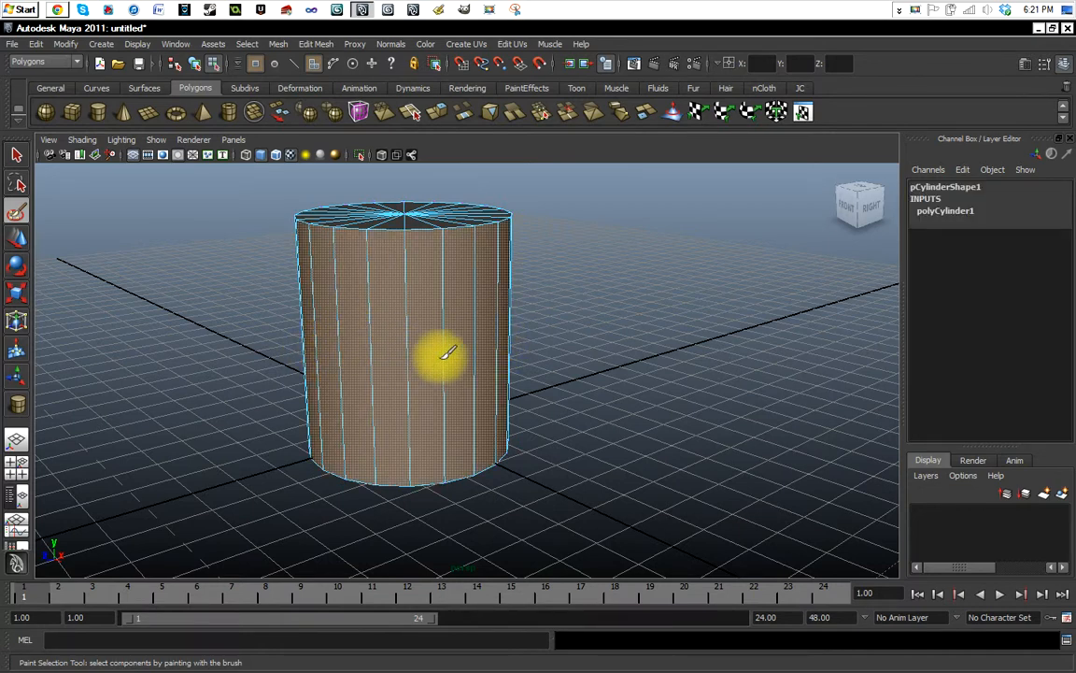
{"action": "mouse_move", "coordinate": [336, 377]}
{"action": "left_mouse_down", "text": "alt"}
{"action": "mouse_move", "coordinate": [363, 393]}
{"action": "mouse_move", "coordinate": [488, 356]}
{"action": "mouse_move", "coordinate": [404, 336]}
{"action": "mouse_move", "coordinate": [547, 348]}
{"action": "mouse_move", "coordinate": [589, 320]}
{"action": "mouse_move", "coordinate": [631, 316]}
{"action": "mouse_move", "coordinate": [428, 294]}
{"action": "mouse_move", "coordinate": [384, 275]}
{"action": "left_mouse_up", "text": "alt"}
{"action": "mouse_move", "coordinate": [383, 276]}
{"action": "left_mouse_down", "text": "alt"}
{"action": "mouse_move", "coordinate": [550, 329]}
{"action": "mouse_move", "coordinate": [432, 294]}
{"action": "mouse_move", "coordinate": [416, 341]}
{"action": "left_mouse_up", "text": "alt"}
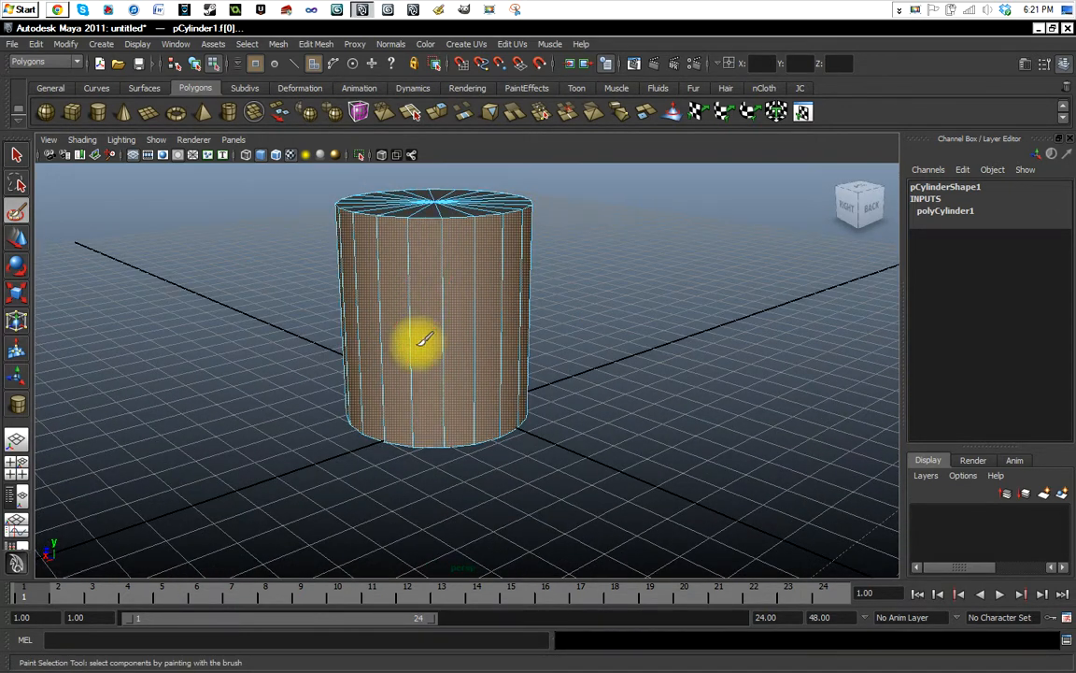
Scale the selected side faces uniformly by about 1.9, inspect the cylinder from several angles, and undo the scaling.
{"action": "left_click", "coordinate": [16, 266]}
{"action": "left_click", "coordinate": [19, 296]}
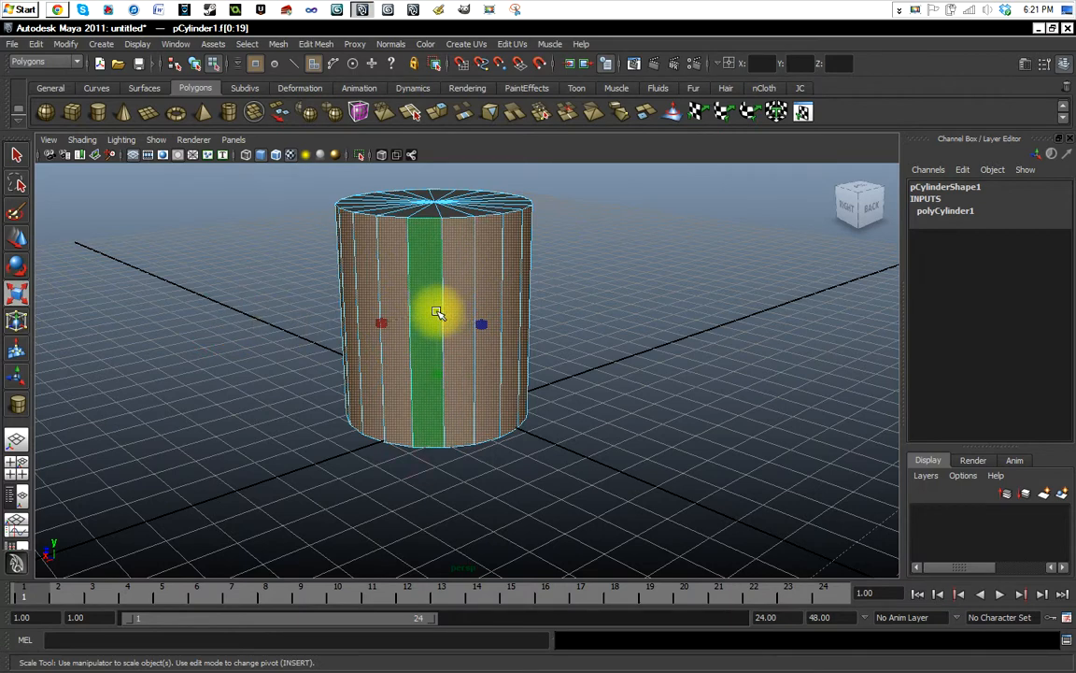
{"action": "left_click_drag", "start_coordinate": [434, 310], "coordinate": [589, 340]}
{"action": "scroll", "coordinate": [474, 323], "scroll_direction": "down", "scroll_amount": 5}
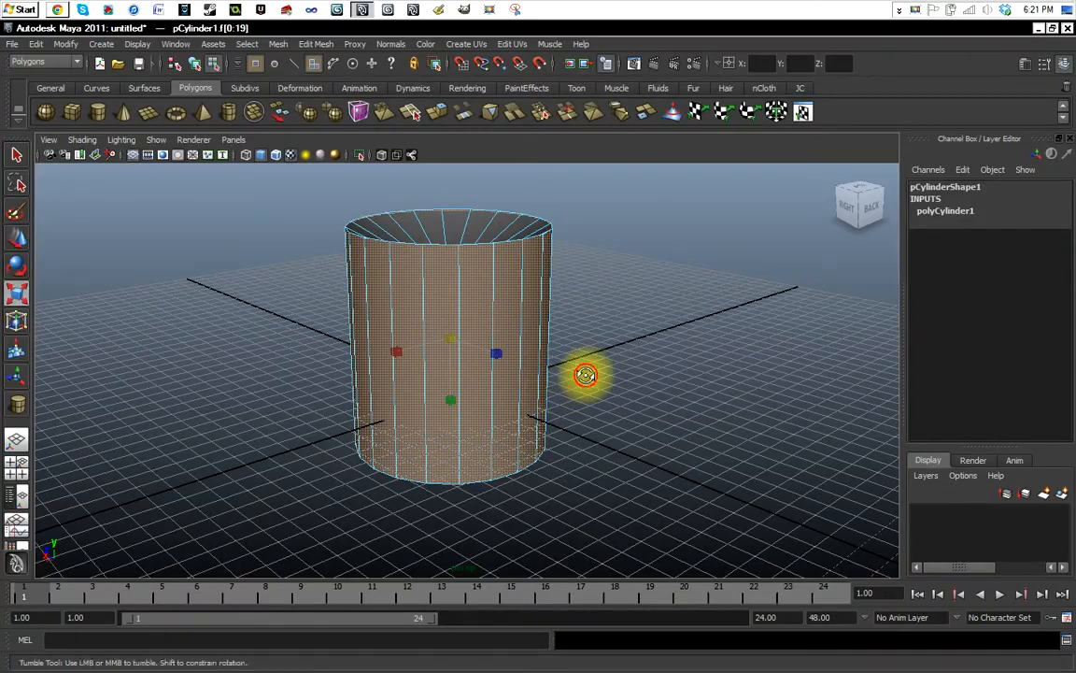
{"action": "mouse_move", "coordinate": [584, 377]}
{"action": "left_mouse_down", "text": "alt"}
{"action": "mouse_move", "coordinate": [558, 413]}
{"action": "mouse_move", "coordinate": [576, 366]}
{"action": "left_mouse_up", "text": "alt"}
{"action": "left_click_drag", "start_coordinate": [570, 252], "coordinate": [576, 396], "text": "alt"}
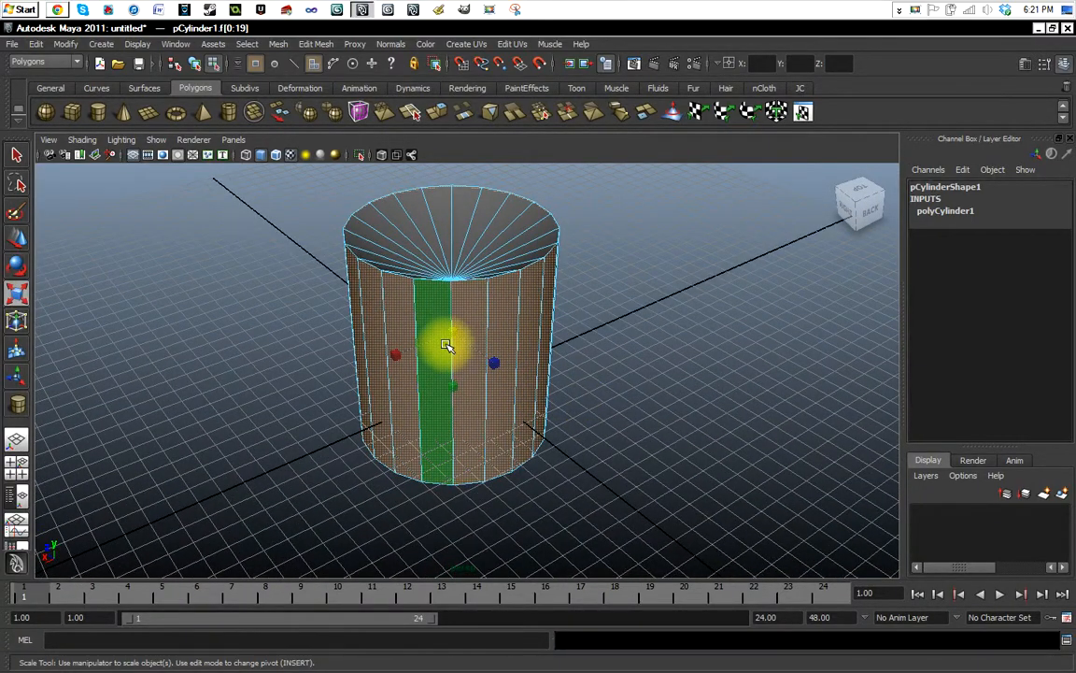
{"action": "key", "text": "ctrl+z"}
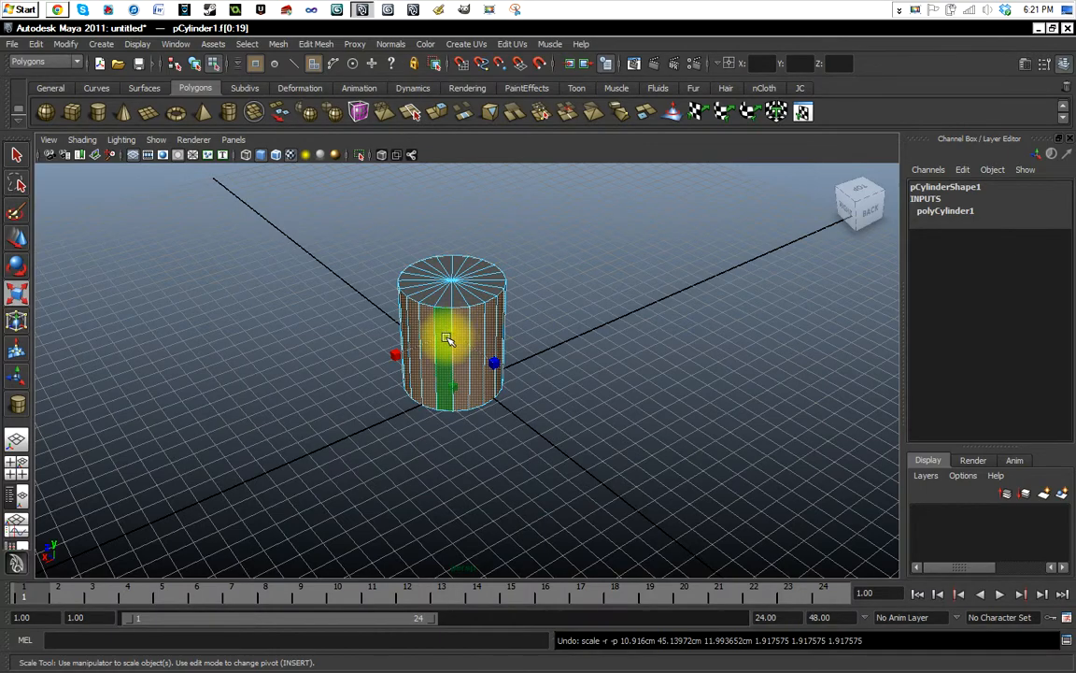
Return to the Select Tool and clear the selection of the cylinder's side faces.
{"action": "left_click_drag", "start_coordinate": [540, 384], "coordinate": [418, 306], "text": "alt"}
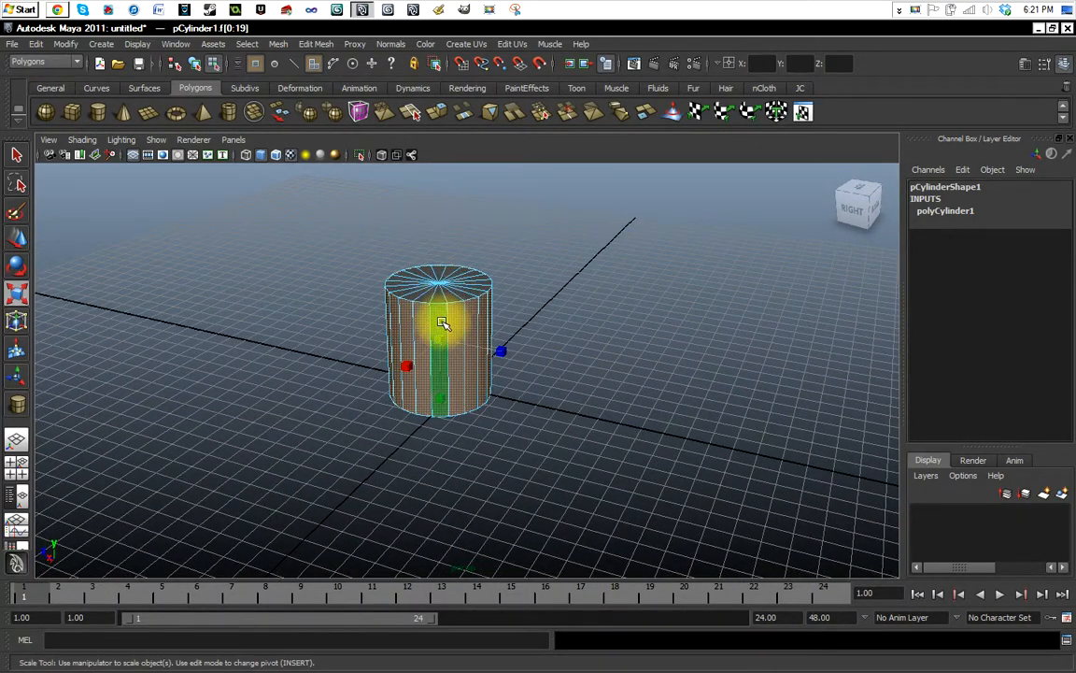
{"action": "left_click", "coordinate": [16, 154]}
{"action": "left_click", "coordinate": [320, 315]}
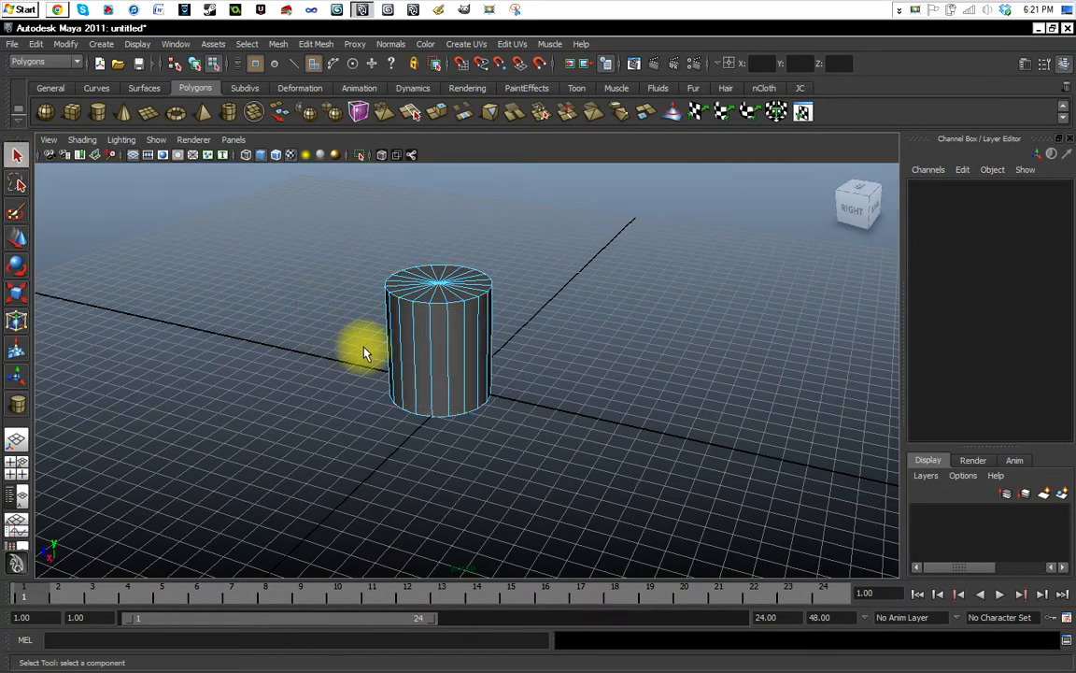
Select one side face of the cylinder, add its neighbouring faces to the selection, and clear the selection.
{"action": "left_click_drag", "start_coordinate": [364, 353], "coordinate": [390, 341], "text": "alt"}
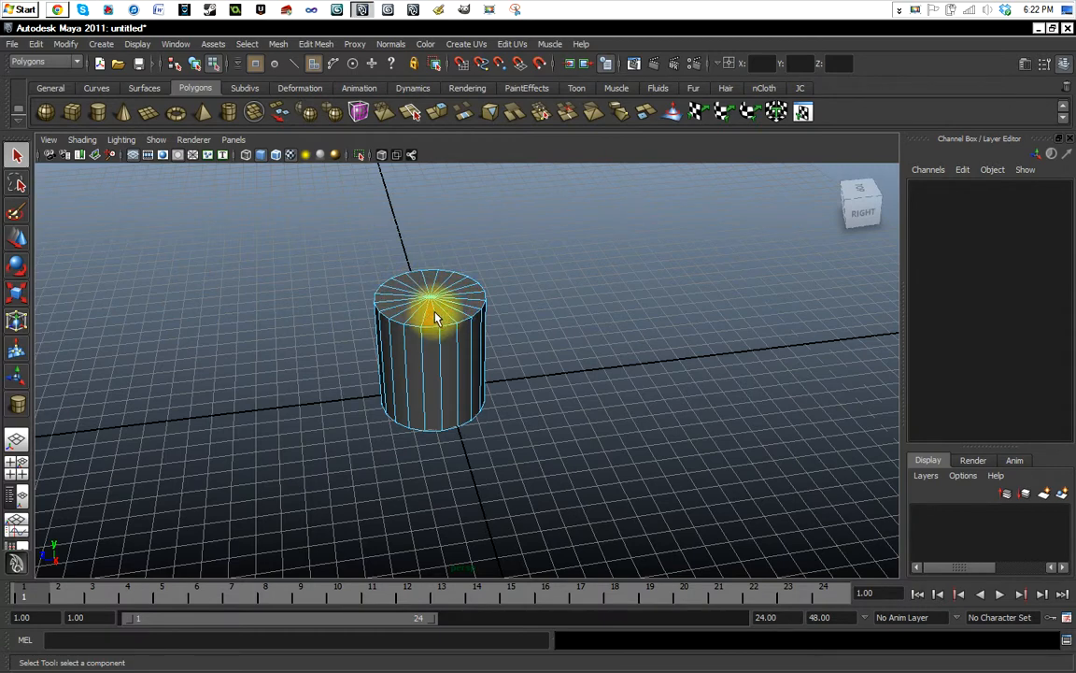
{"action": "left_click_drag", "start_coordinate": [557, 392], "coordinate": [531, 374], "text": "alt"}
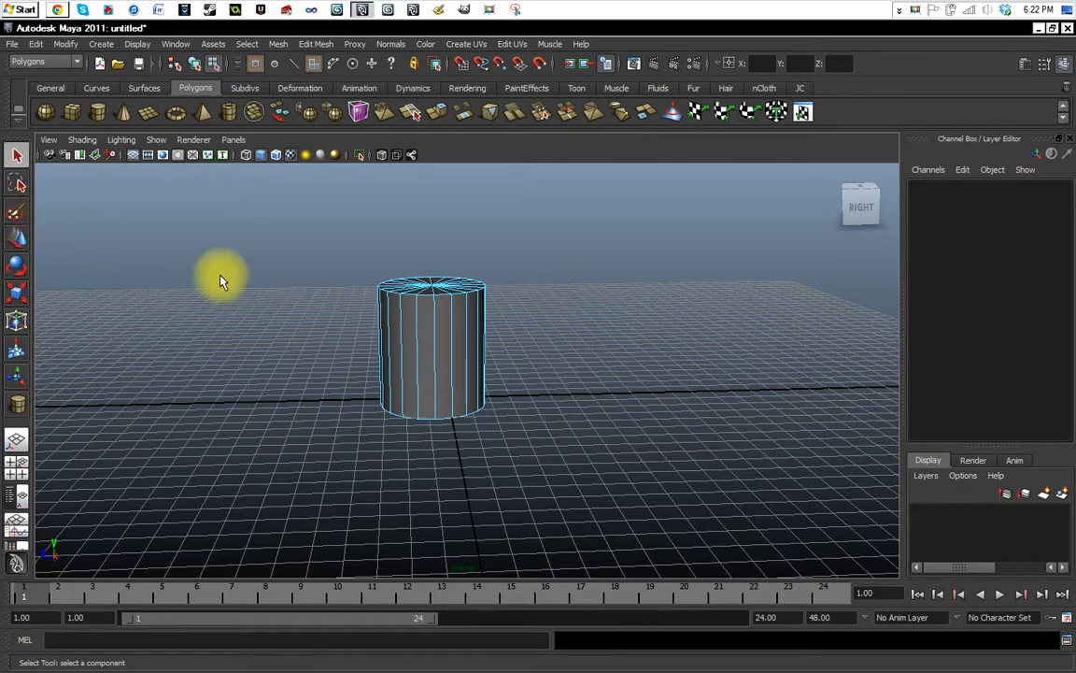
{"action": "left_click", "coordinate": [422, 357]}
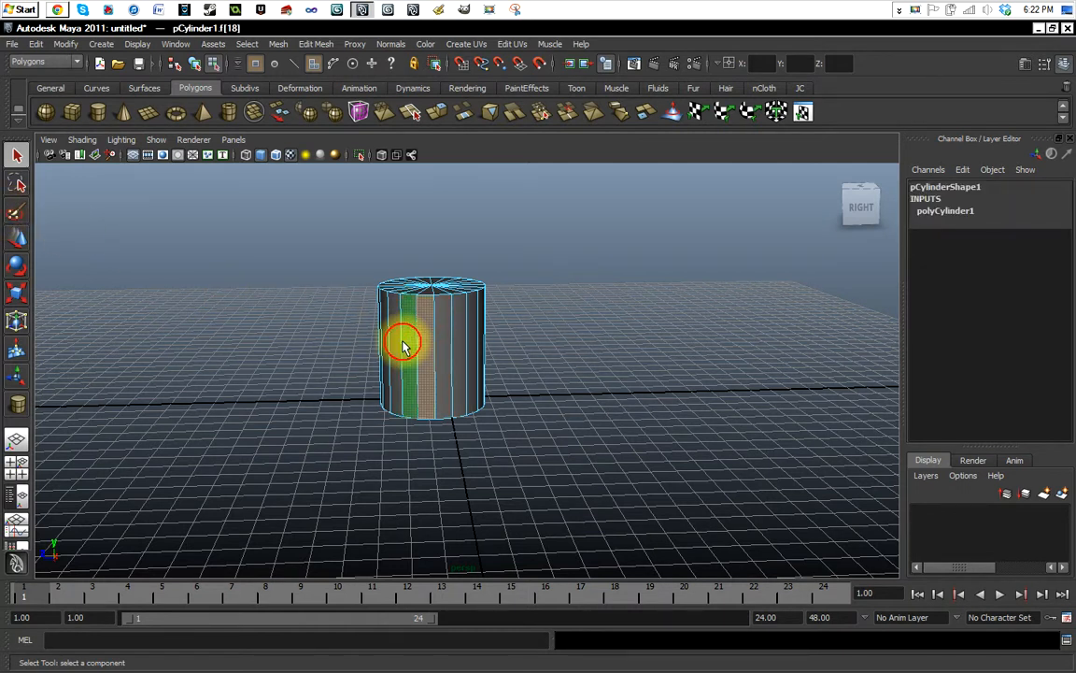
{"action": "left_click", "coordinate": [394, 351], "text": "shift"}
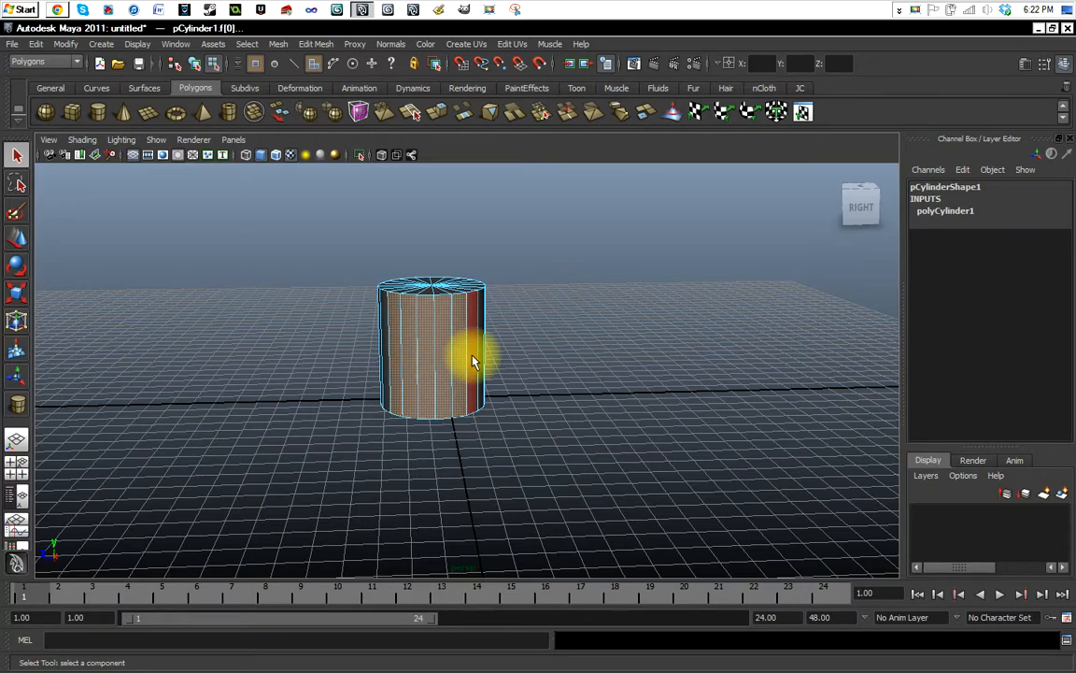
{"action": "left_click_drag", "start_coordinate": [473, 362], "coordinate": [468, 324], "text": "alt"}
{"action": "left_click", "coordinate": [519, 315]}
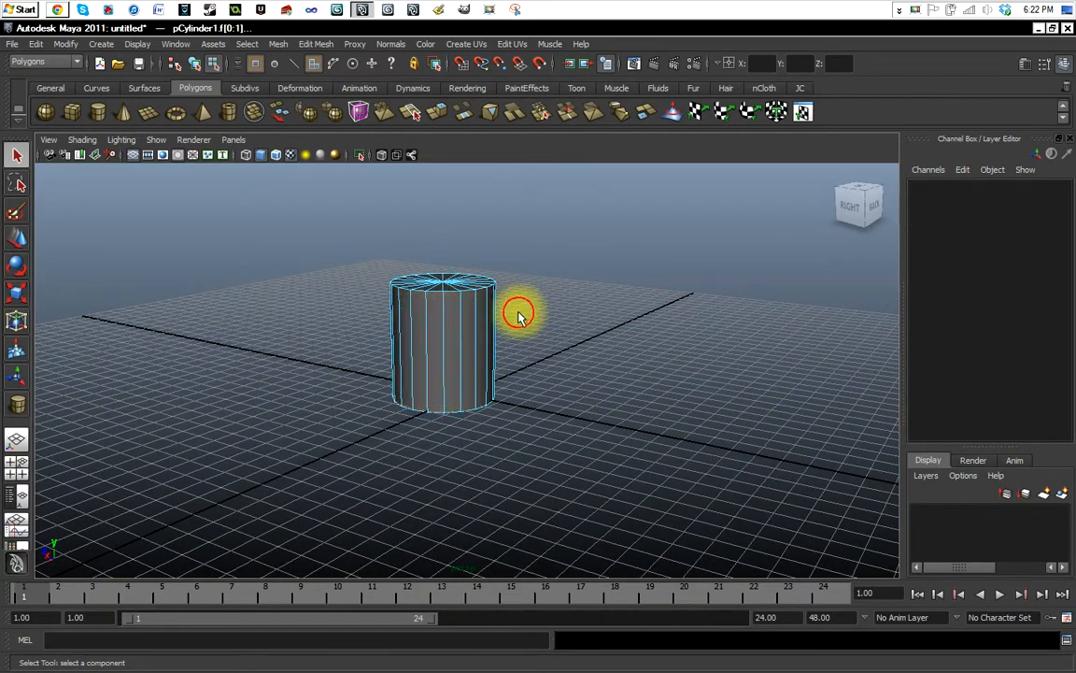
Repeat the multiple face selection on the cylinder's front side faces and deselect them all again.
{"action": "left_click_drag", "start_coordinate": [468, 366], "coordinate": [526, 368], "text": "alt"}
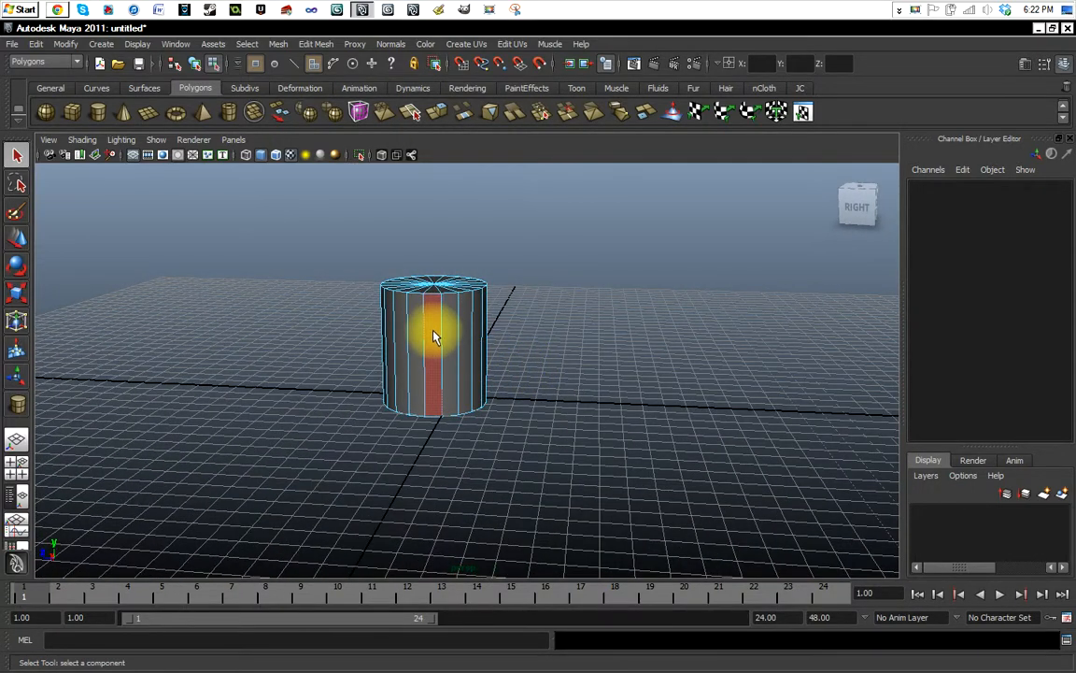
{"action": "left_click", "coordinate": [431, 338]}
{"action": "left_click", "coordinate": [393, 351], "text": "shift"}
{"action": "left_click", "coordinate": [463, 363]}
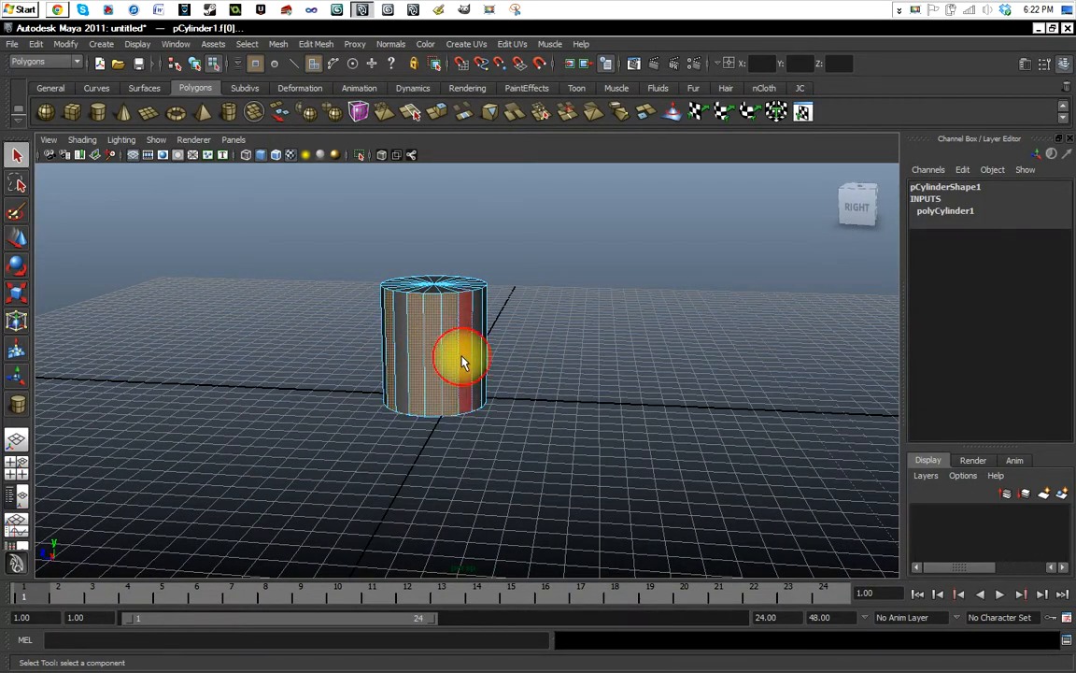
{"action": "left_click", "coordinate": [502, 332]}
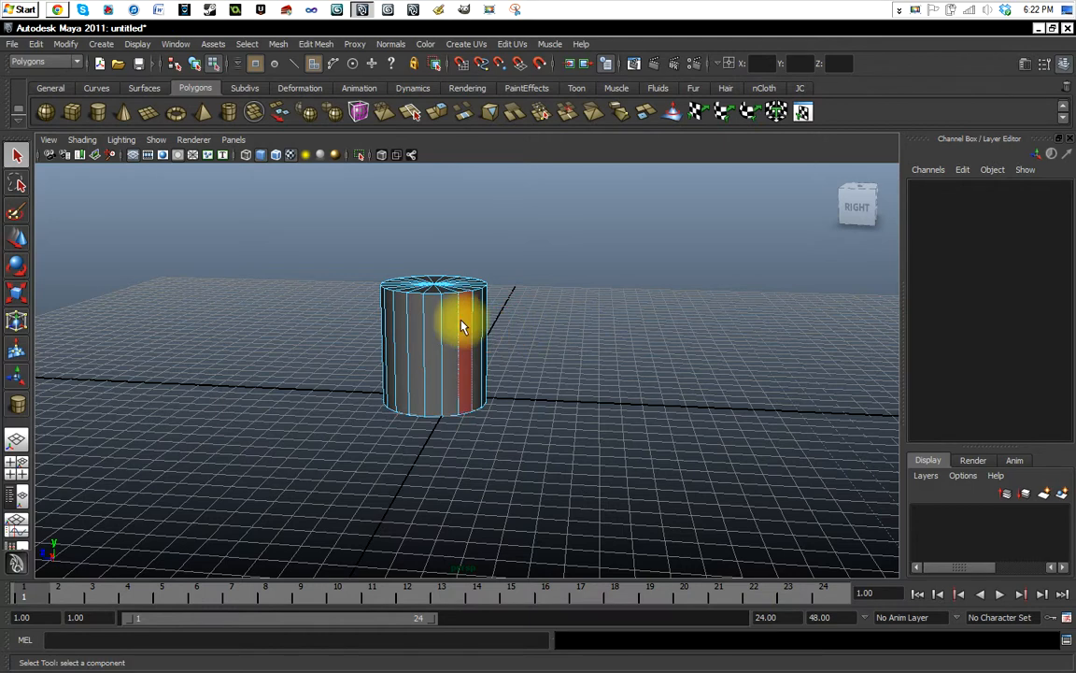
Return to object mode, select the cylinder, and set its axis subdivisions to 64.
{"action": "key", "text": "F8"}
{"action": "left_click", "coordinate": [575, 340]}
{"action": "left_click", "coordinate": [445, 341]}
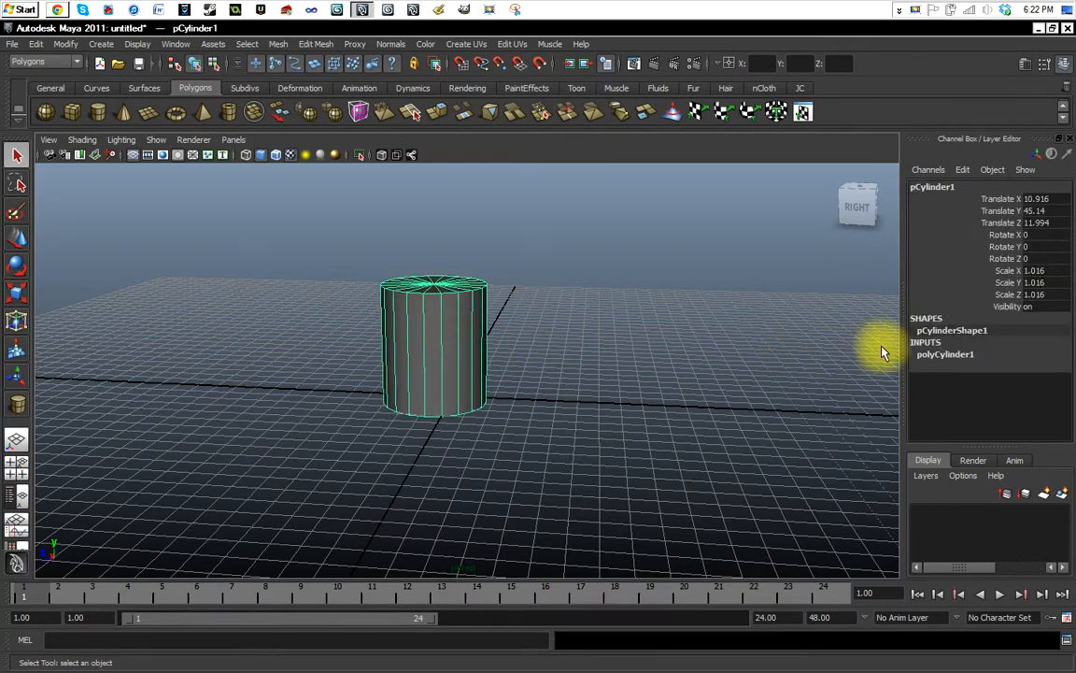
{"action": "left_click", "coordinate": [946, 353]}
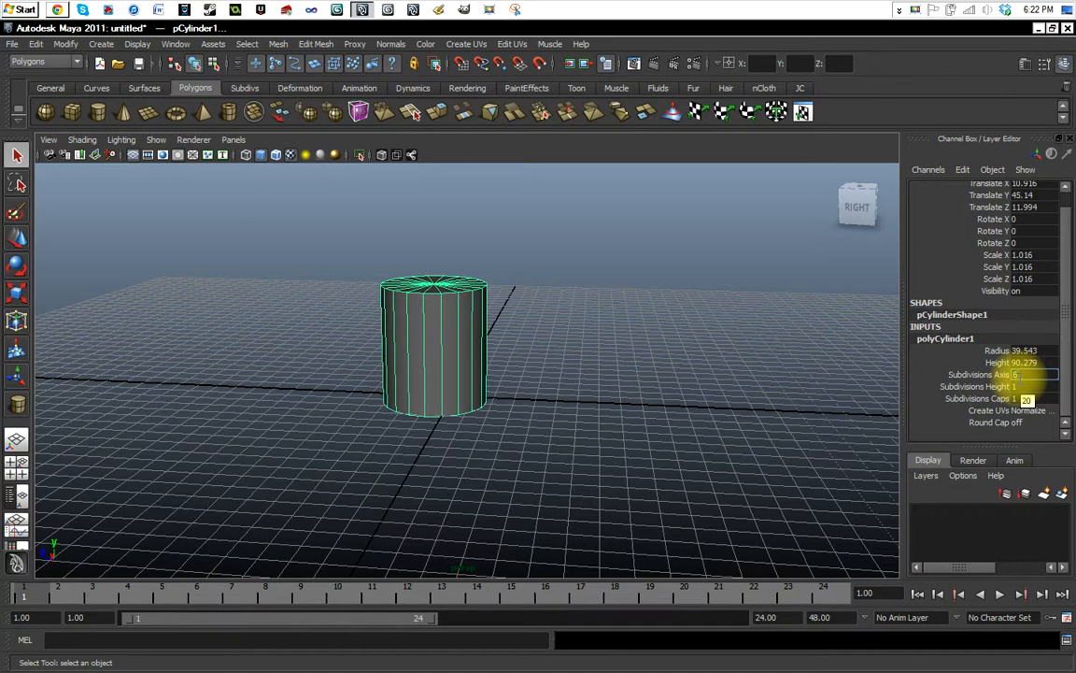
{"action": "left_click", "coordinate": [1021, 388]}
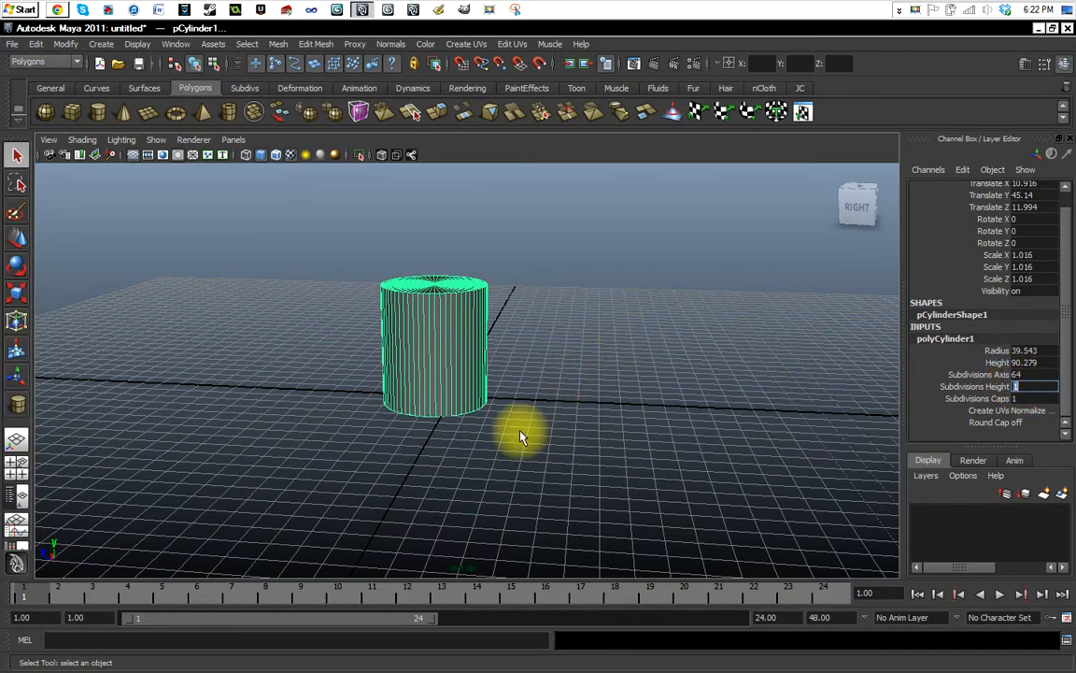
Switch the cylinder to face mode and select eight neighbouring side faces one after another.
{"action": "left_click_drag", "start_coordinate": [520, 438], "coordinate": [486, 378], "text": "alt"}
{"action": "scroll", "coordinate": [432, 437], "scroll_direction": "up", "scroll_amount": 5}
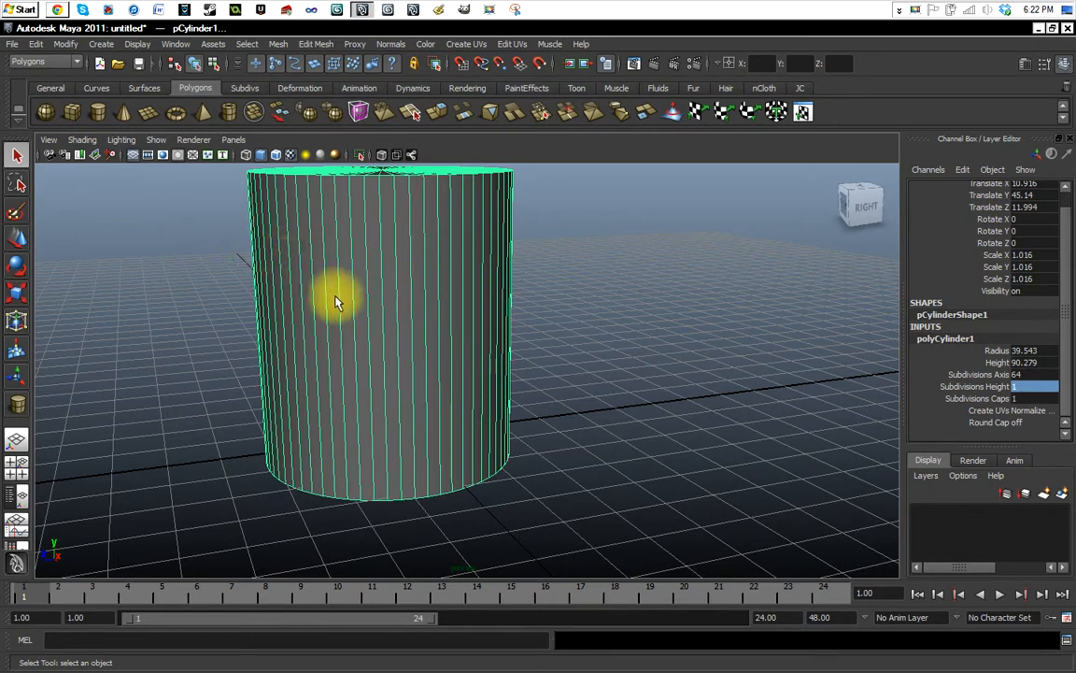
{"action": "left_click", "coordinate": [345, 325]}
{"action": "right_click_drag", "start_coordinate": [353, 352], "coordinate": [353, 390]}
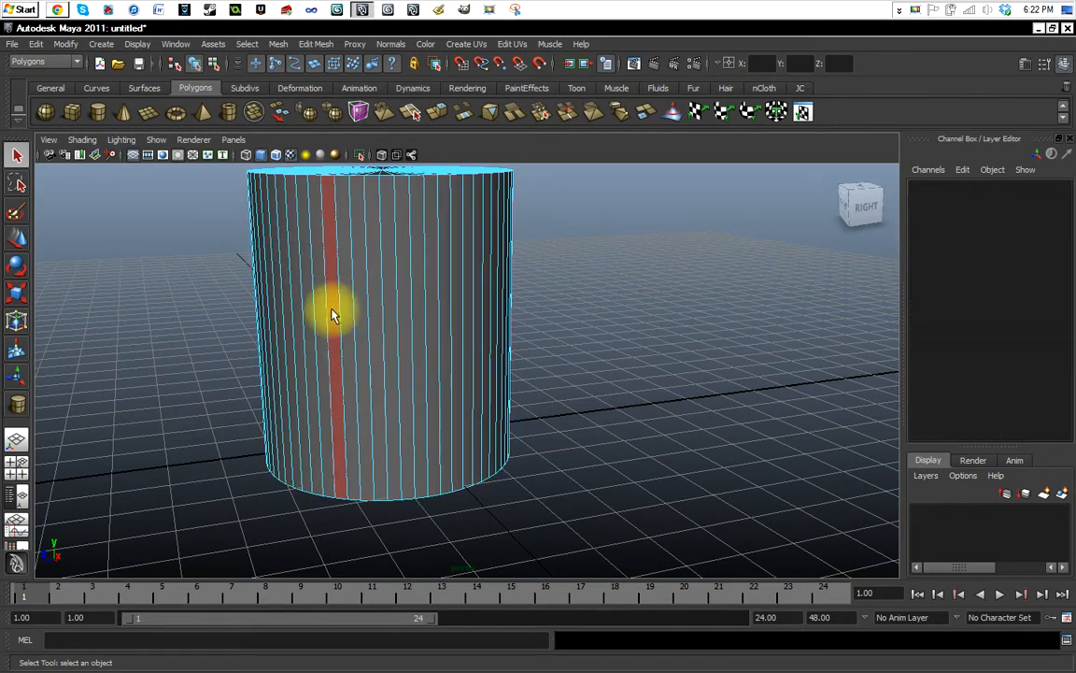
{"action": "left_click", "coordinate": [333, 314]}
{"action": "left_click", "coordinate": [343, 317], "text": "shift"}
{"action": "left_click", "coordinate": [361, 321], "text": "shift"}
{"action": "left_click", "coordinate": [377, 326], "text": "shift"}
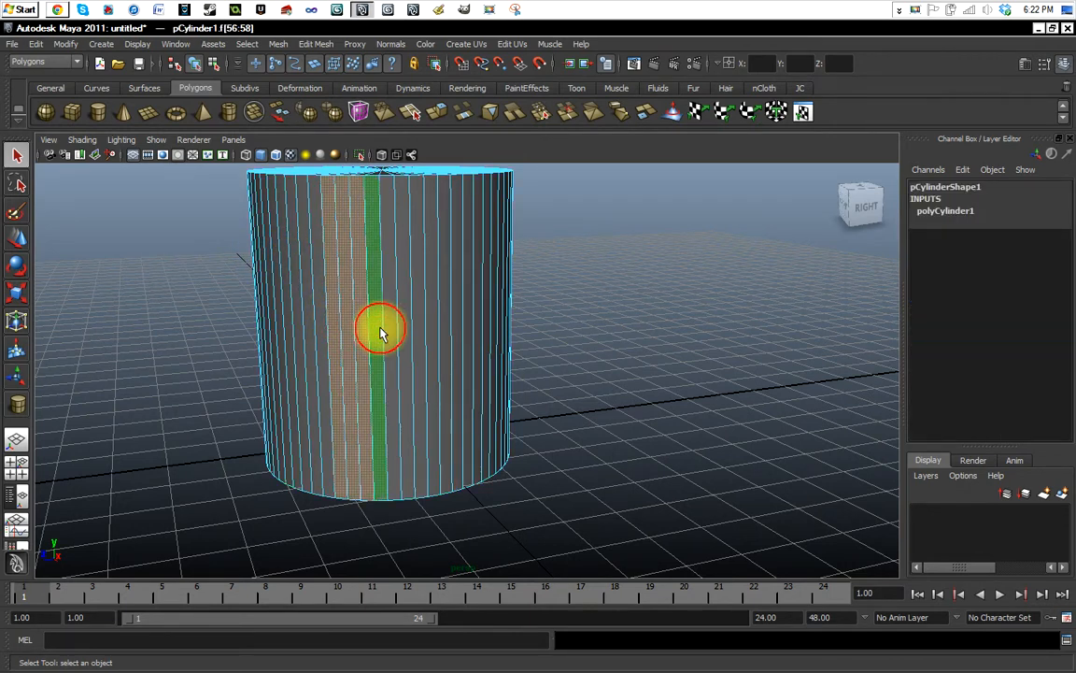
{"action": "left_click", "coordinate": [387, 327], "text": "shift"}
{"action": "left_click", "coordinate": [378, 327], "text": "shift"}
{"action": "left_click", "coordinate": [404, 328], "text": "shift"}
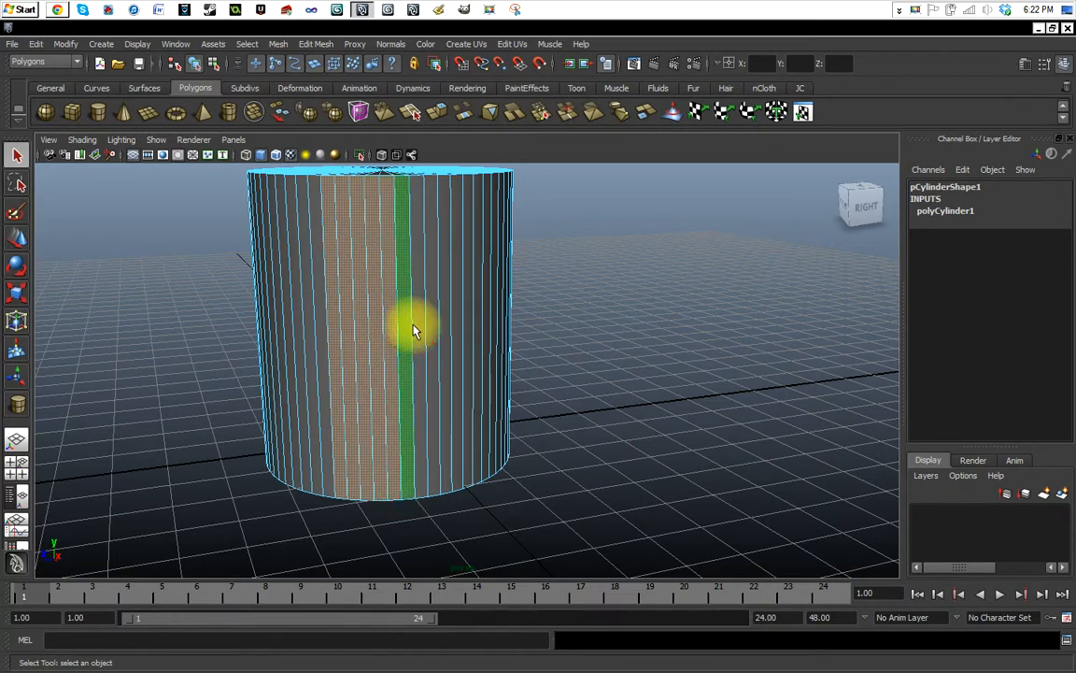
{"action": "left_click", "coordinate": [419, 329], "text": "shift"}
{"action": "left_click", "coordinate": [432, 328], "text": "shift"}
Paint-select more side faces across the cylinder with the Paint Selection Tool, and clear the face selection.
{"action": "left_click", "coordinate": [15, 213]}
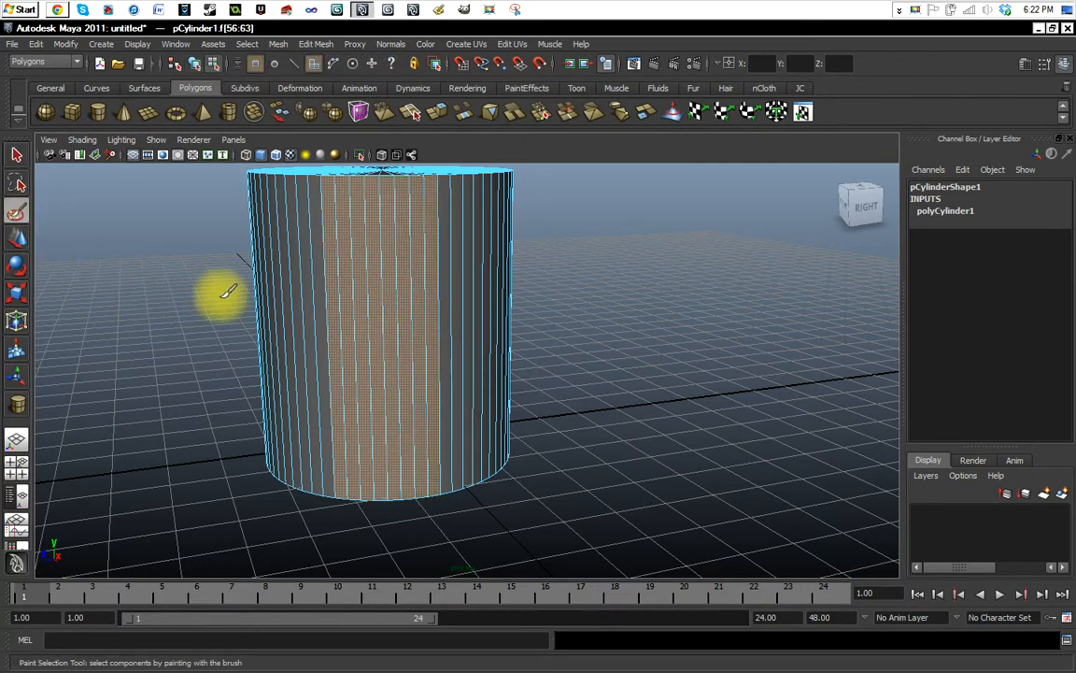
{"action": "mouse_move", "coordinate": [279, 316]}
{"action": "left_mouse_down"}
{"action": "mouse_move", "coordinate": [455, 332]}
{"action": "mouse_move", "coordinate": [495, 323]}
{"action": "mouse_move", "coordinate": [261, 309]}
{"action": "mouse_move", "coordinate": [331, 343]}
{"action": "mouse_move", "coordinate": [510, 384]}
{"action": "mouse_move", "coordinate": [548, 351]}
{"action": "left_mouse_up"}
{"action": "left_click_drag", "start_coordinate": [635, 350], "coordinate": [232, 283], "text": "alt"}
{"action": "left_click", "coordinate": [16, 156]}
{"action": "left_click", "coordinate": [179, 279]}
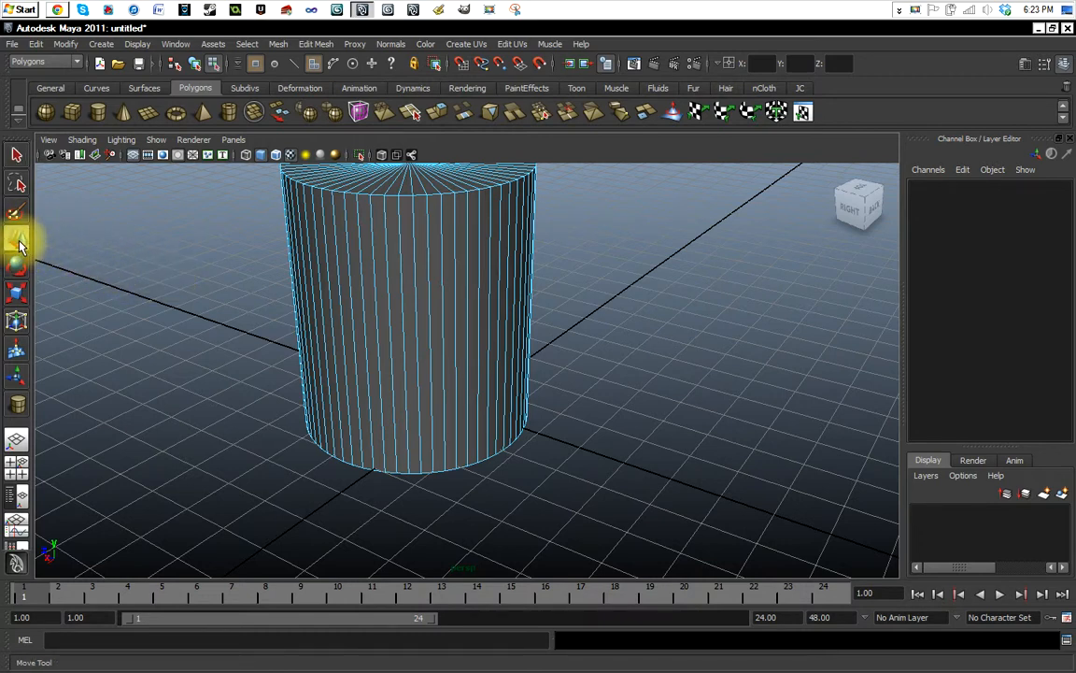
Switch from face mode back to object mode and select the whole cylinder.
{"action": "right_click_drag", "start_coordinate": [370, 266], "coordinate": [411, 257]}
{"action": "left_click", "coordinate": [228, 265]}
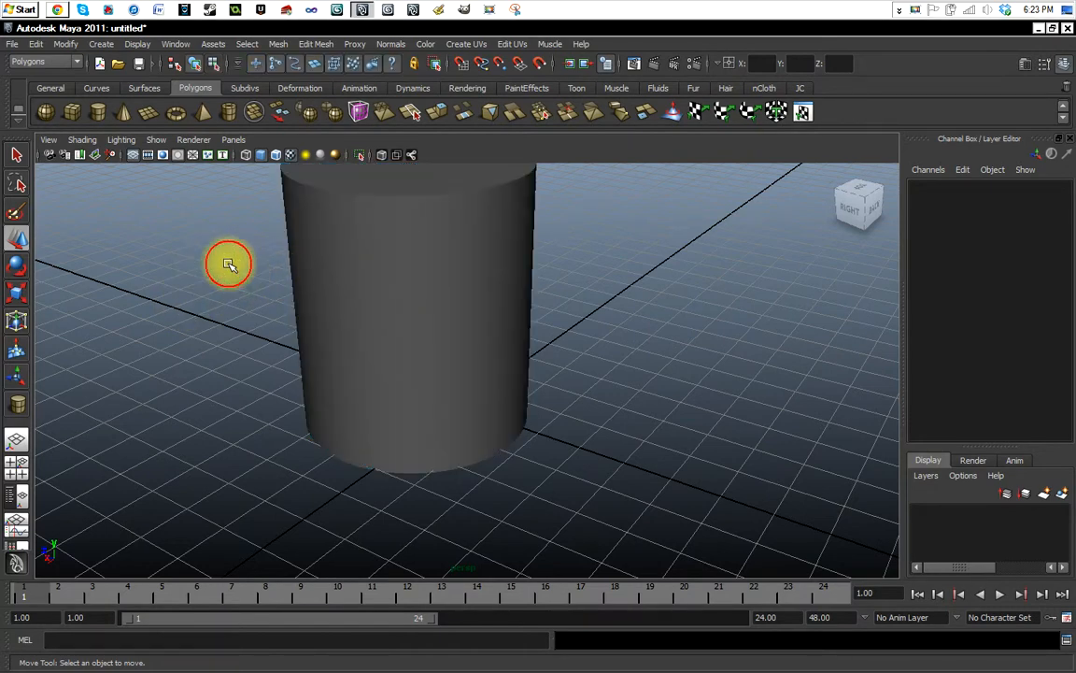
{"action": "left_click", "coordinate": [22, 150]}
{"action": "left_click", "coordinate": [303, 225]}
{"action": "left_click_drag", "start_coordinate": [264, 290], "coordinate": [163, 257], "text": "alt"}
Activate the Rotate, Scale and Move tools in turn to compare their manipulators on the cylinder.
{"action": "left_click", "coordinate": [17, 267]}
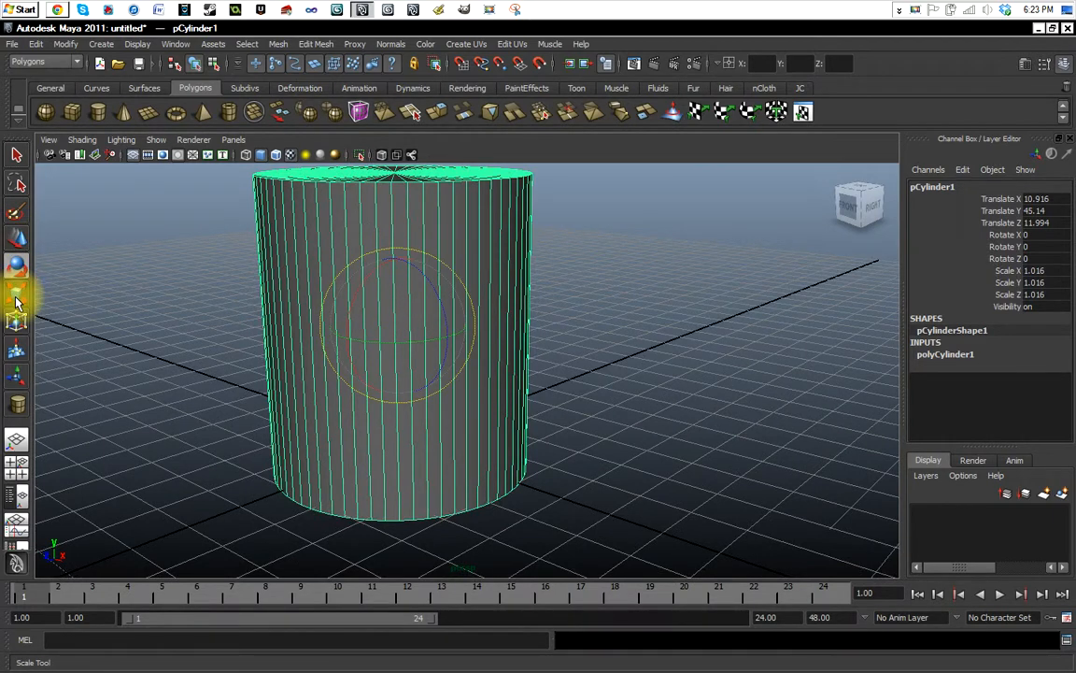
{"action": "left_click", "coordinate": [16, 299]}
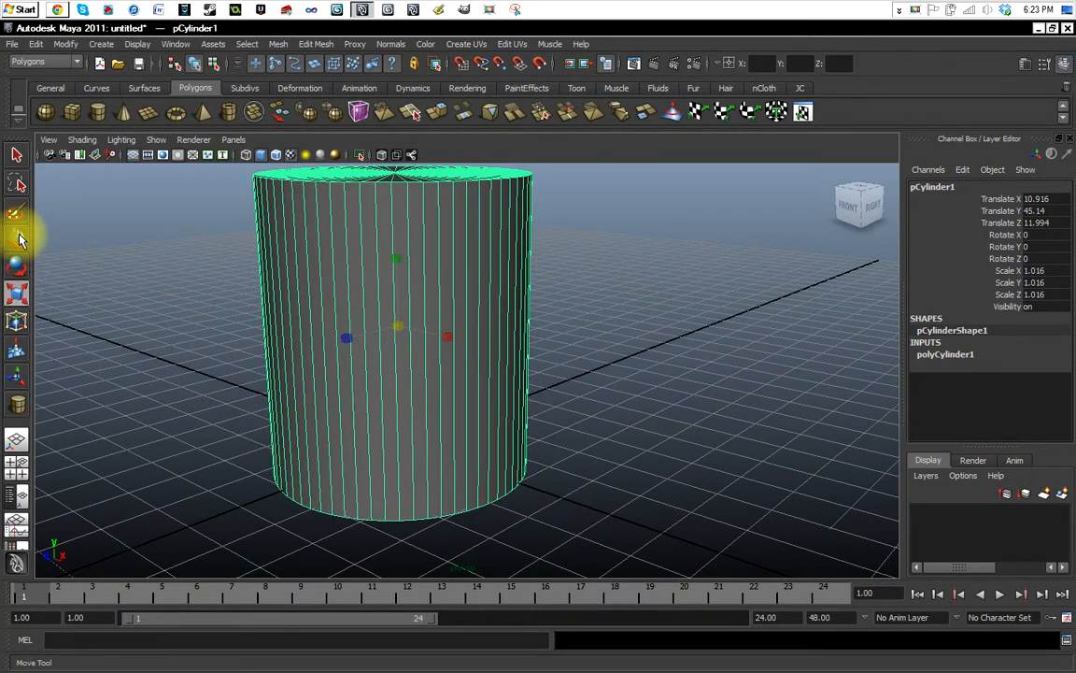
{"action": "left_click", "coordinate": [19, 239]}
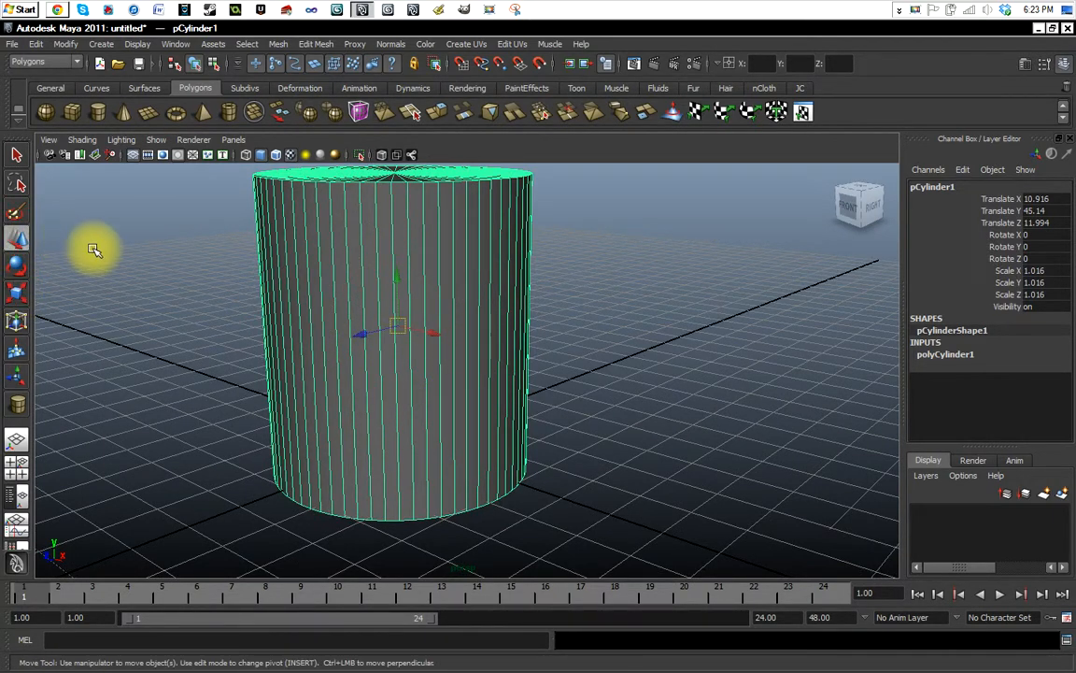
{"action": "left_click", "coordinate": [19, 265]}
Move the cylinder along X to about 3.567 and rotate it about X to about -5.8 degrees.
{"action": "key", "text": "w"}
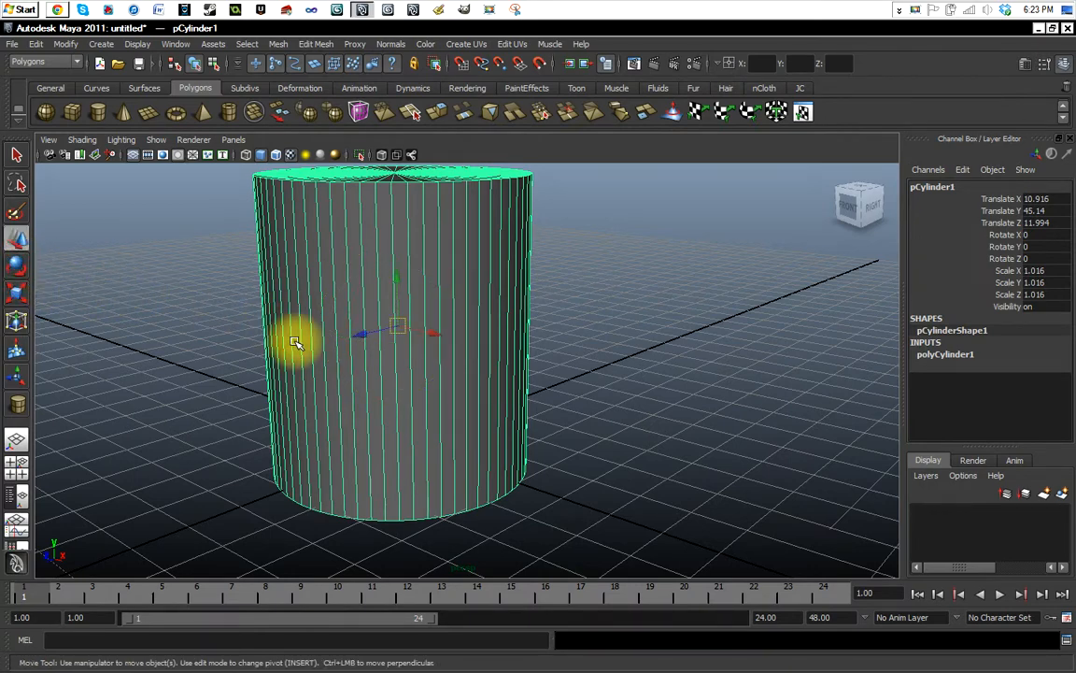
{"action": "left_click_drag", "start_coordinate": [344, 394], "coordinate": [408, 393], "text": "alt"}
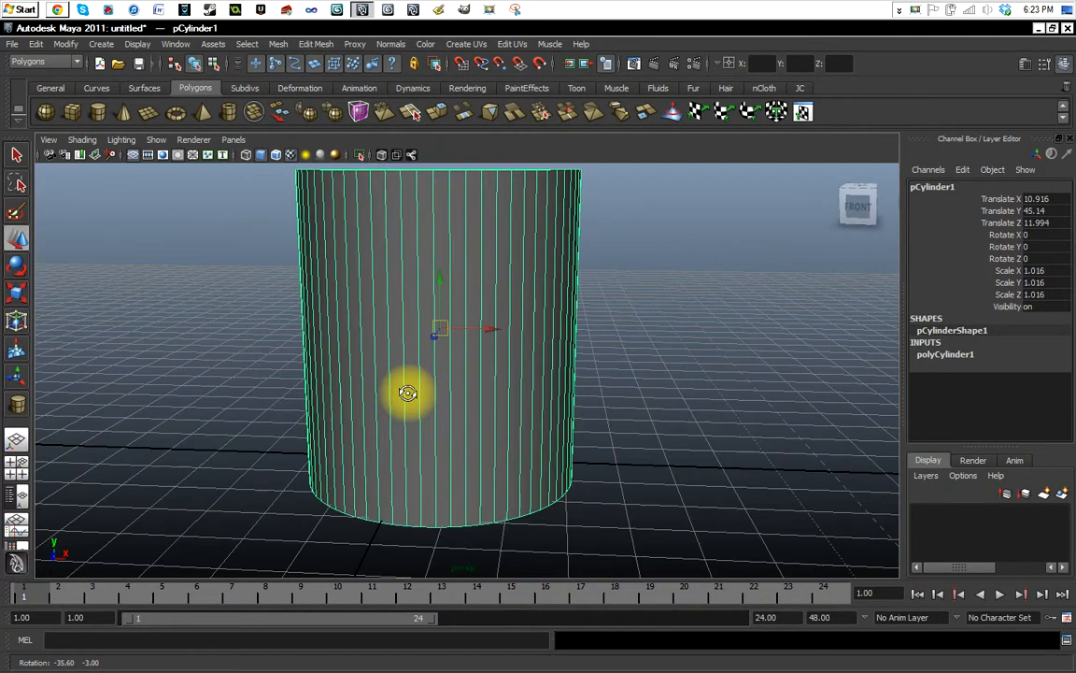
{"action": "mouse_move", "coordinate": [482, 333]}
{"action": "left_mouse_down"}
{"action": "mouse_move", "coordinate": [568, 358]}
{"action": "mouse_move", "coordinate": [461, 329]}
{"action": "left_mouse_up"}
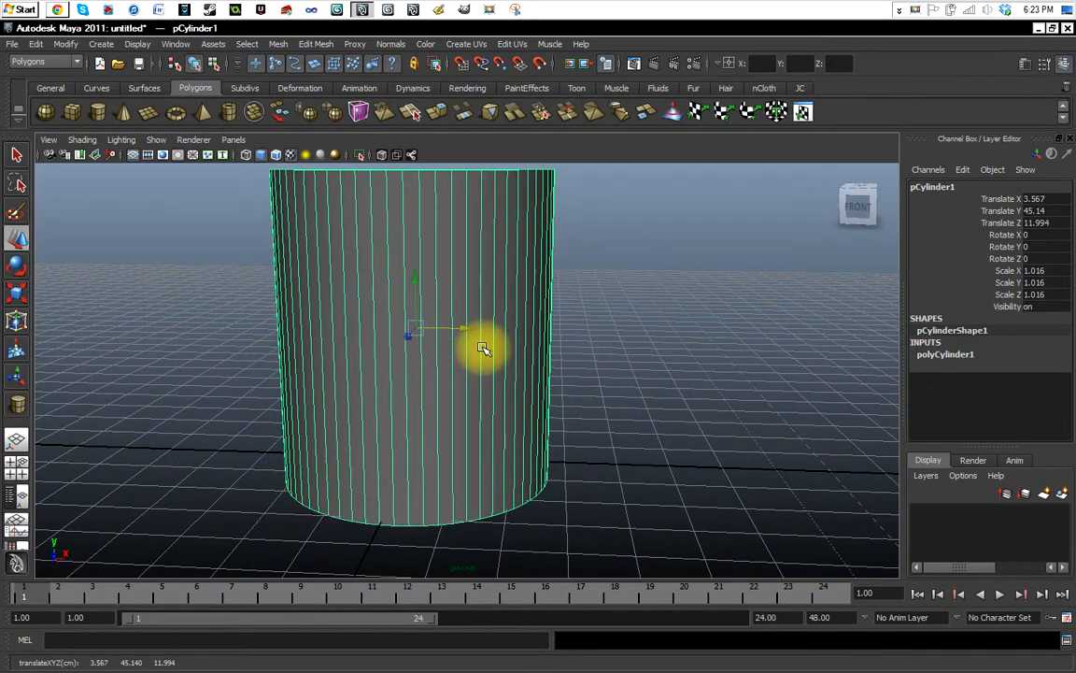
{"action": "key", "text": "e"}
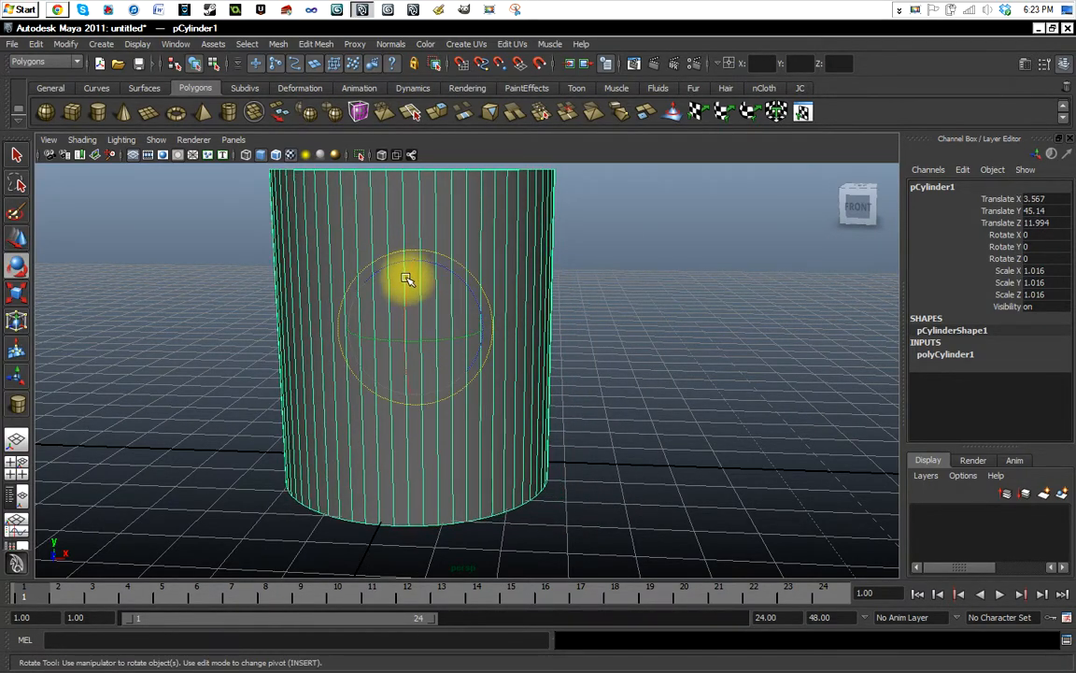
{"action": "mouse_move", "coordinate": [407, 279]}
{"action": "left_mouse_down"}
{"action": "mouse_move", "coordinate": [409, 378]}
{"action": "mouse_move", "coordinate": [442, 177]}
{"action": "mouse_move", "coordinate": [401, 361]}
{"action": "mouse_move", "coordinate": [446, 223]}
{"action": "mouse_move", "coordinate": [427, 292]}
{"action": "mouse_move", "coordinate": [423, 271]}
{"action": "left_mouse_up"}
Scale the cylinder uniformly down to about 0.815 and view it from the side.
{"action": "key", "text": "r"}
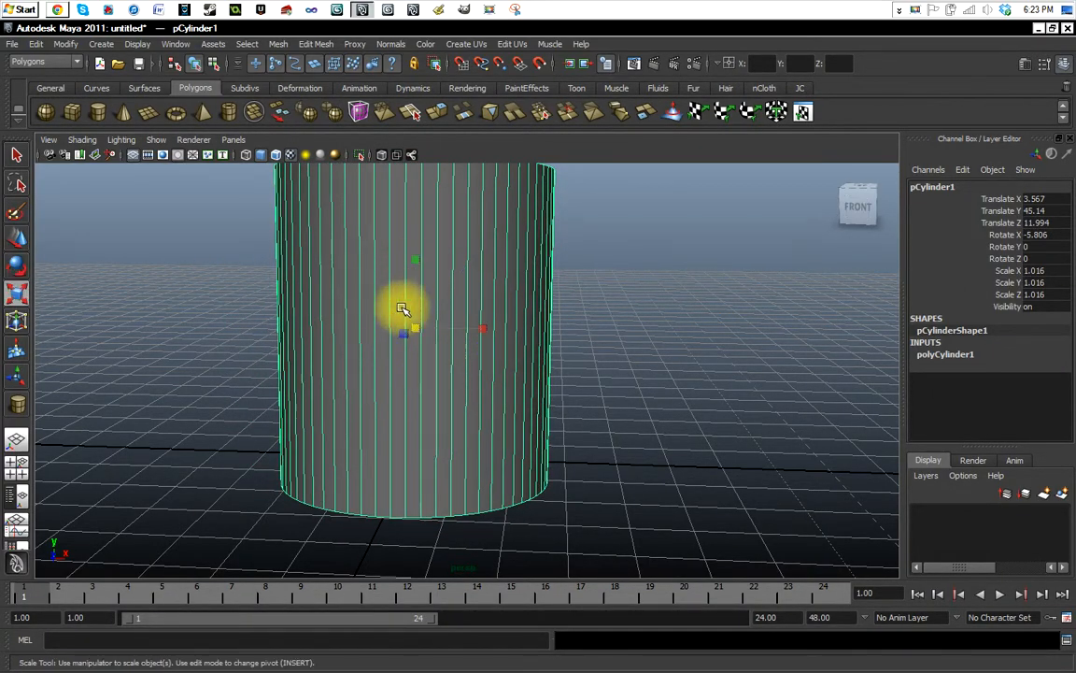
{"action": "left_click_drag", "start_coordinate": [417, 332], "coordinate": [364, 353]}
{"action": "left_click_drag", "start_coordinate": [288, 373], "coordinate": [347, 377], "text": "alt"}
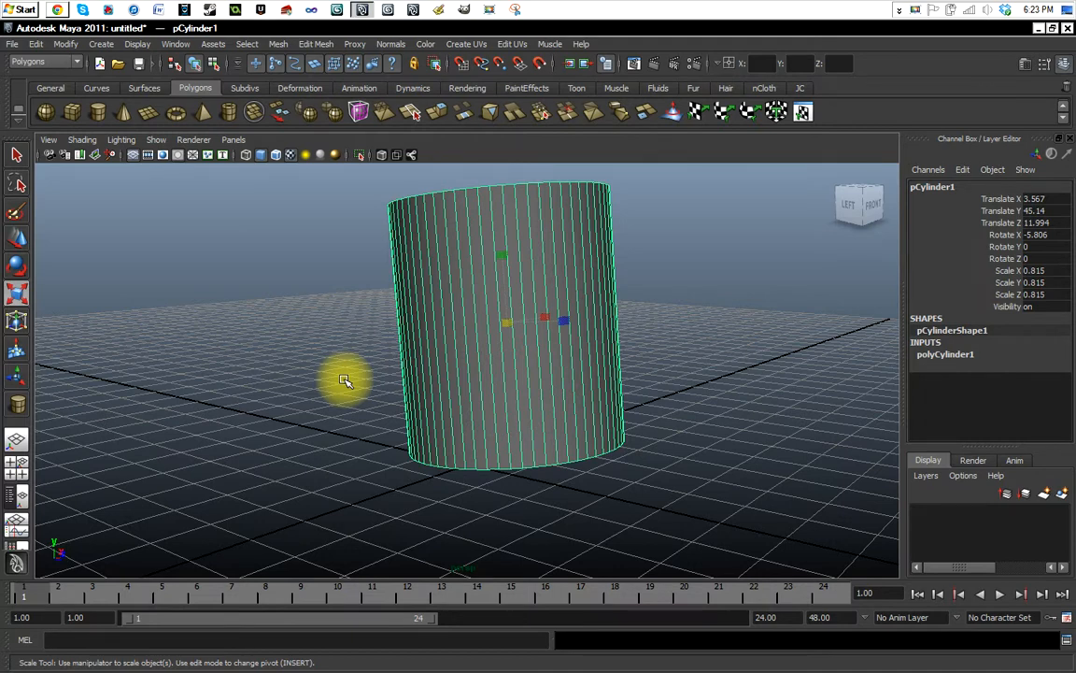
Return to the Select Tool, then clear and reselect the whole cylinder from different viewing angles.
{"action": "left_click", "coordinate": [16, 152]}
{"action": "left_click", "coordinate": [517, 344]}
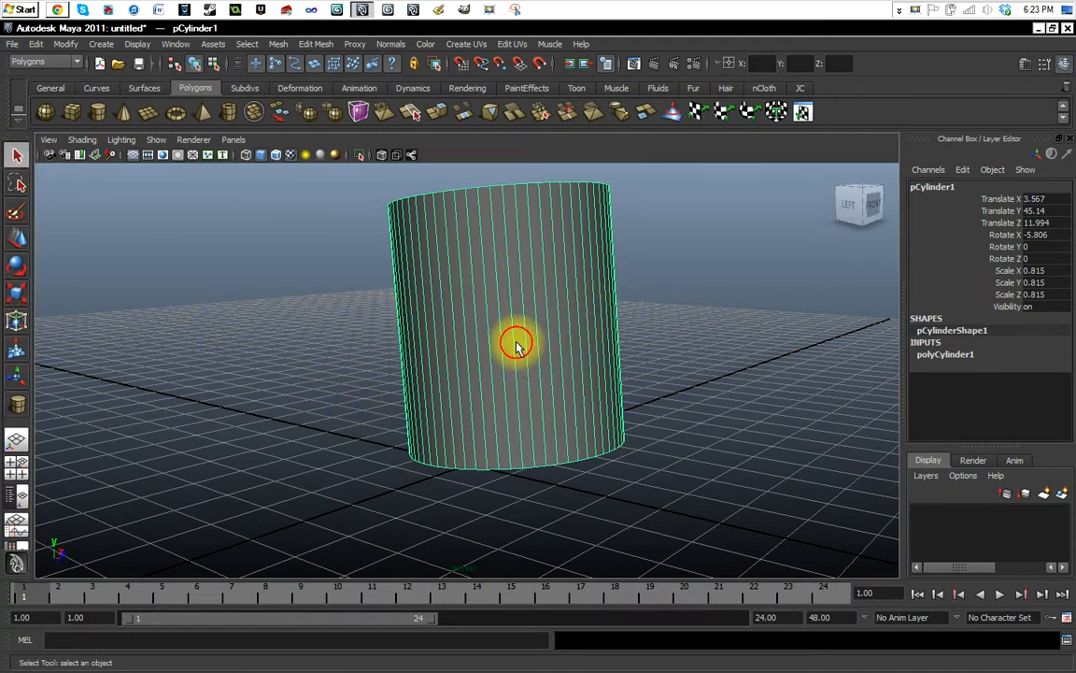
{"action": "left_click", "coordinate": [351, 328]}
{"action": "left_click", "coordinate": [477, 334]}
{"action": "left_click_drag", "start_coordinate": [378, 361], "coordinate": [457, 398], "text": "alt"}
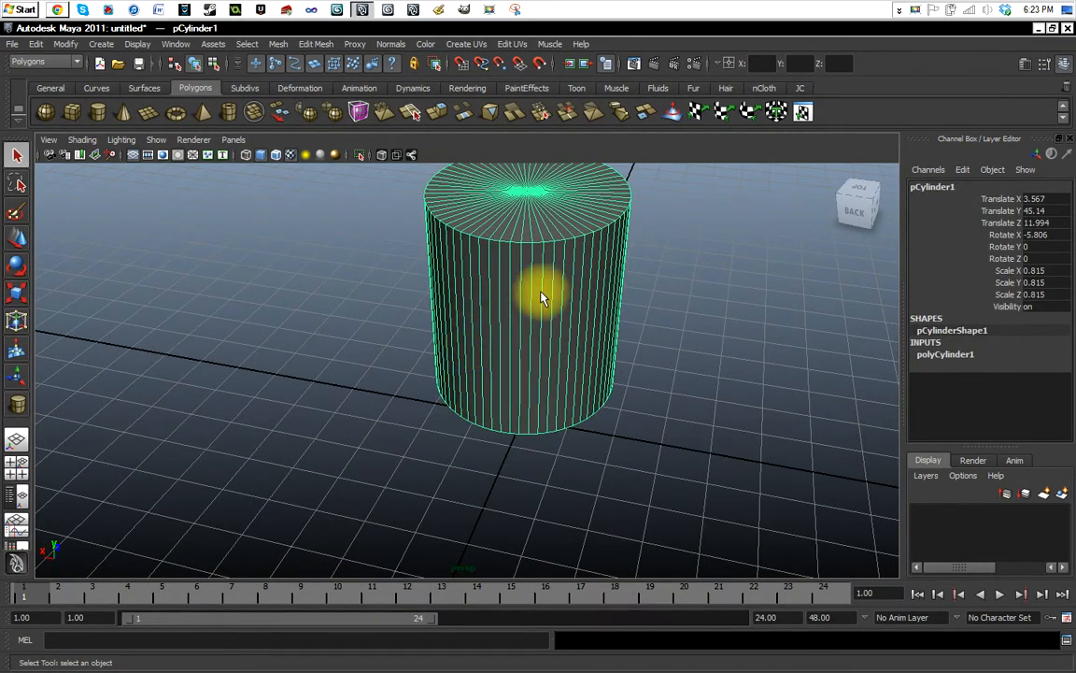
{"action": "left_click", "coordinate": [684, 319]}
{"action": "left_click", "coordinate": [573, 294]}
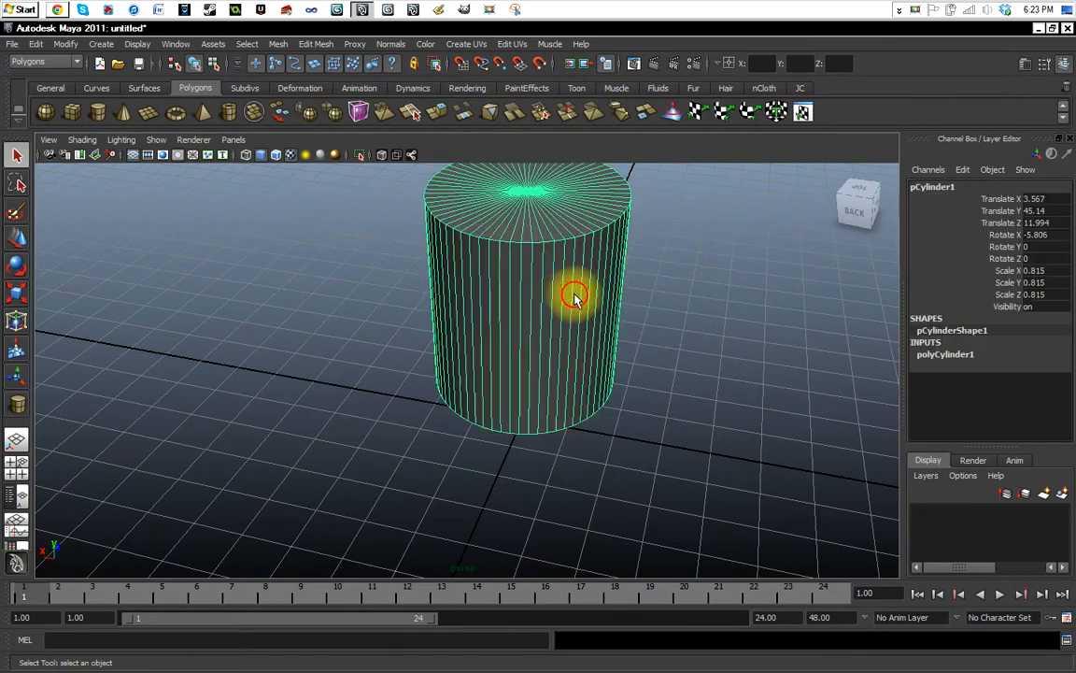
{"action": "left_click_drag", "start_coordinate": [644, 320], "coordinate": [515, 314], "text": "alt"}
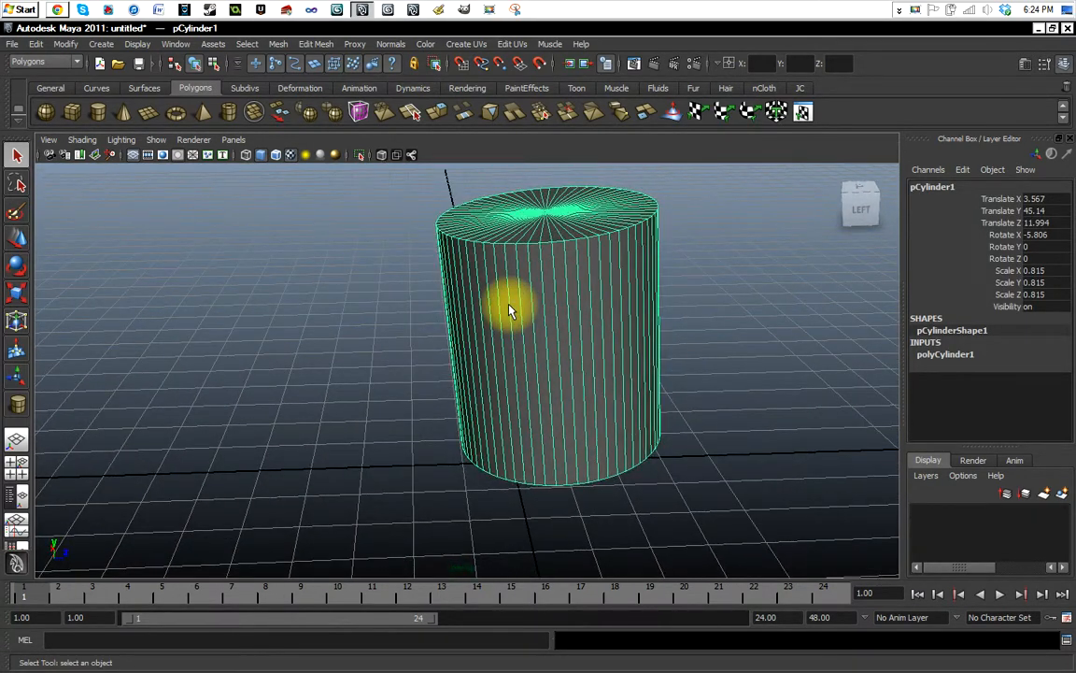
Duplicate the cylinder, move the copy along Z to about -64.7, and undo both the move and the duplication.
{"action": "key", "text": "ctrl+d"}
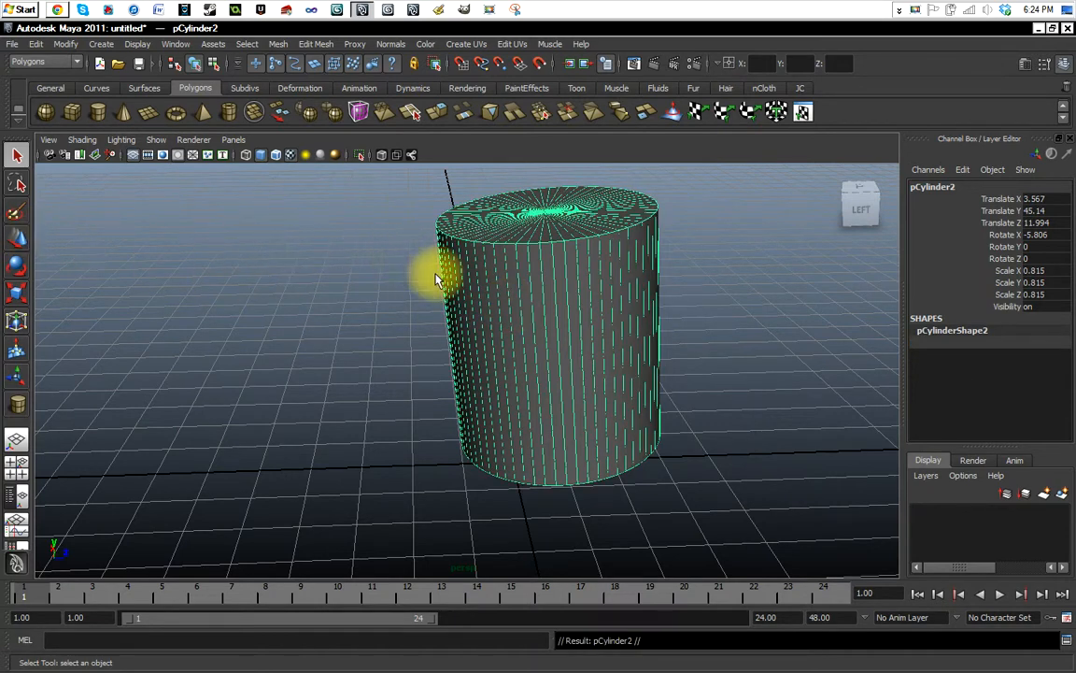
{"action": "key", "text": "w"}
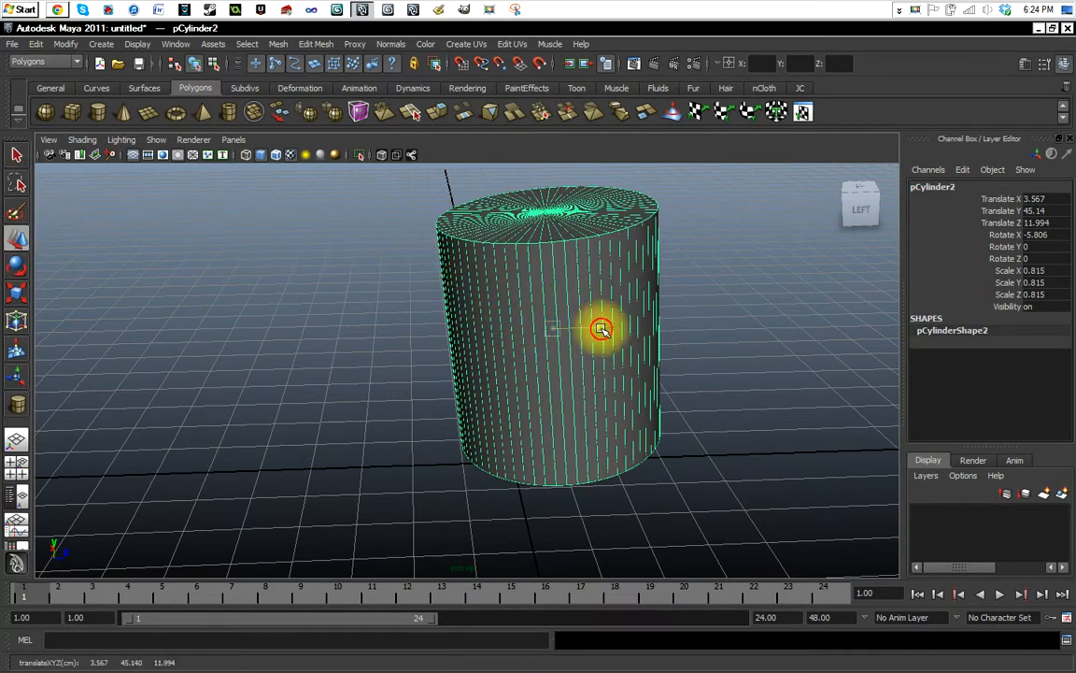
{"action": "left_click_drag", "start_coordinate": [598, 323], "coordinate": [356, 356]}
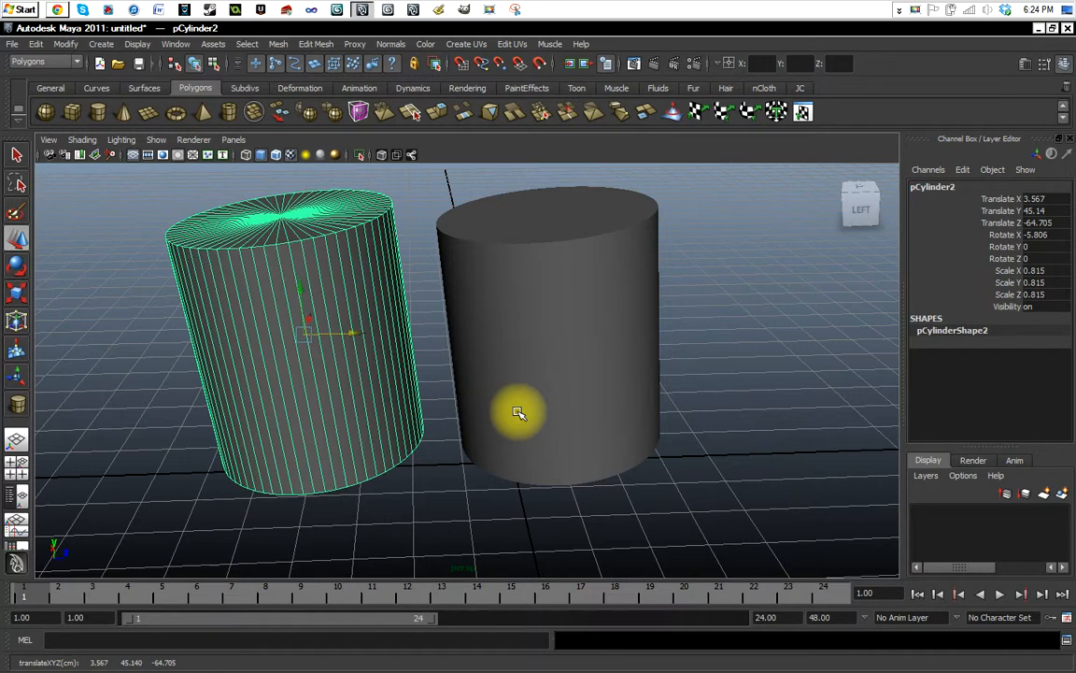
{"action": "key", "text": "ctrl+z"}
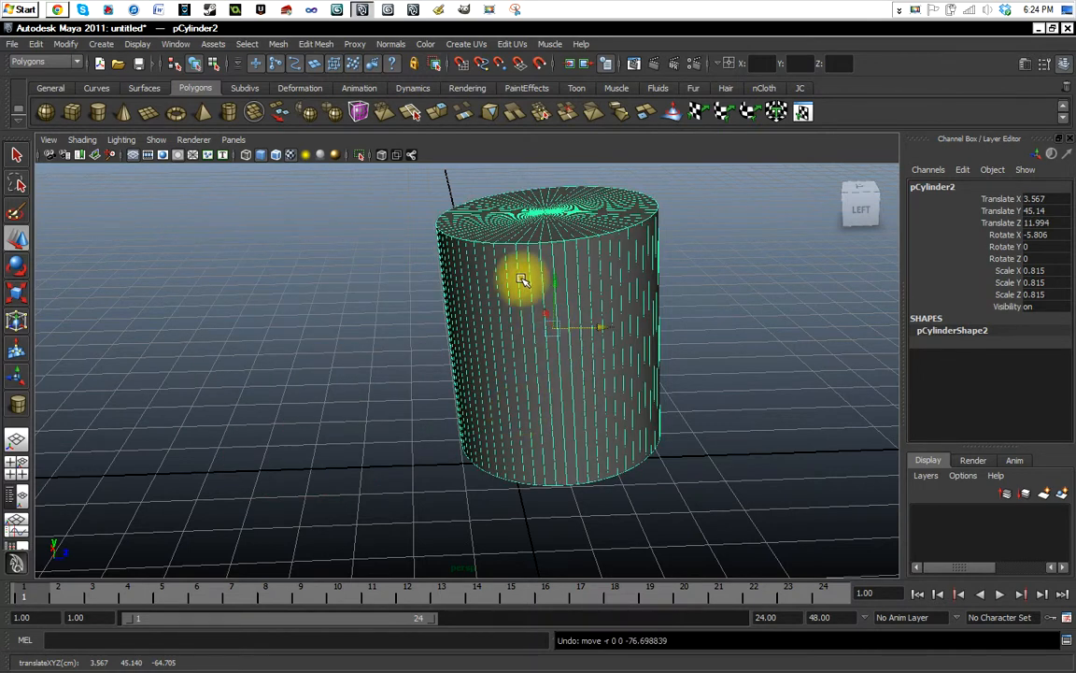
{"action": "key", "text": "ctrl+z"}
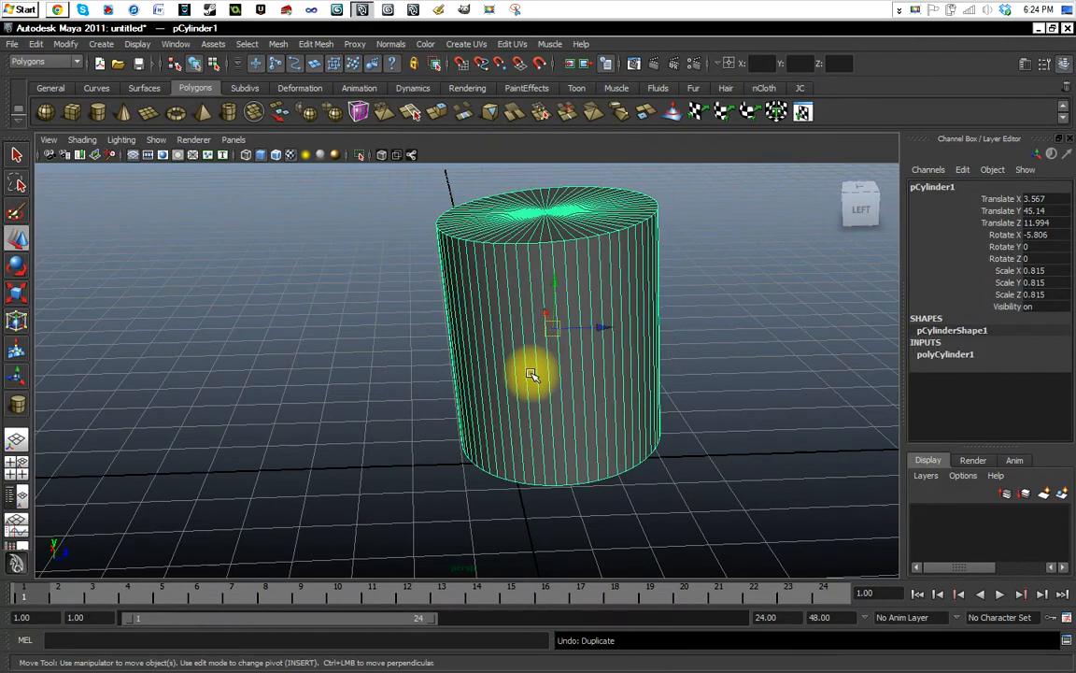
Move the cylinder along Z to about -0.57 and check it from a lower angle.
{"action": "left_click_drag", "start_coordinate": [464, 387], "coordinate": [428, 332], "text": "alt"}
{"action": "left_click_drag", "start_coordinate": [580, 315], "coordinate": [523, 329]}
{"action": "left_click_drag", "start_coordinate": [251, 332], "coordinate": [318, 380], "text": "alt"}
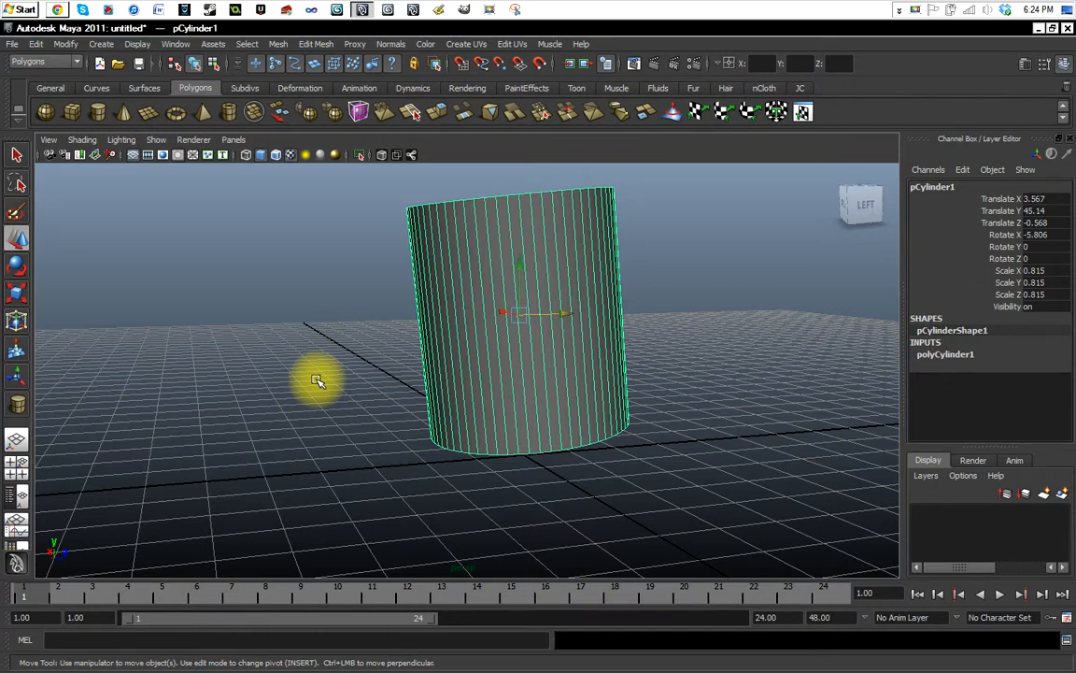
Show the four-view layout, return to the perspective view, and look through the hotbox's object creation commands.
{"action": "key", "text": "space"}
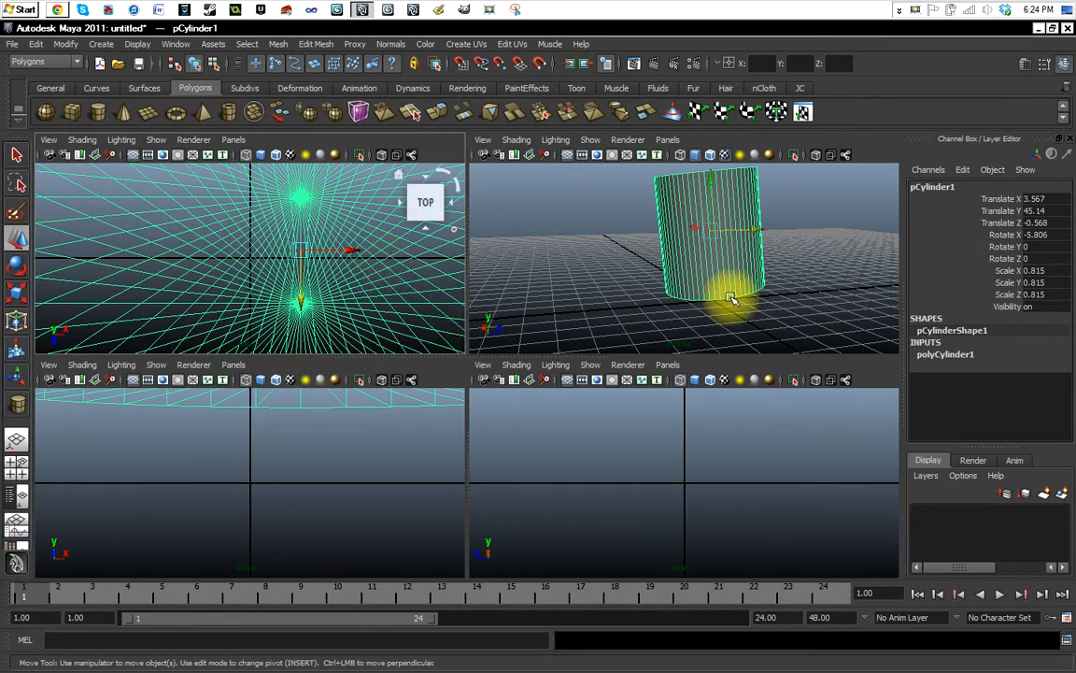
{"action": "key", "text": "space"}
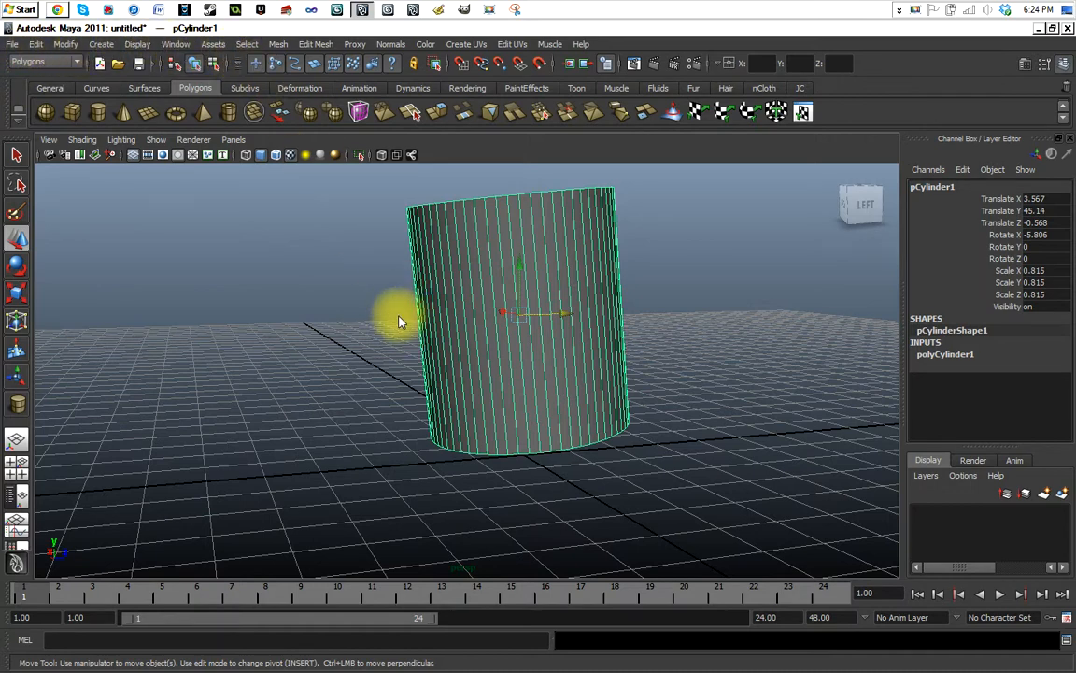
{"action": "right_click_drag", "start_coordinate": [402, 301], "coordinate": [443, 312]}
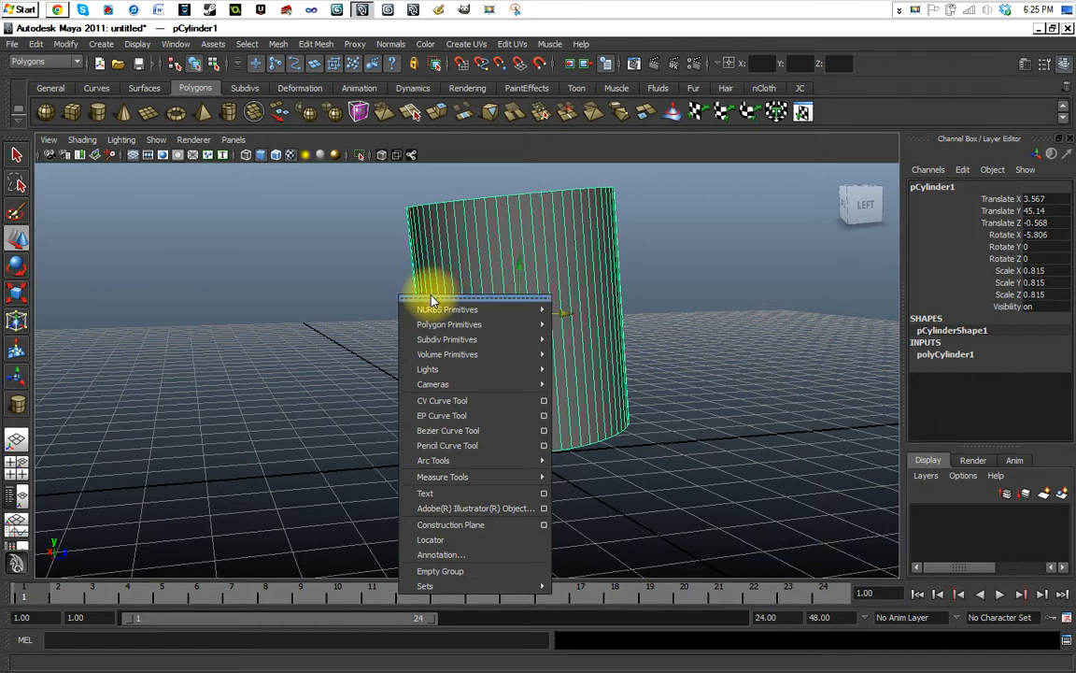
{"action": "left_click", "coordinate": [416, 283]}
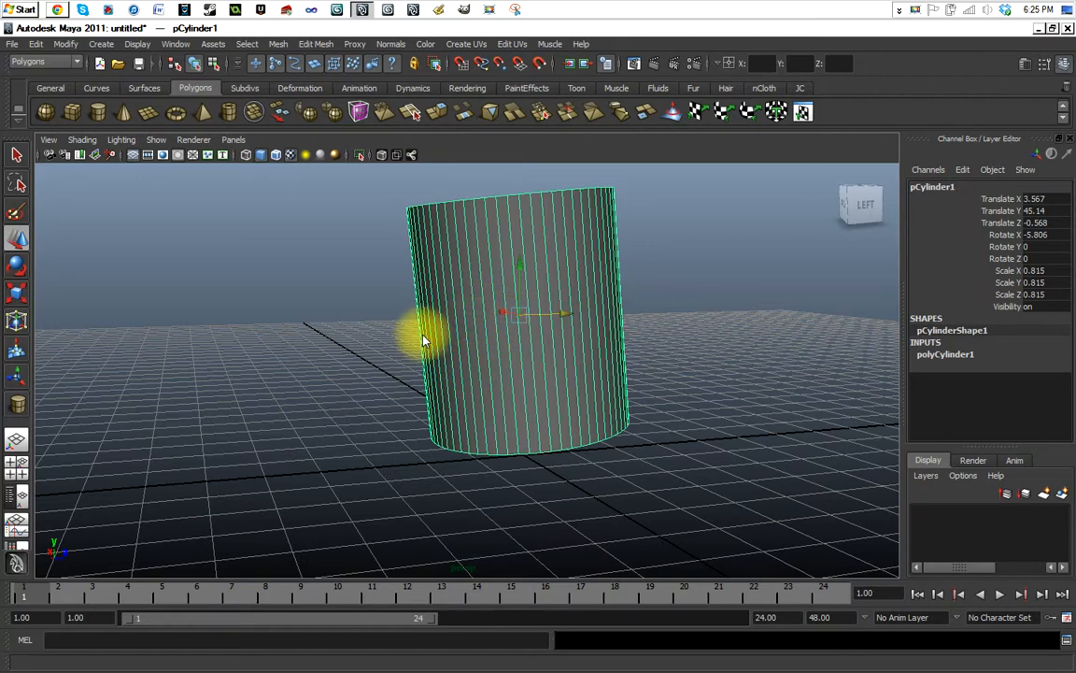
Maximize the top view and frame the entire cylinder in it.
{"action": "key", "text": "space"}
{"action": "key", "text": "space"}
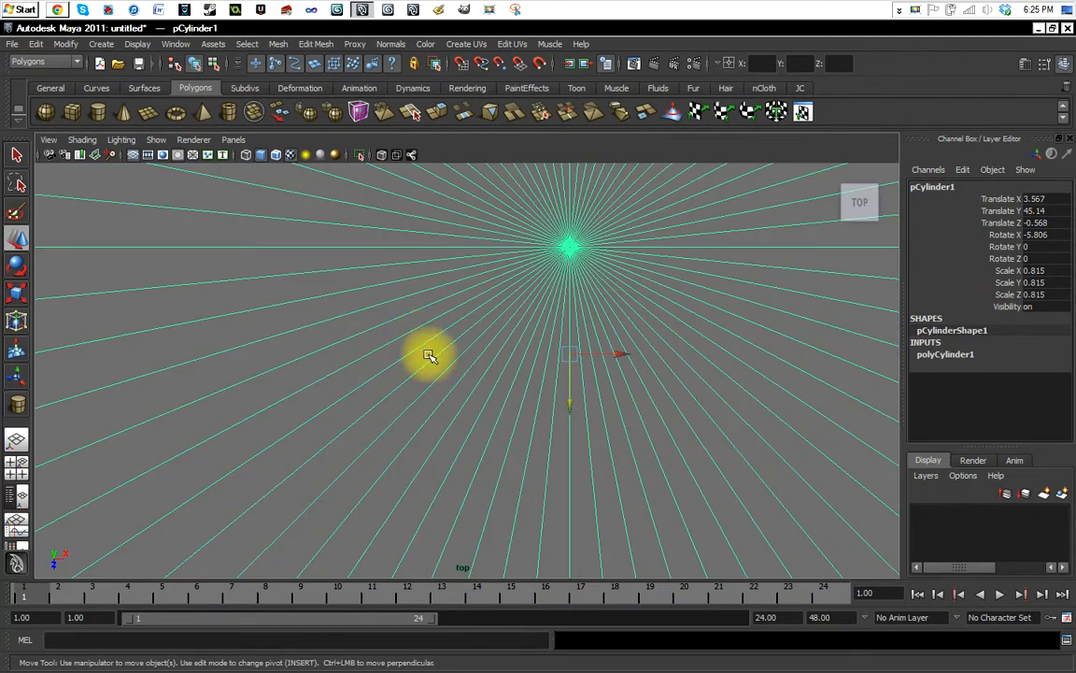
{"action": "scroll", "coordinate": [414, 344], "scroll_direction": "down", "scroll_amount": 10}
{"action": "scroll", "coordinate": [400, 339], "scroll_direction": "down", "scroll_amount": 6}
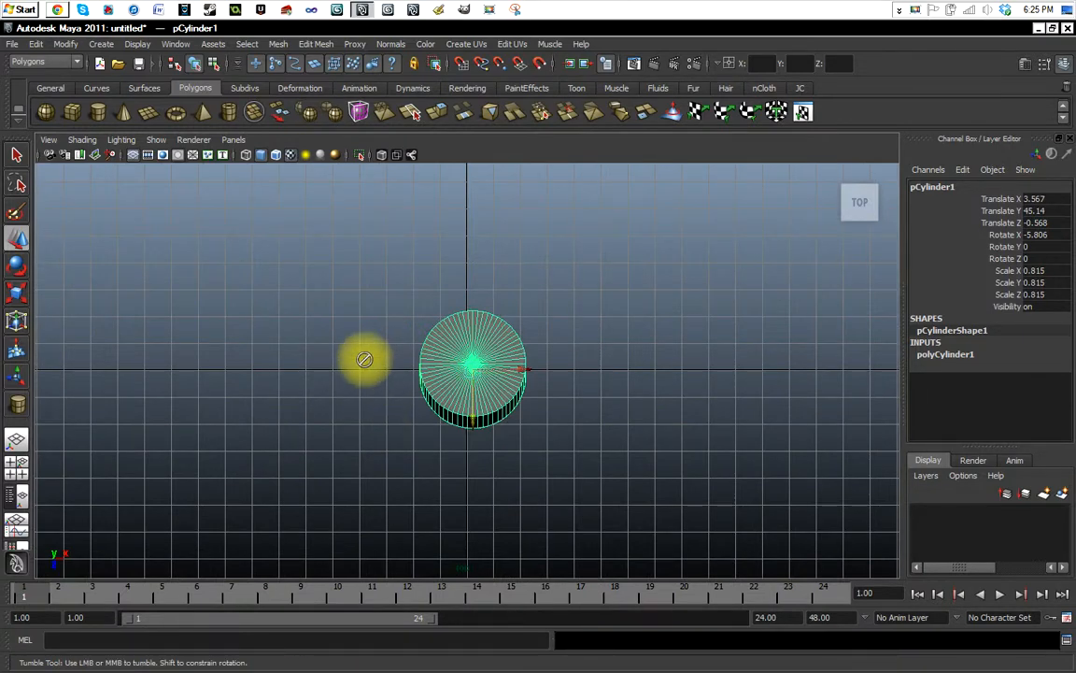
Switch from the top view to a maximized side view and frame the entire cylinder in it.
{"action": "middle_click_drag", "start_coordinate": [572, 387], "coordinate": [538, 377], "text": "alt"}
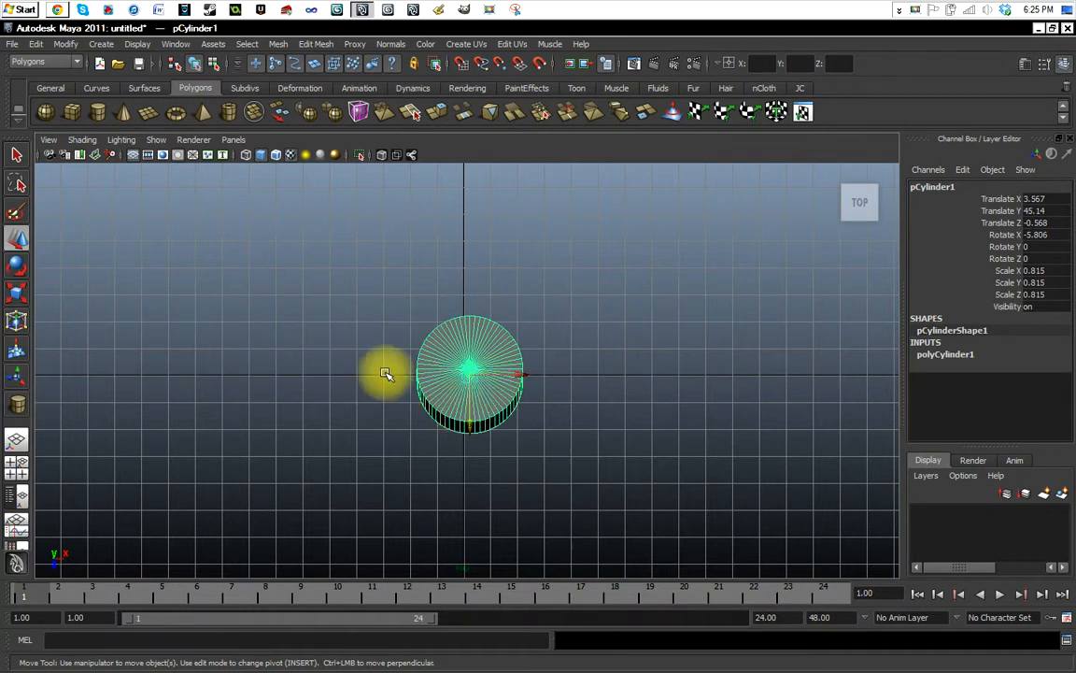
{"action": "key", "text": "space"}
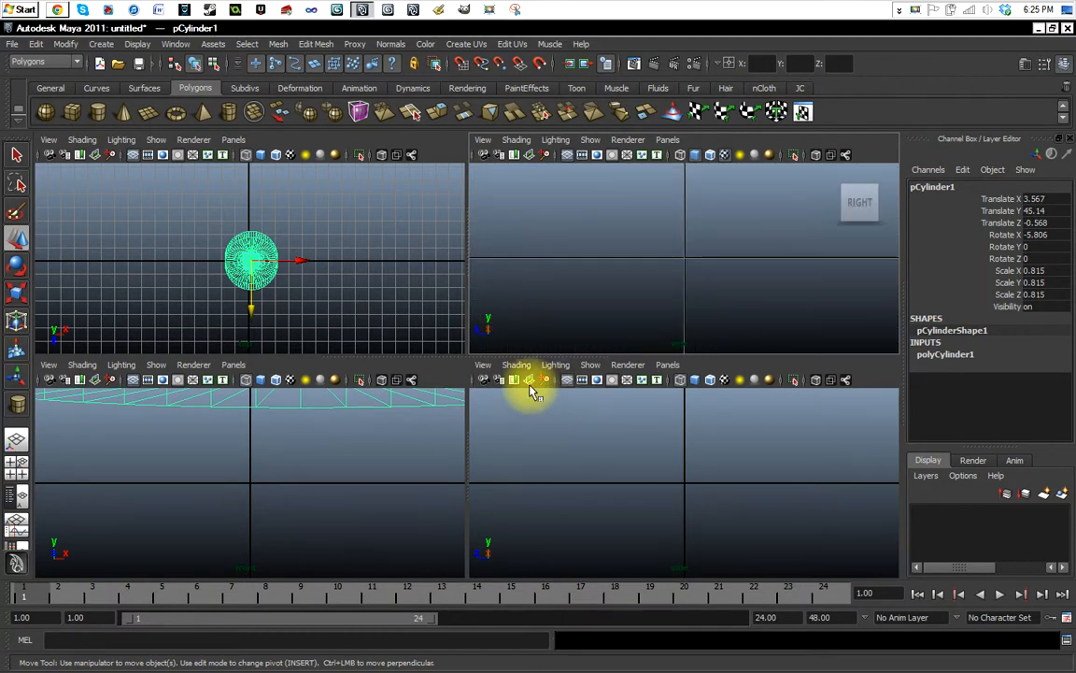
{"action": "key", "text": "space"}
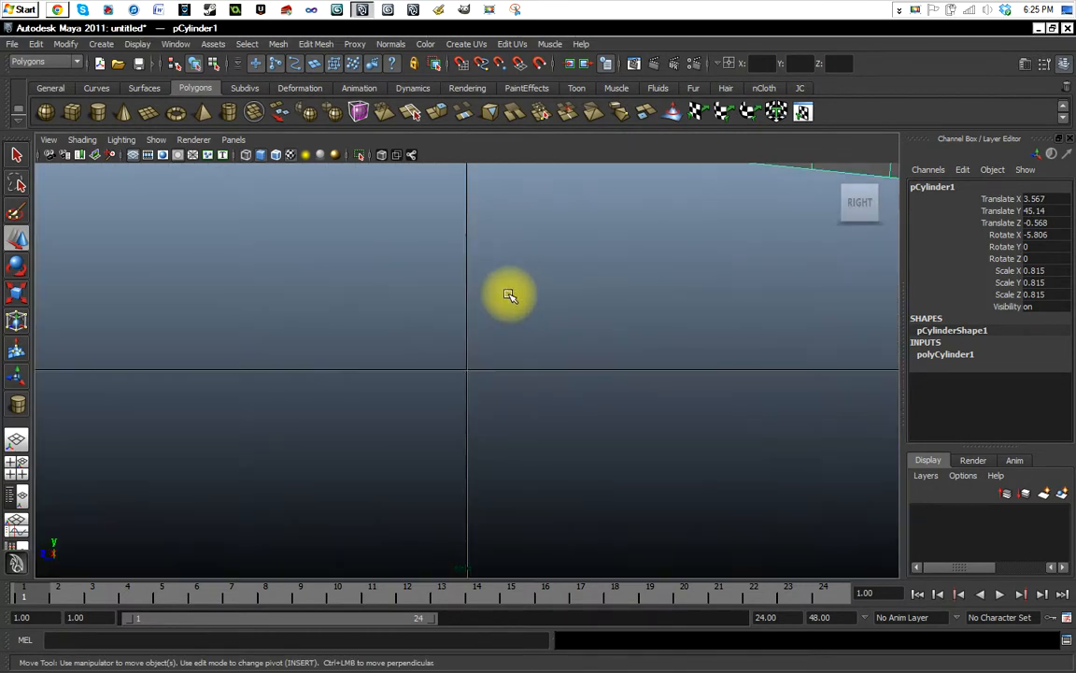
{"action": "scroll", "coordinate": [486, 378], "scroll_direction": "down", "scroll_amount": 10}
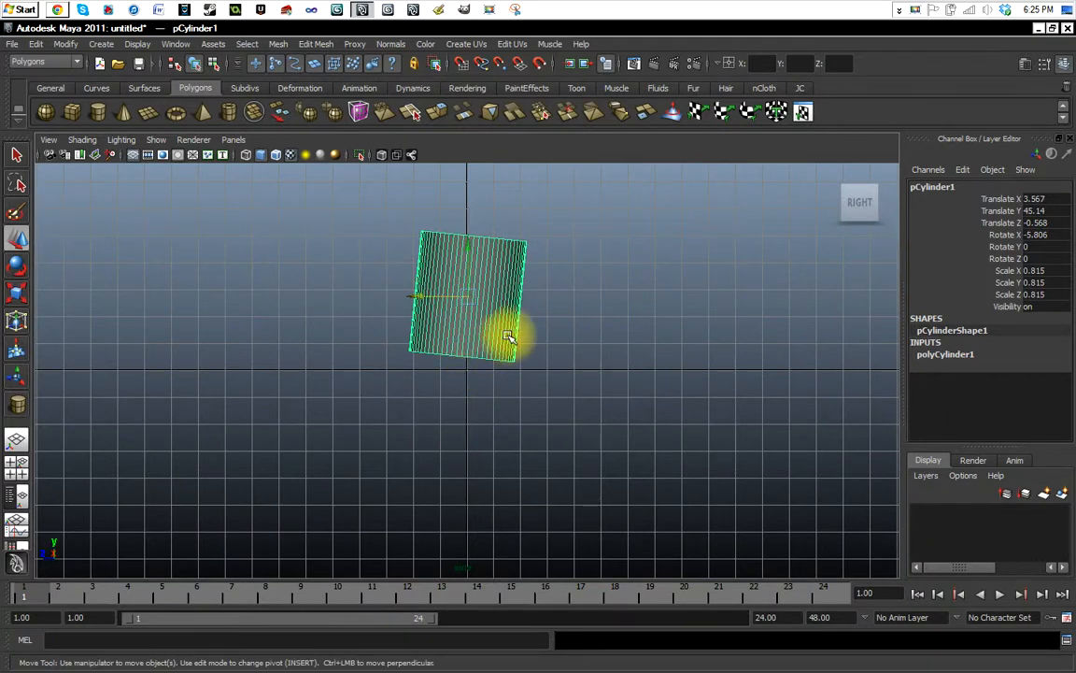
{"action": "middle_click_drag", "start_coordinate": [507, 338], "coordinate": [500, 384], "text": "alt"}
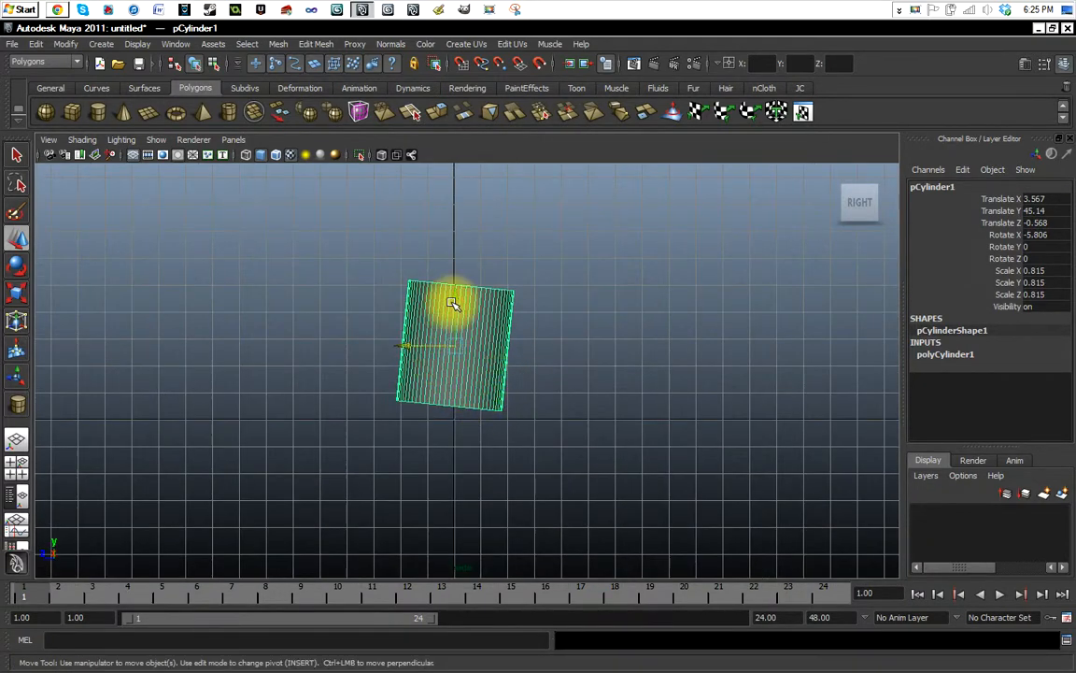
Move the cylinder along Y in the side view to about 39.985.
{"action": "middle_click_drag", "start_coordinate": [452, 303], "coordinate": [457, 311]}
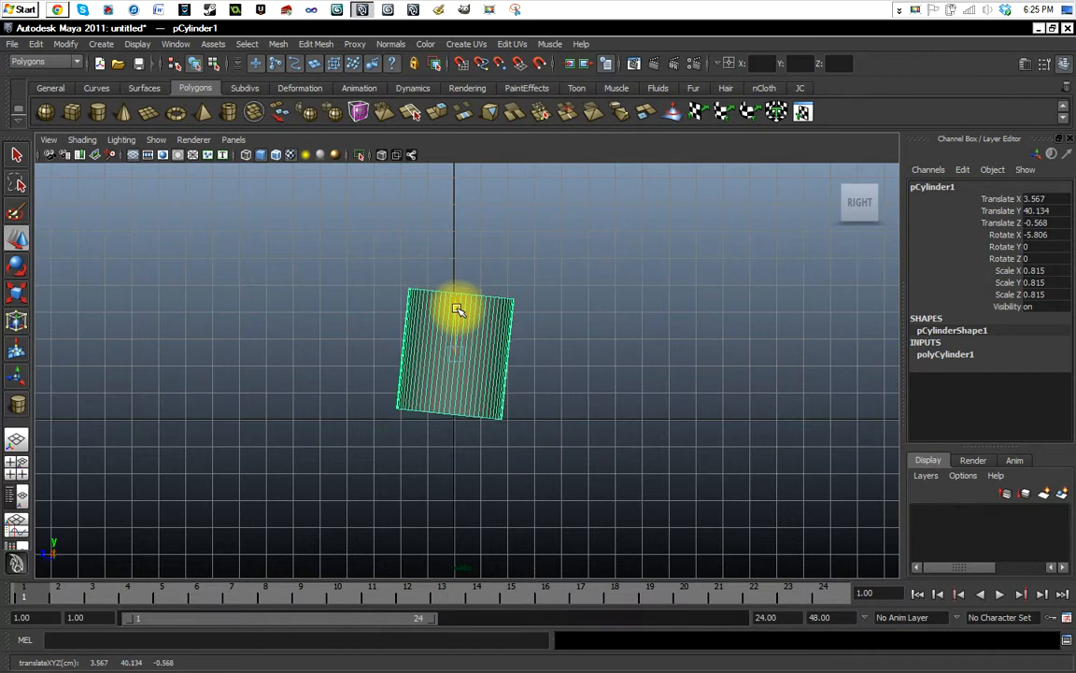
{"action": "left_click_drag", "start_coordinate": [458, 310], "coordinate": [459, 312]}
{"action": "scroll", "coordinate": [491, 450], "scroll_direction": "up", "scroll_amount": 7}
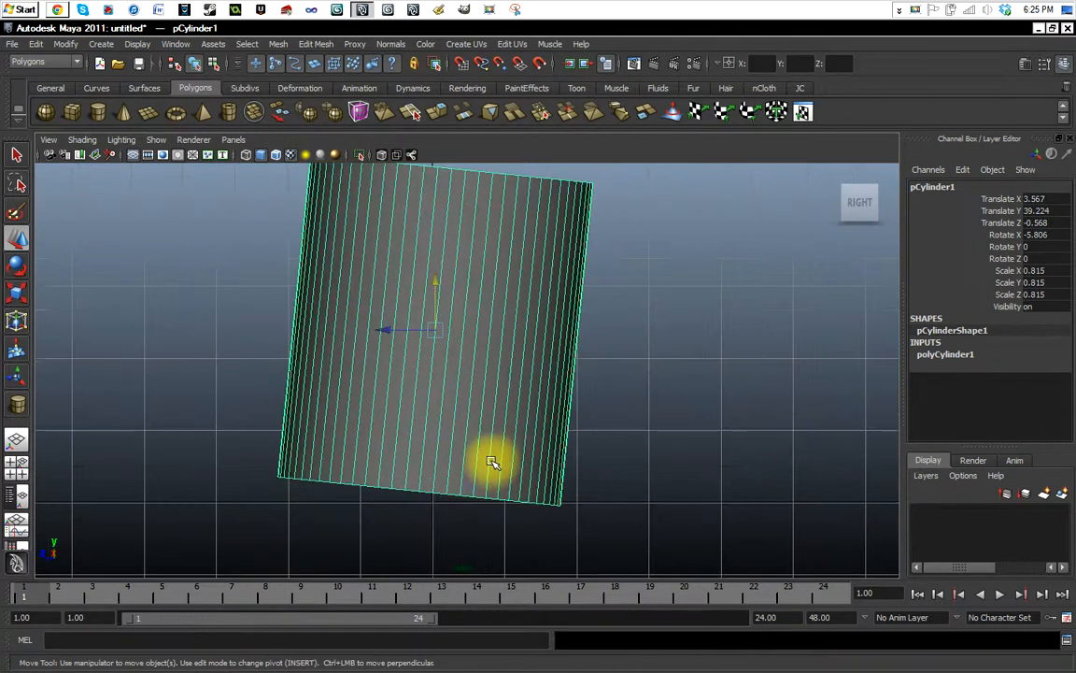
{"action": "scroll", "coordinate": [490, 452], "scroll_direction": "up", "scroll_amount": 3}
{"action": "left_click", "coordinate": [425, 252]}
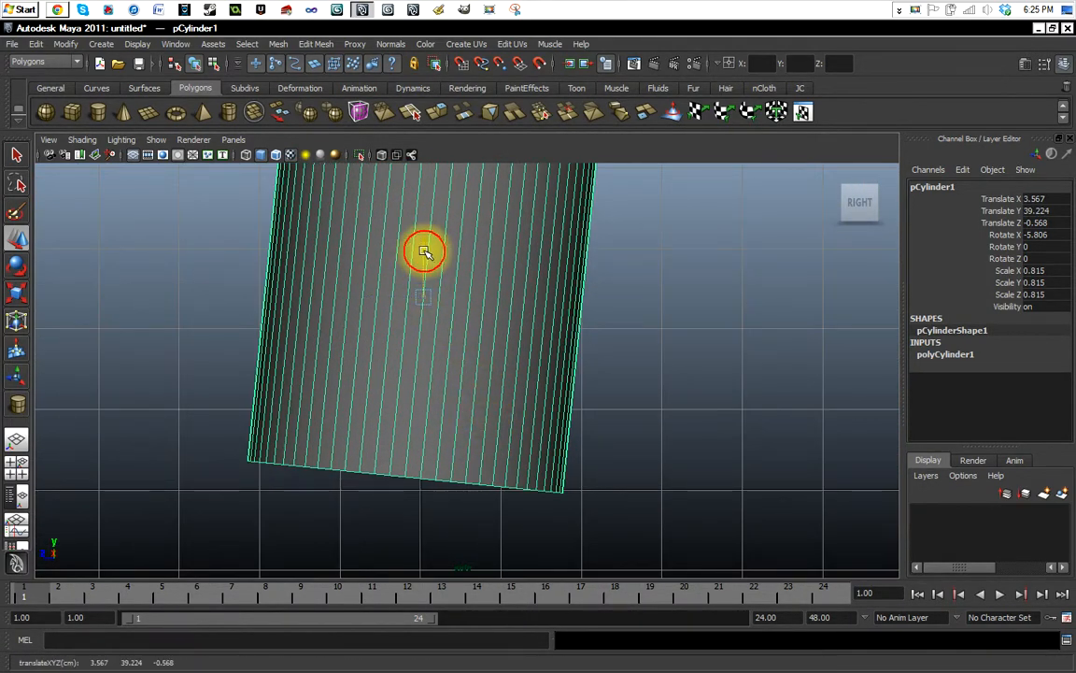
{"action": "left_click_drag", "start_coordinate": [425, 252], "coordinate": [423, 247]}
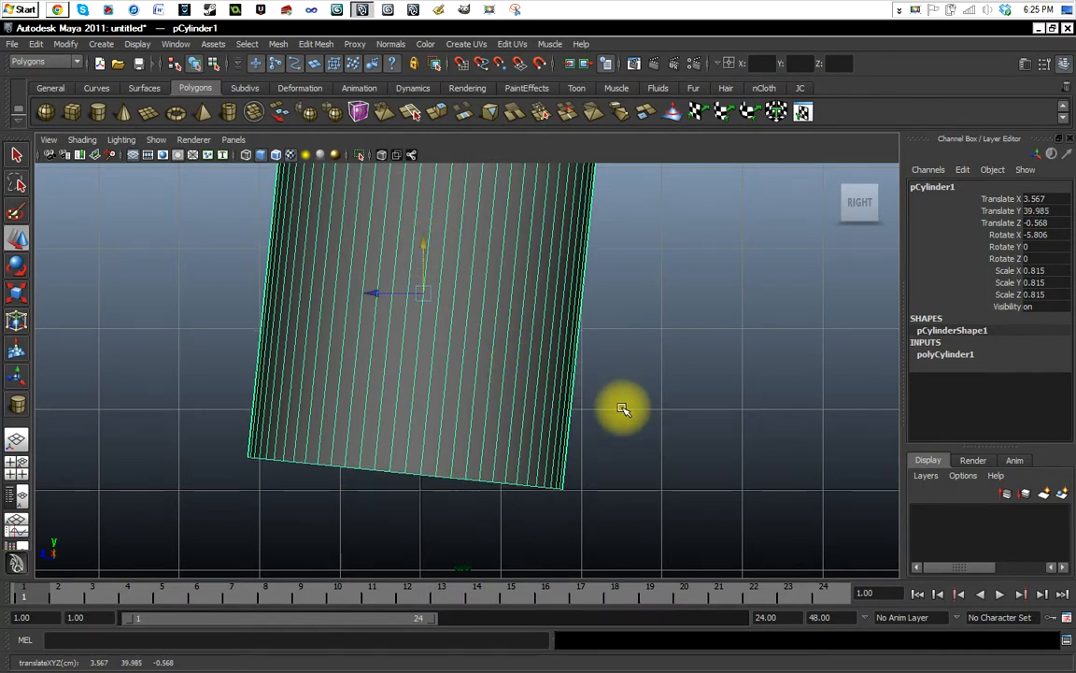
{"action": "middle_click_drag", "start_coordinate": [623, 407], "coordinate": [622, 464], "text": "alt"}
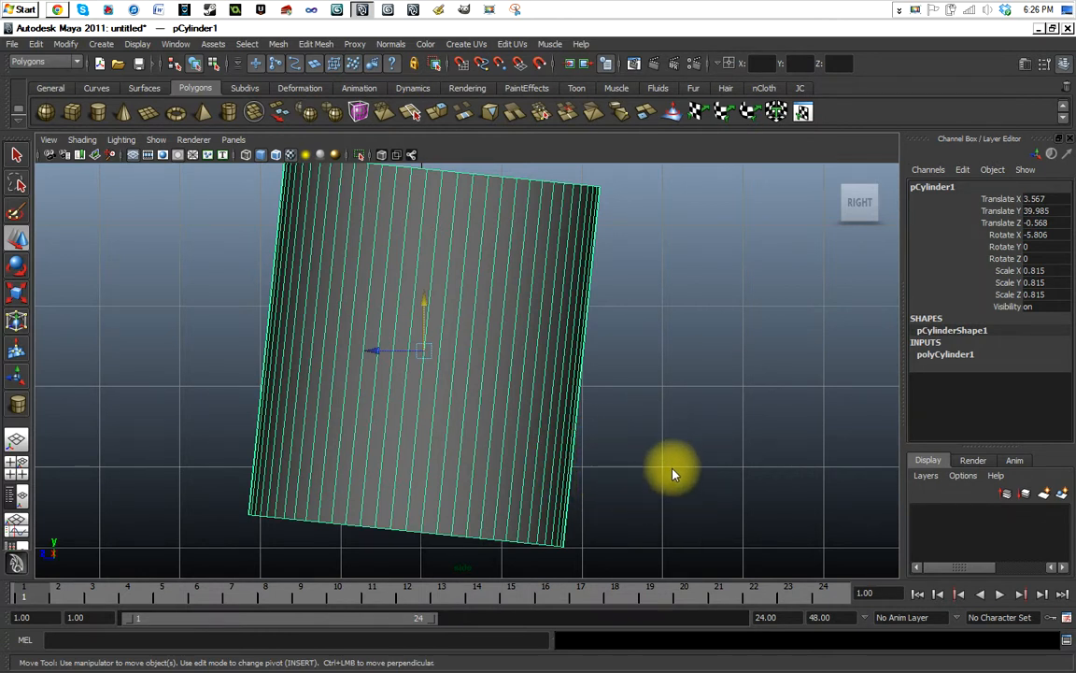
Show the four-view layout, zoom out the front view to fit the cylinder's width, and return to the single perspective view.
{"action": "key", "text": "space"}
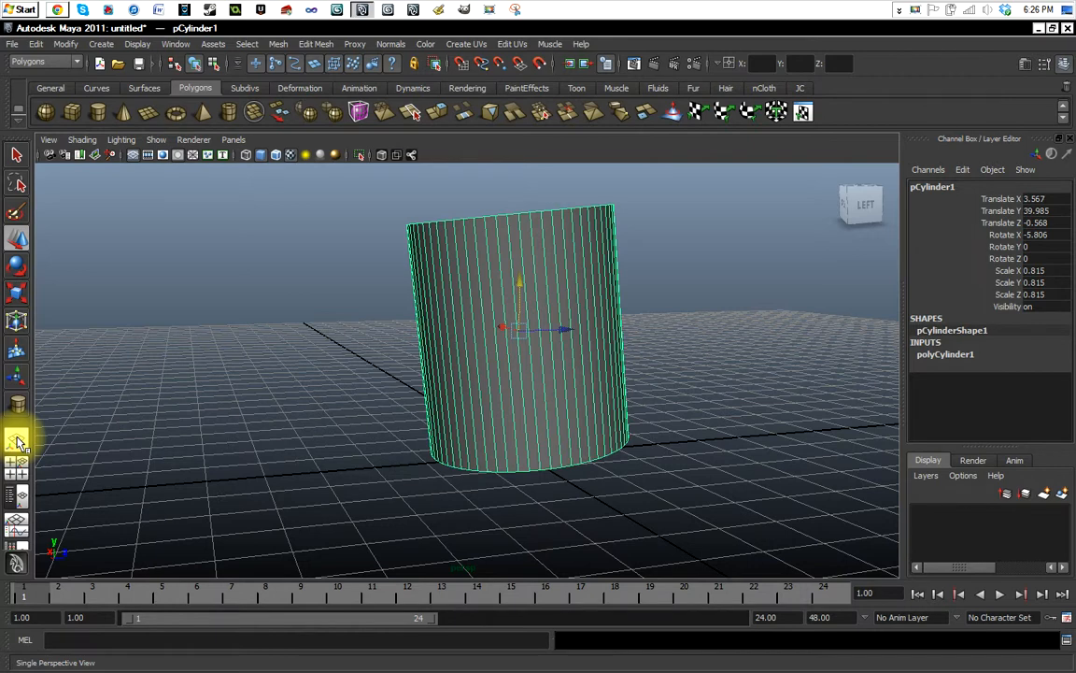
{"action": "left_click", "coordinate": [17, 467]}
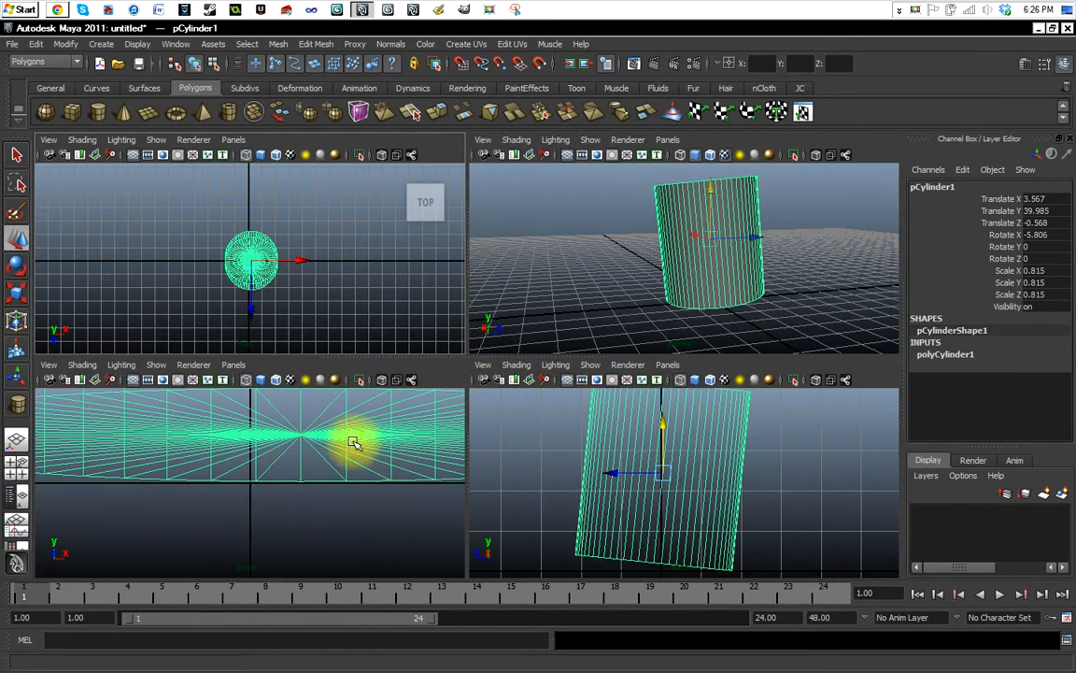
{"action": "scroll", "coordinate": [325, 456], "scroll_direction": "down", "scroll_amount": 10}
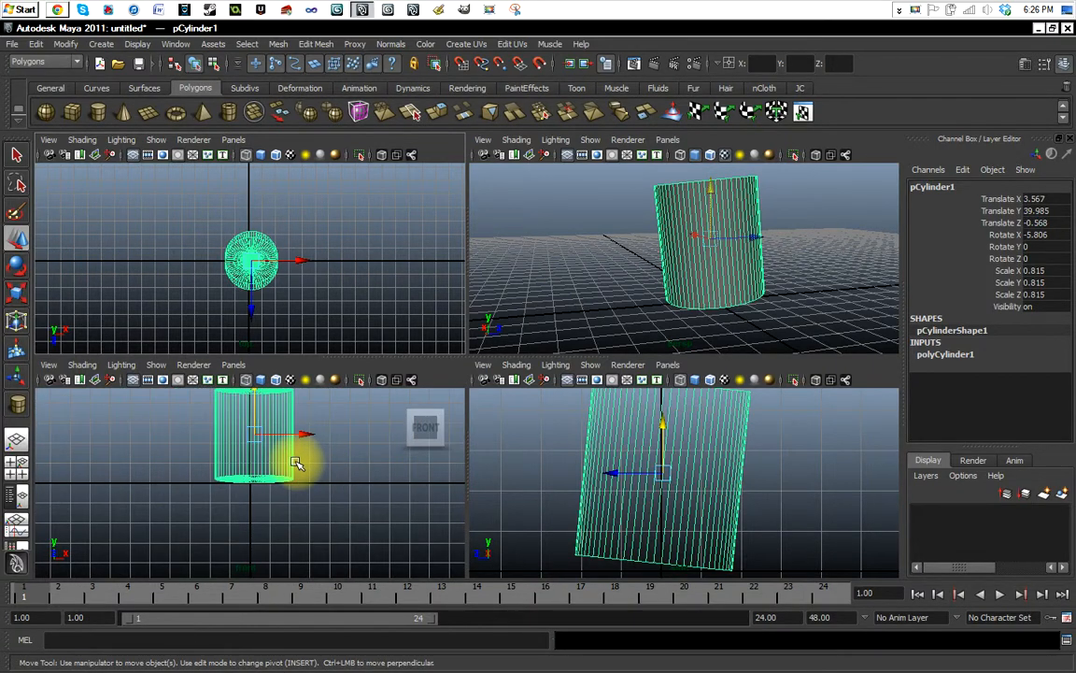
{"action": "left_click", "coordinate": [16, 440]}
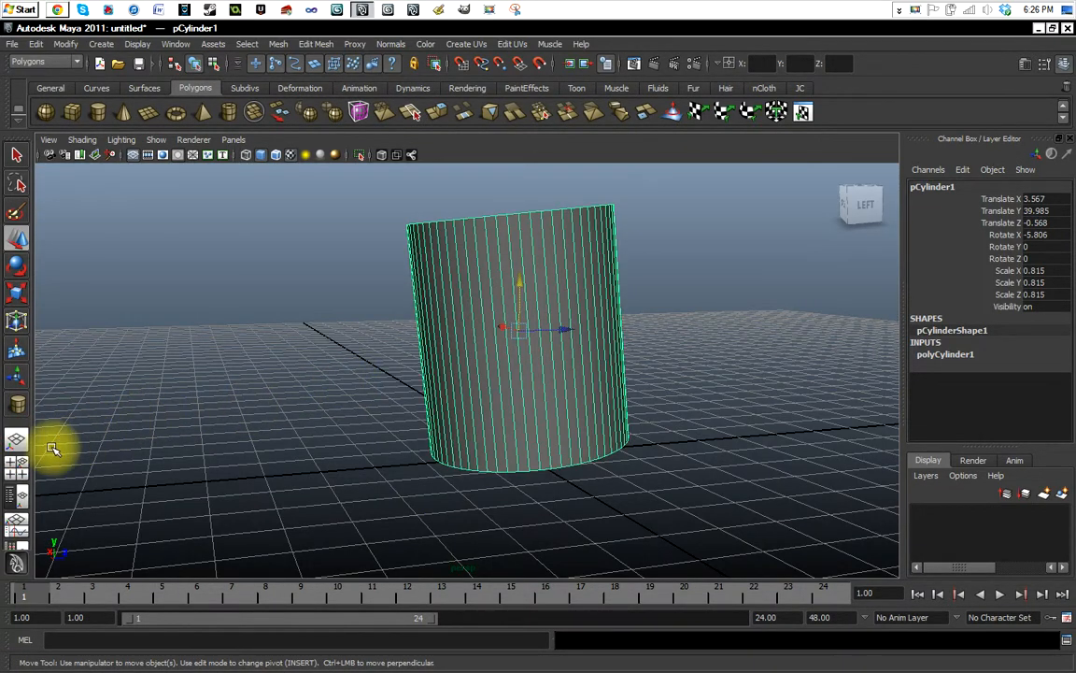